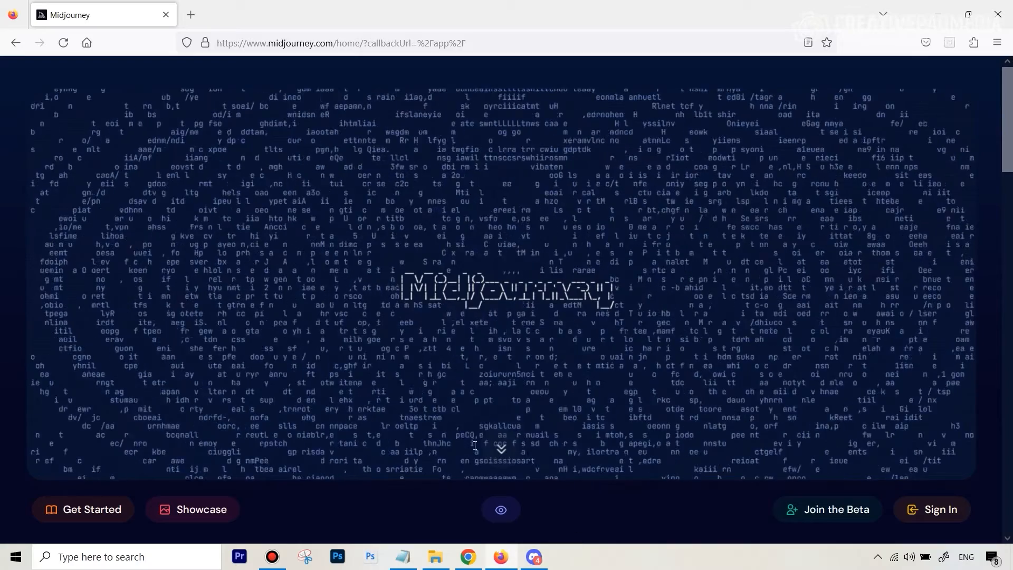
View the Discord website in Chrome and switch to the Discord desktop app.
{"action": "left_click", "coordinate": [467, 558]}
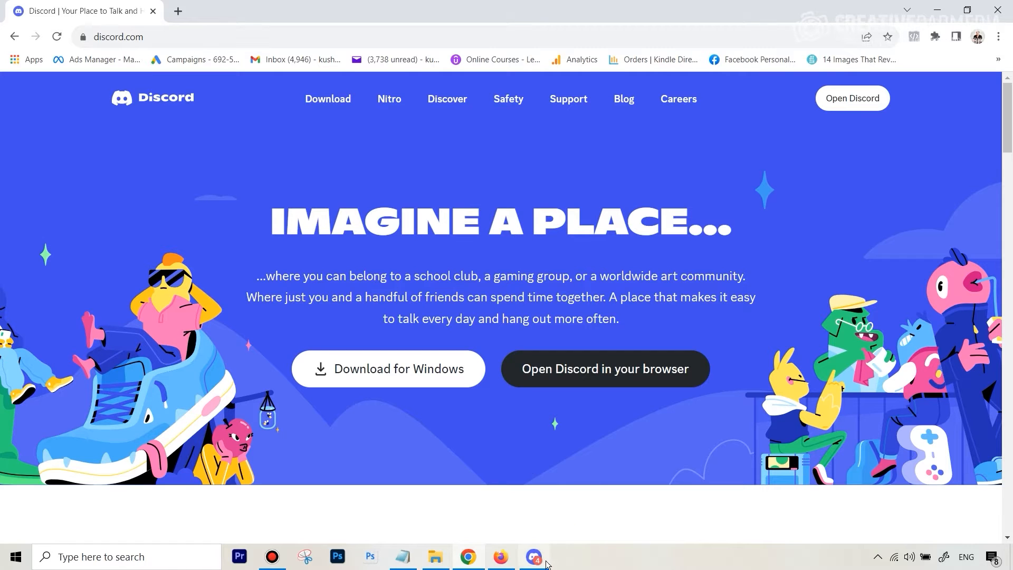
{"action": "mouse_move", "coordinate": [538, 563]}
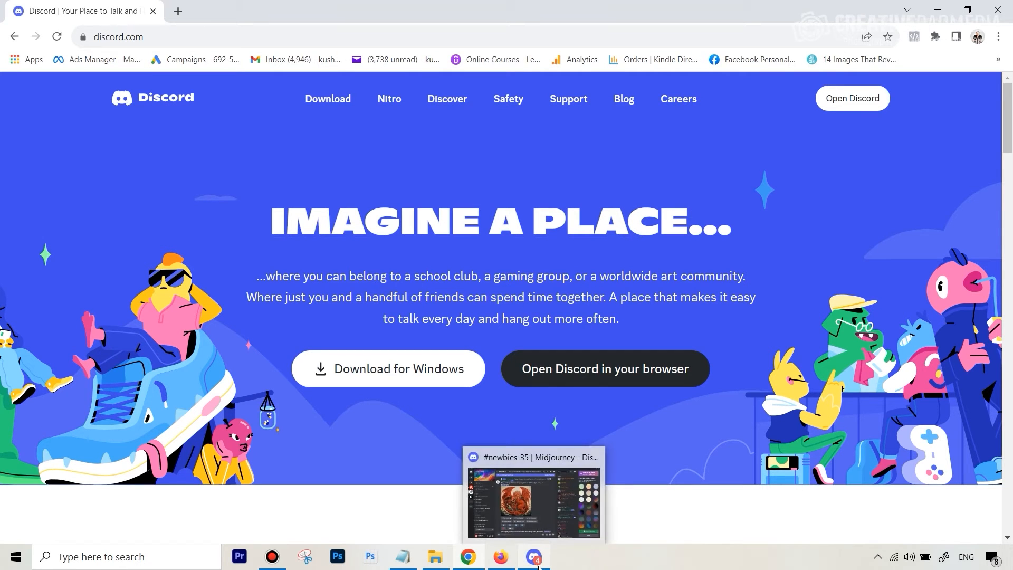
{"action": "left_click", "coordinate": [538, 561]}
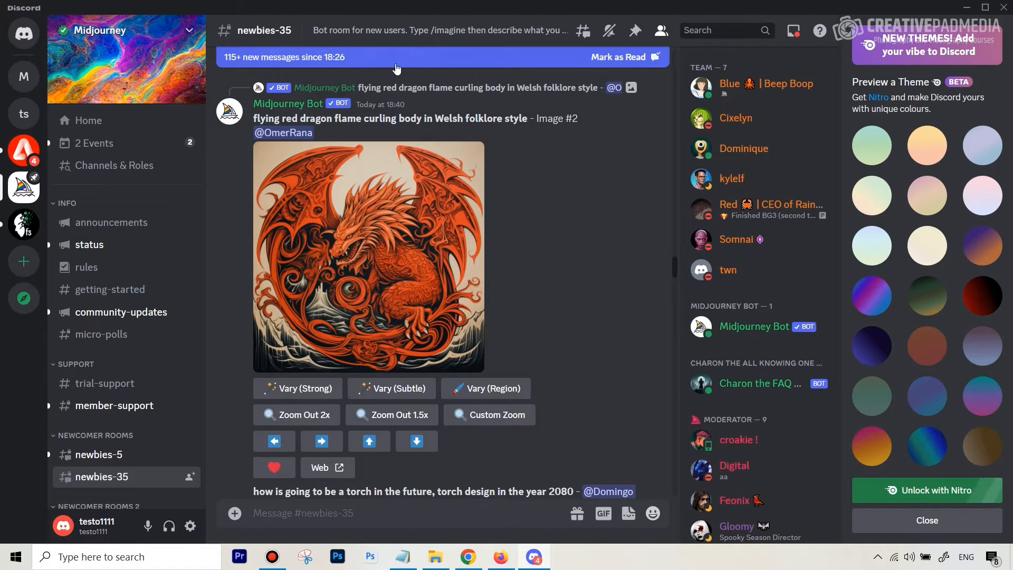
Open the Midjourney server's newbies-65 and newbies-95 channels and examine the images generated in newbies-95.
{"action": "scroll", "coordinate": [129, 301], "scroll_direction": "down", "scroll_amount": 3}
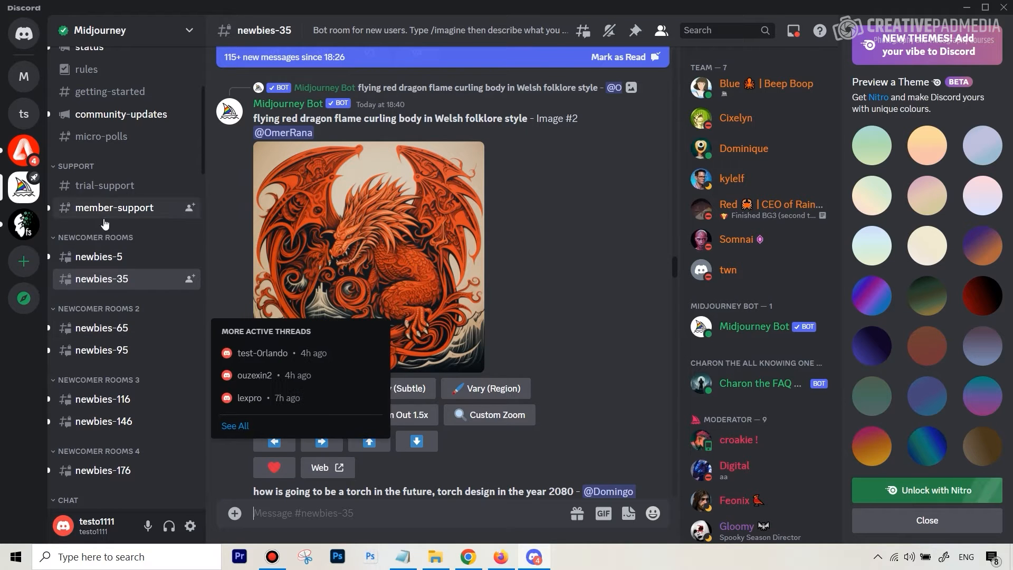
{"action": "left_click", "coordinate": [102, 331]}
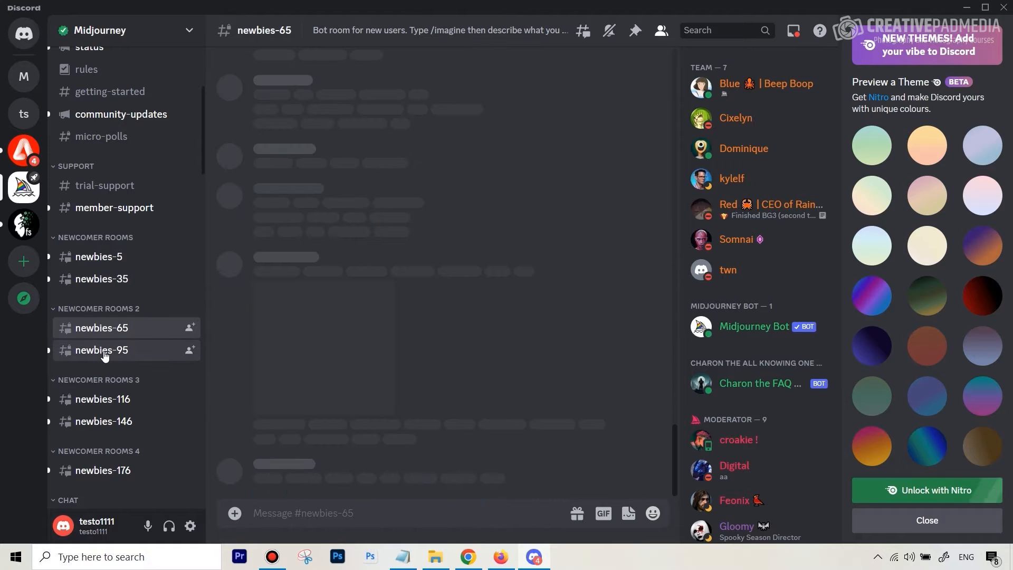
{"action": "left_click", "coordinate": [106, 352]}
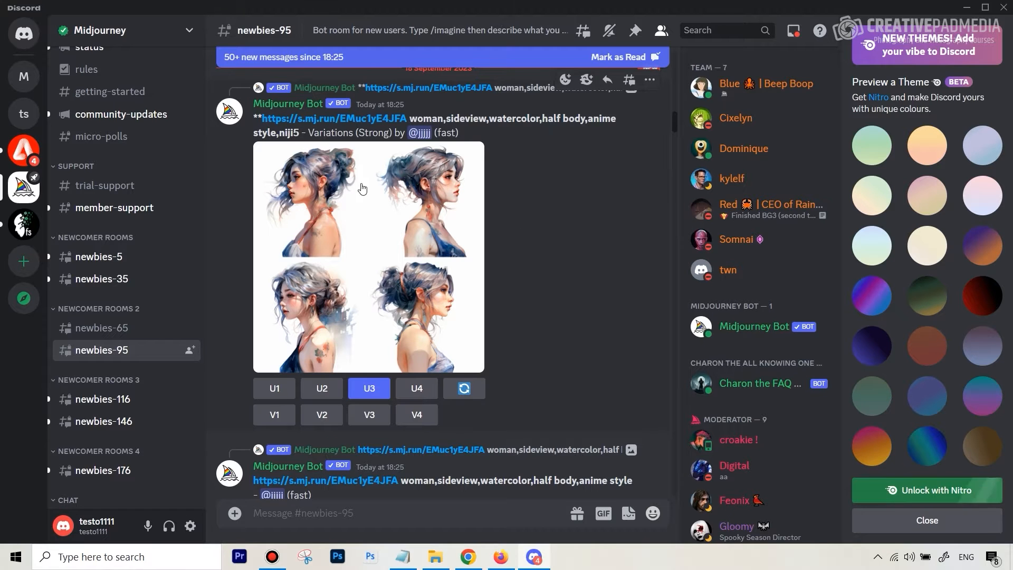
{"action": "scroll", "coordinate": [318, 220], "scroll_direction": "down", "scroll_amount": 3}
{"action": "scroll", "coordinate": [402, 231], "scroll_direction": "down", "scroll_amount": 16}
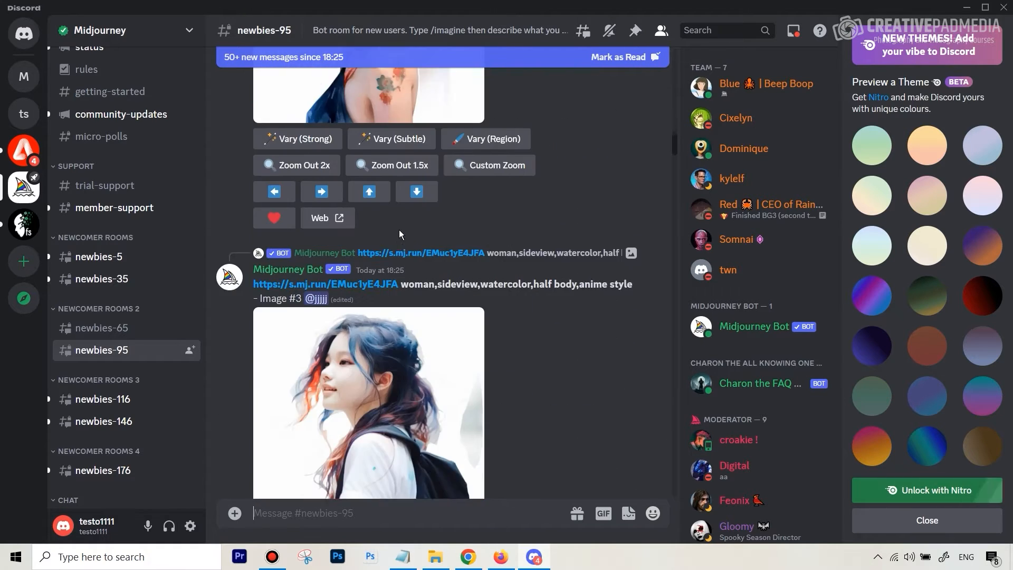
Open the newbies-35 channel and examine the prompts and images other members generated.
{"action": "left_click", "coordinate": [120, 283]}
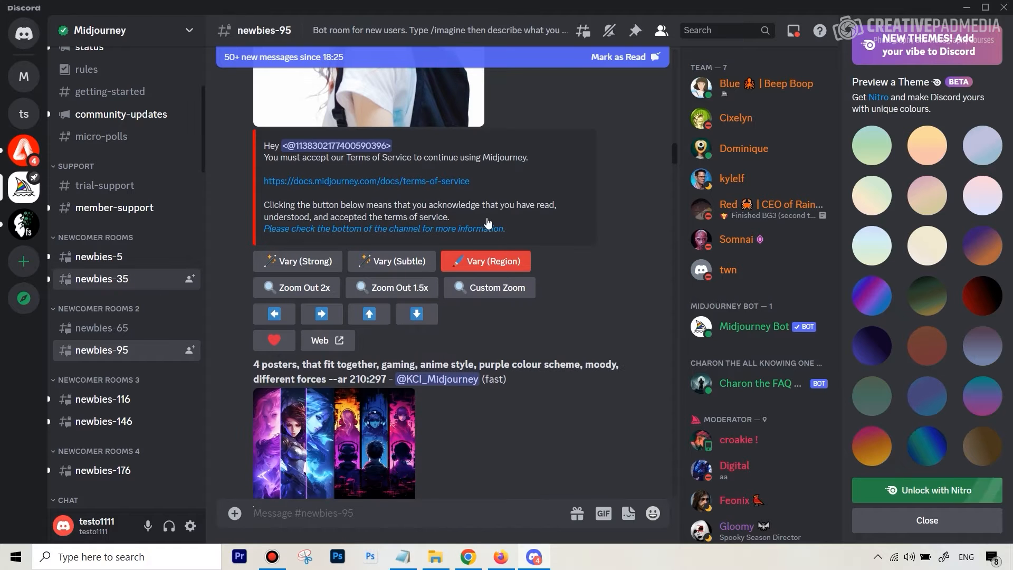
{"action": "scroll", "coordinate": [471, 221], "scroll_direction": "down", "scroll_amount": 20}
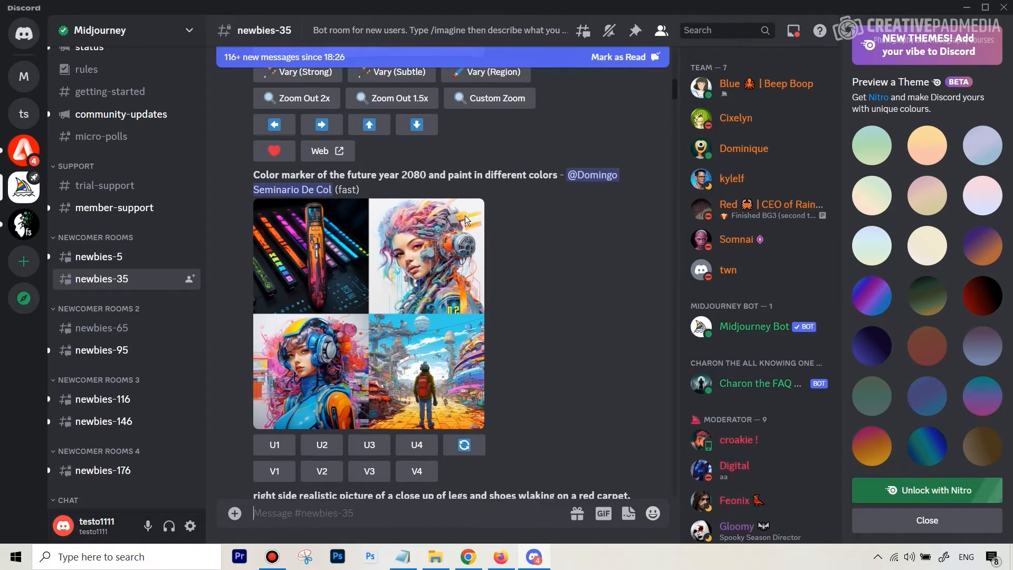
{"action": "scroll", "coordinate": [464, 216], "scroll_direction": "down", "scroll_amount": 20}
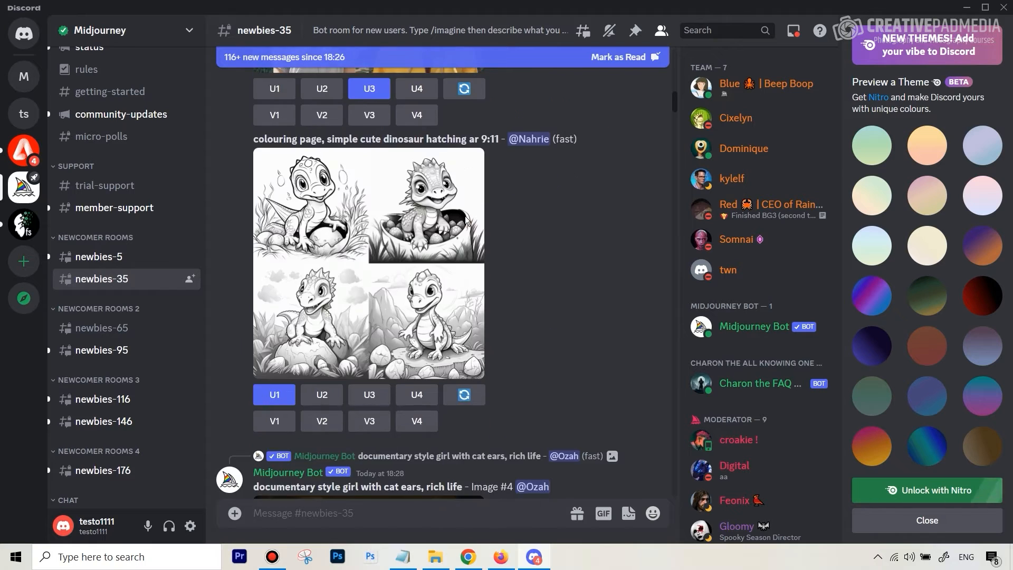
{"action": "scroll", "coordinate": [467, 215], "scroll_direction": "down", "scroll_amount": 20}
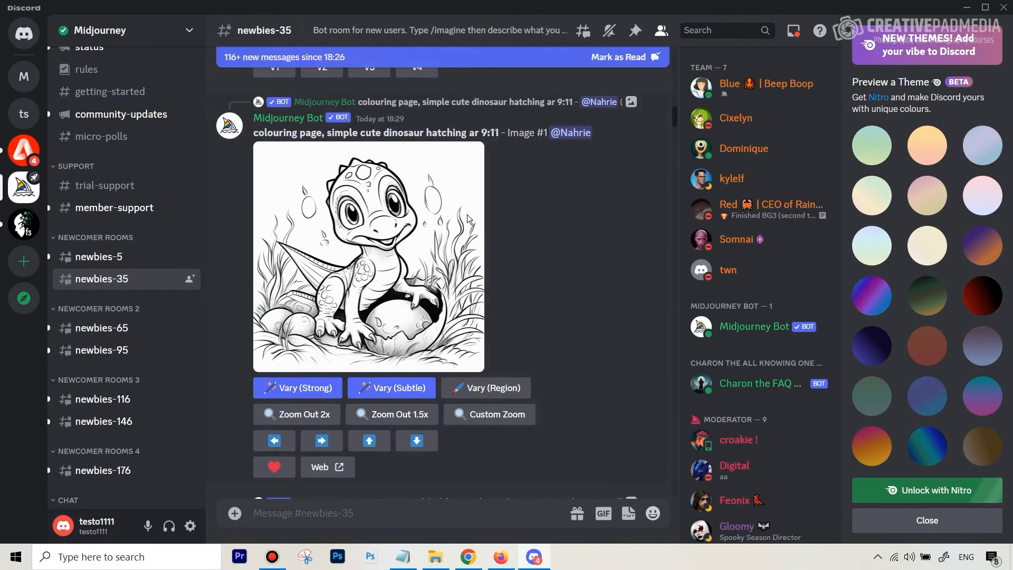
{"action": "scroll", "coordinate": [467, 214], "scroll_direction": "down", "scroll_amount": 10}
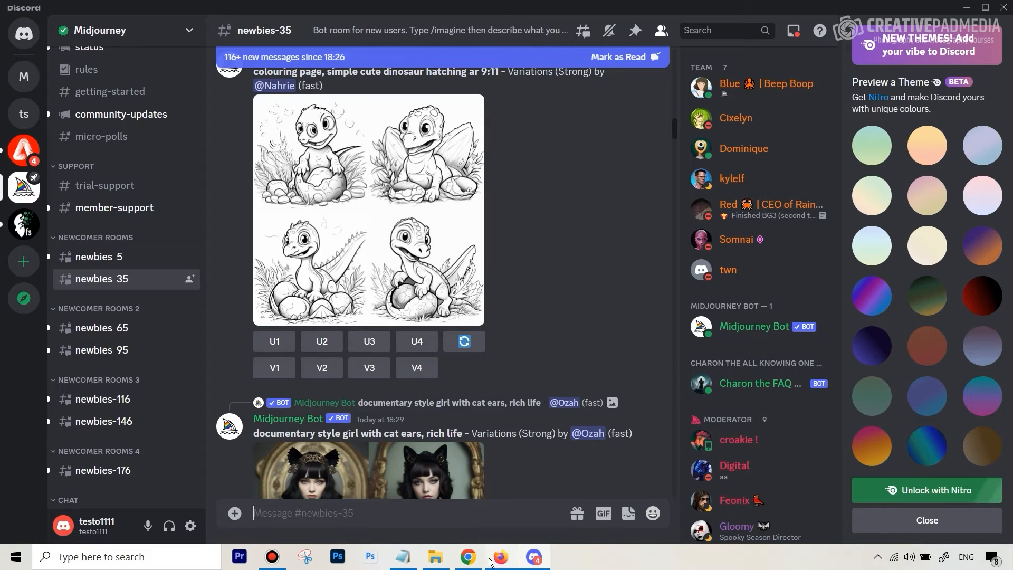
Return to the Discord website in Chrome and launch the Discord desktop app through a Windows search for "di".
{"action": "left_click", "coordinate": [470, 558]}
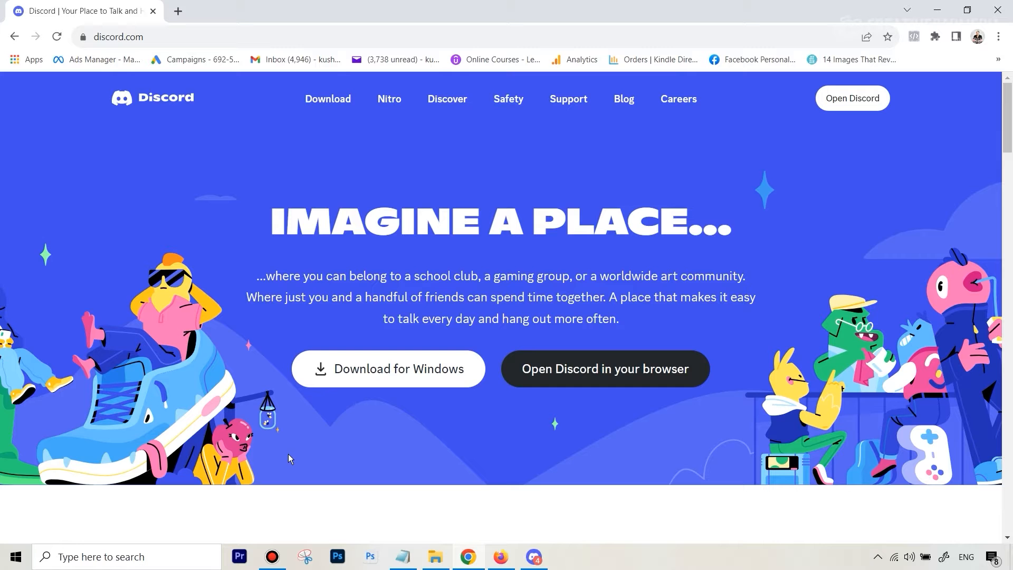
{"action": "left_click", "coordinate": [534, 557]}
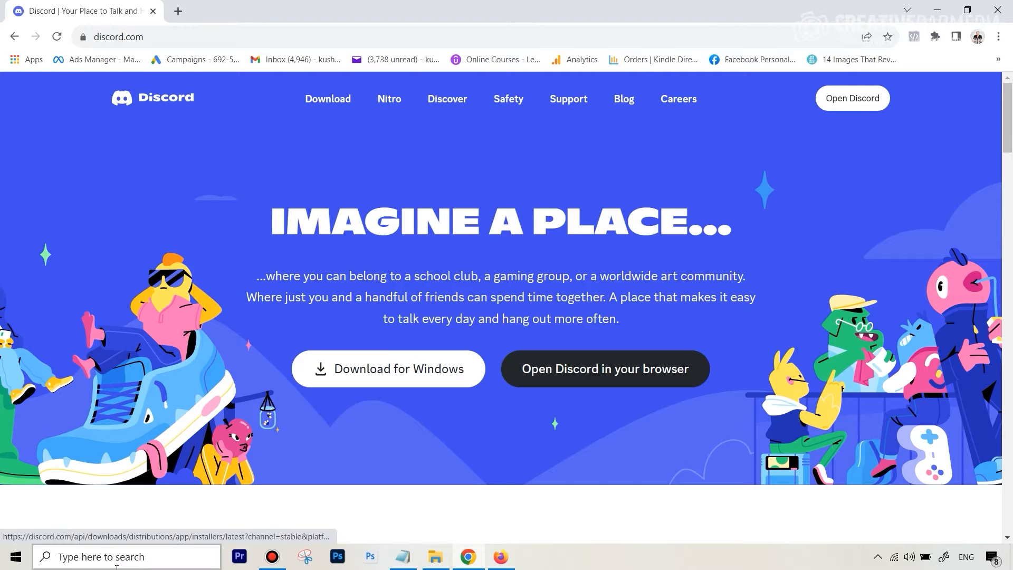
{"action": "left_click", "coordinate": [132, 557]}
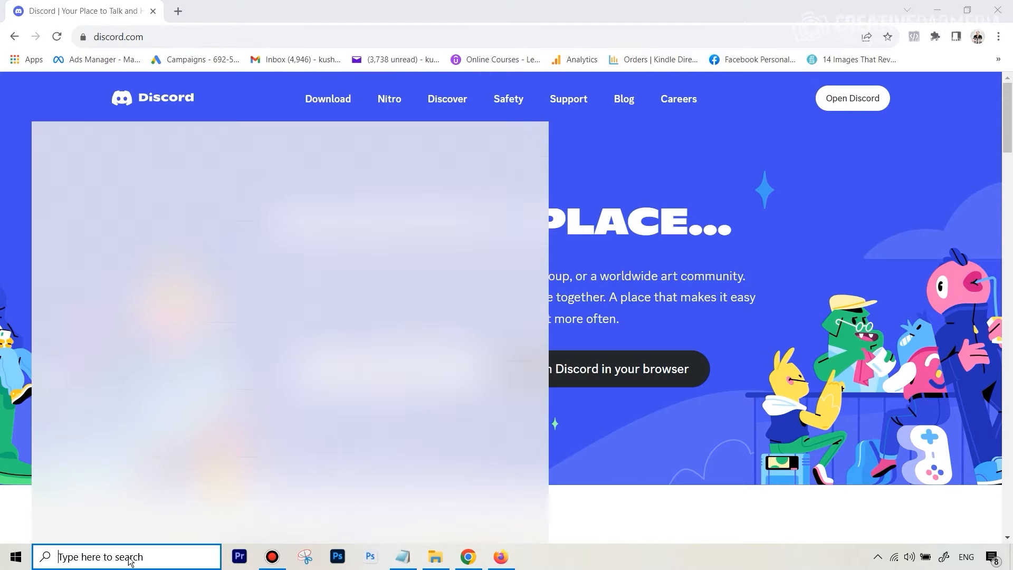
{"action": "type", "text": "di"}
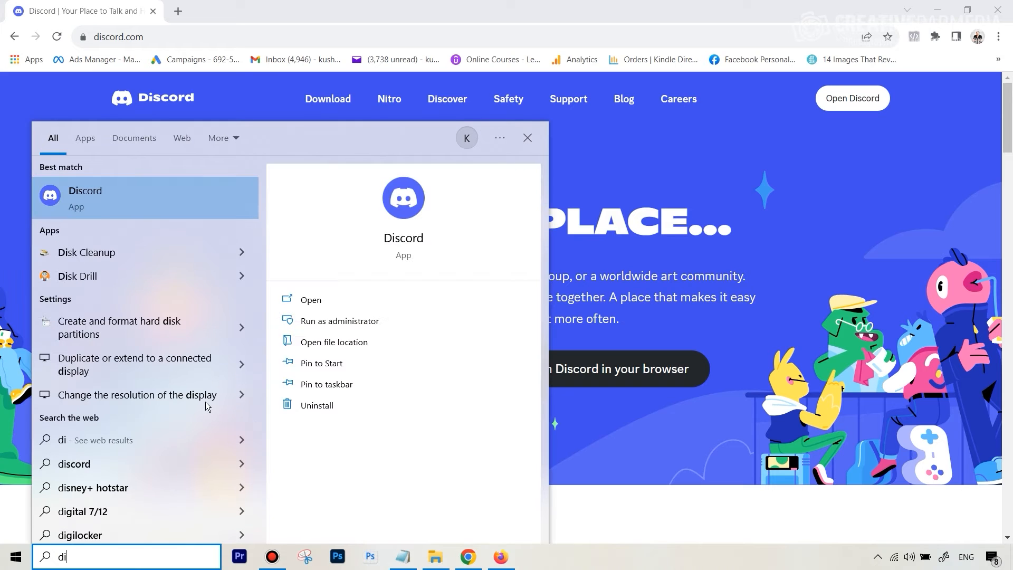
{"action": "left_click", "coordinate": [403, 240]}
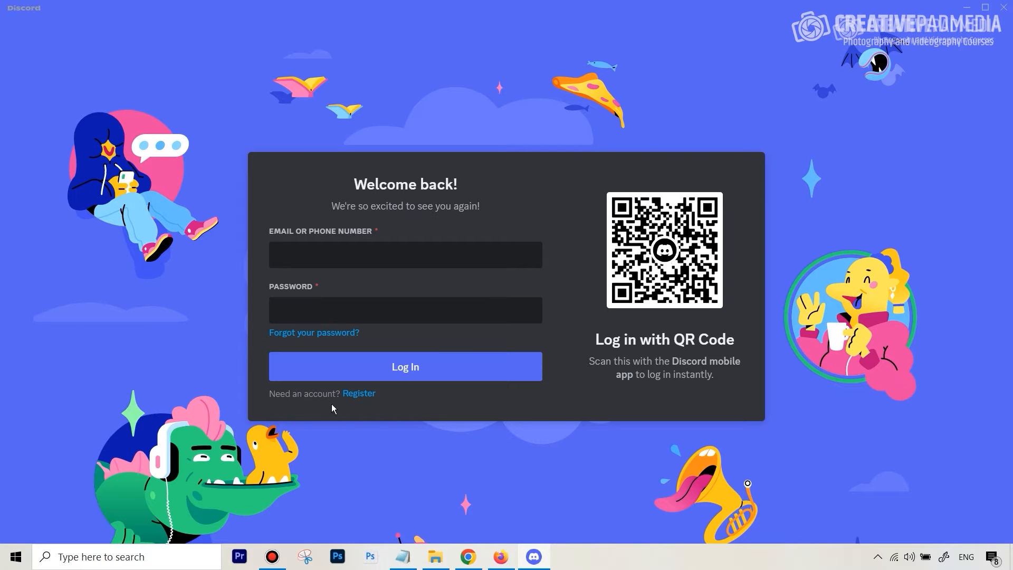
Register a new Discord account with an email, display name, username, password and date of birth, and submit the form.
{"action": "left_click", "coordinate": [354, 396]}
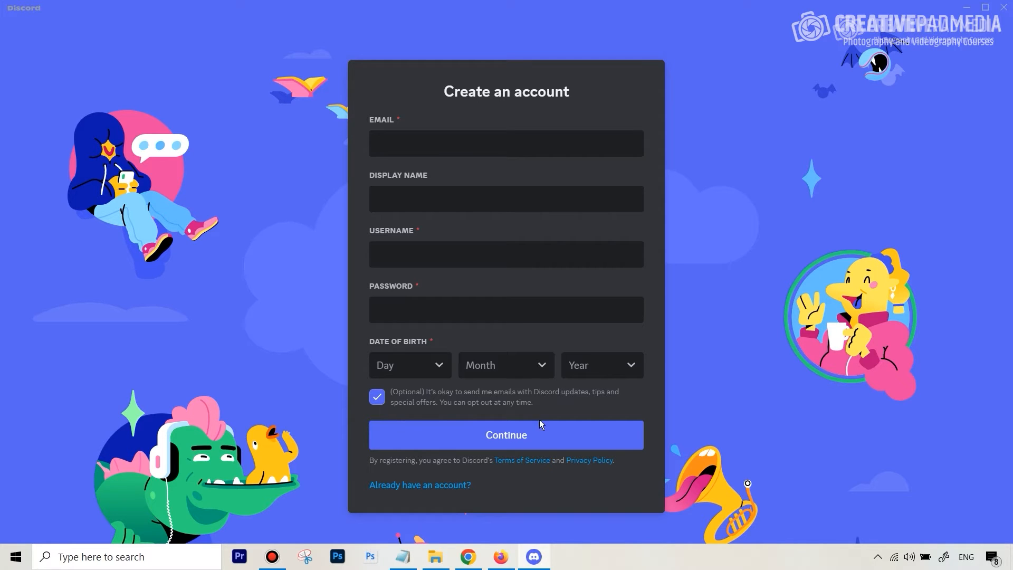
{"action": "left_click", "coordinate": [607, 145]}
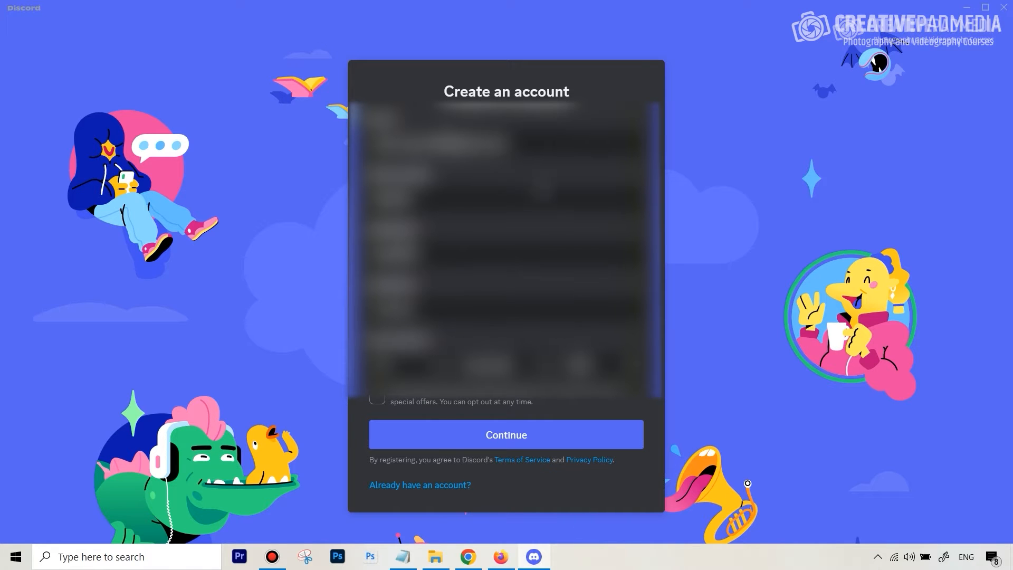
{"action": "left_click", "coordinate": [493, 437]}
{"action": "left_click", "coordinate": [516, 447]}
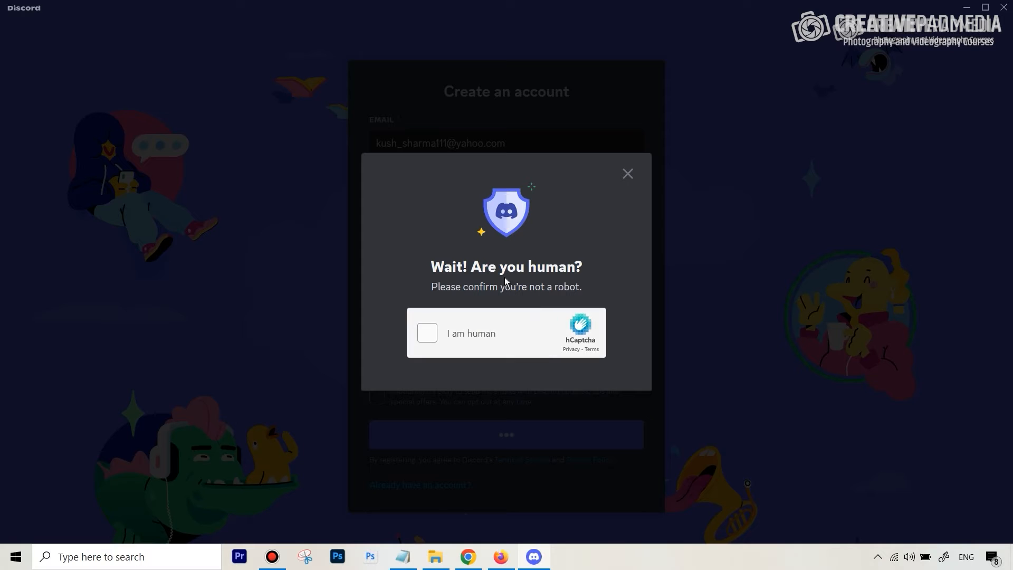
Complete the human verification by selecting the two laptop images as electronic devices and submitting them.
{"action": "left_click", "coordinate": [429, 335]}
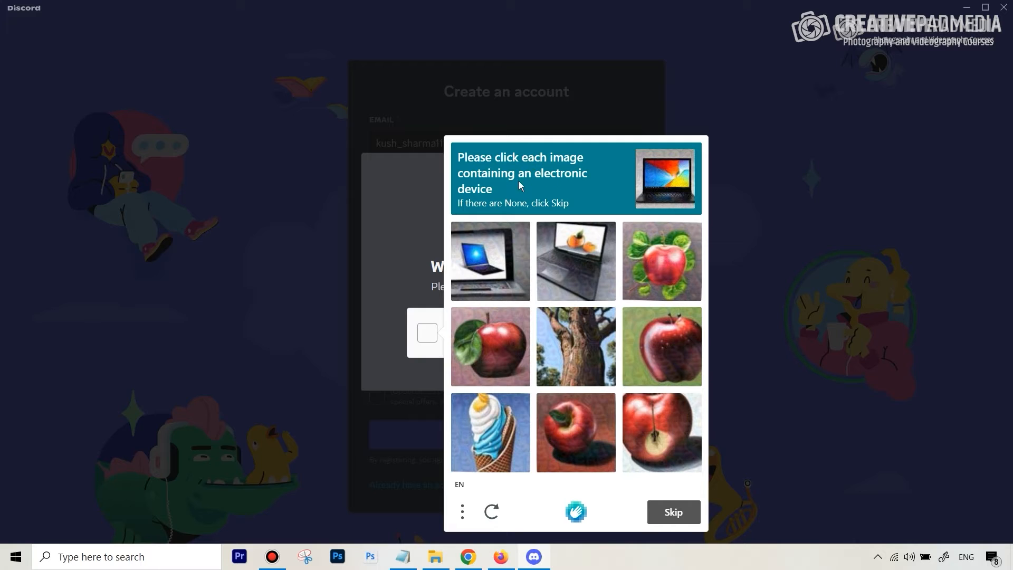
{"action": "left_click", "coordinate": [484, 264]}
{"action": "left_click", "coordinate": [583, 273]}
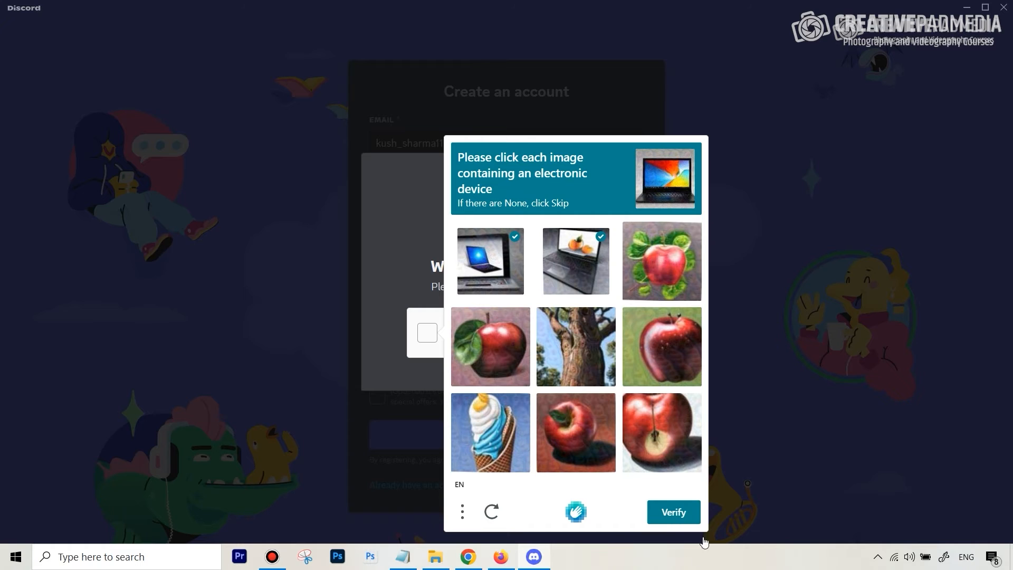
{"action": "left_click", "coordinate": [675, 515]}
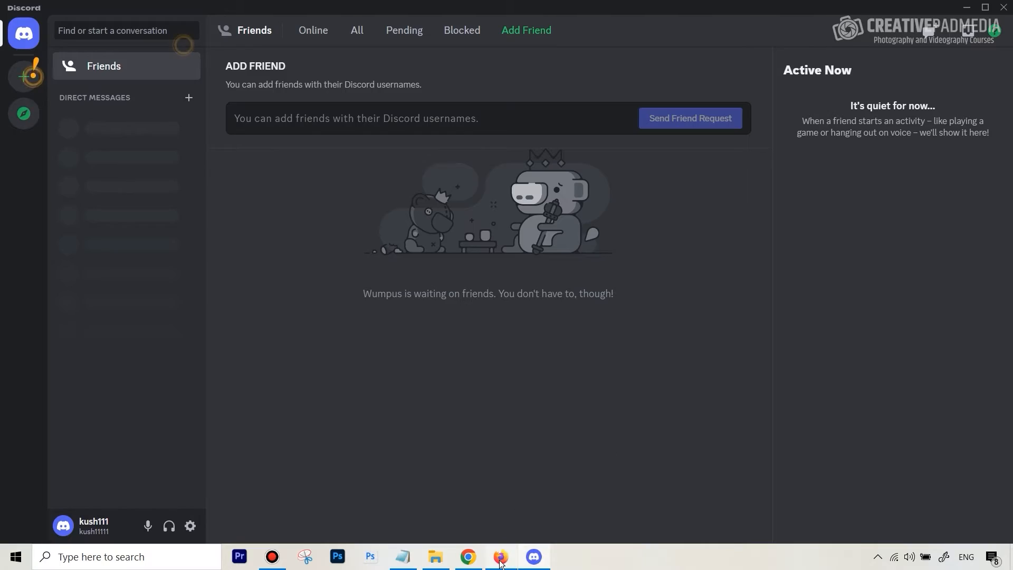
Switch to the Midjourney website in Firefox, join the beta, and accept the invitation to the Midjourney server in Discord.
{"action": "left_click", "coordinate": [500, 558]}
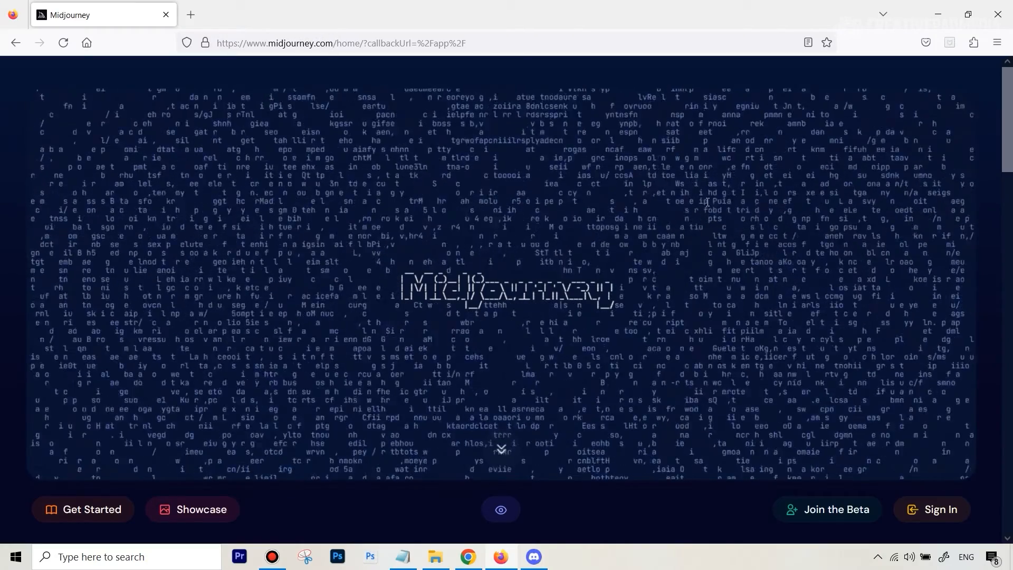
{"action": "scroll", "coordinate": [707, 202], "scroll_direction": "down", "scroll_amount": 3}
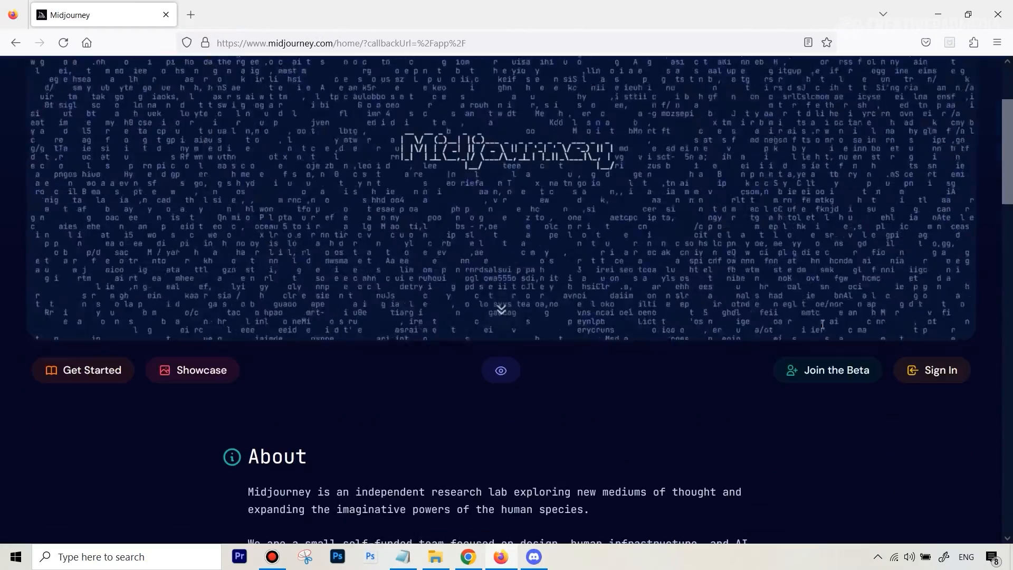
{"action": "left_click", "coordinate": [825, 374]}
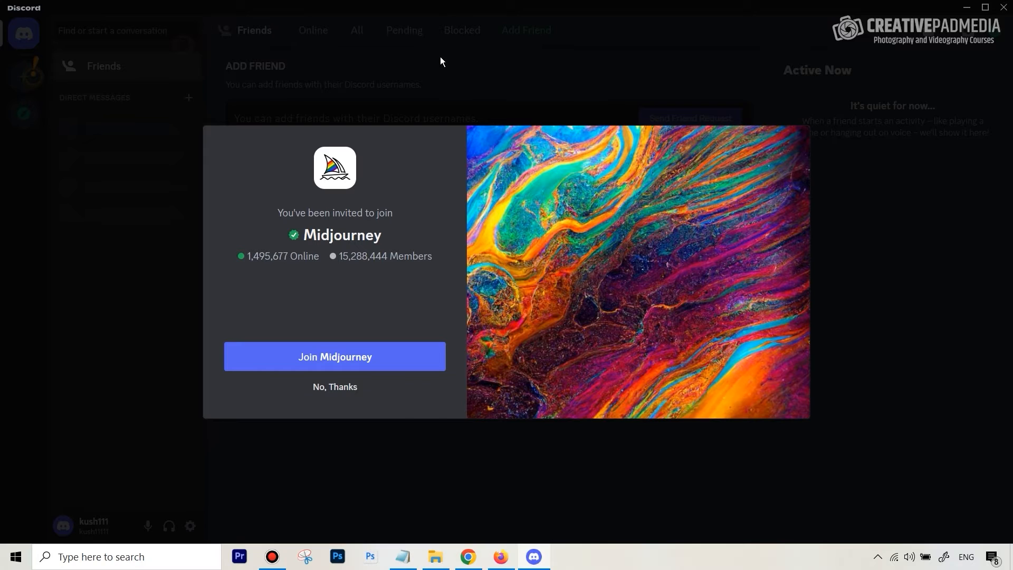
{"action": "left_click", "coordinate": [335, 358]}
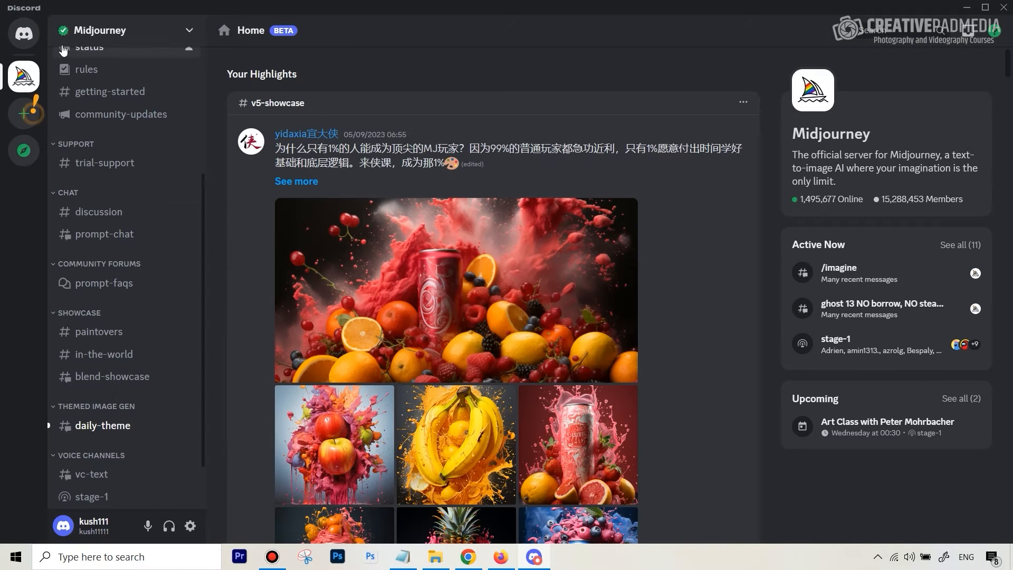
Open the Midjourney server's announcements channel and look through the server's channel list.
{"action": "left_click", "coordinate": [21, 75]}
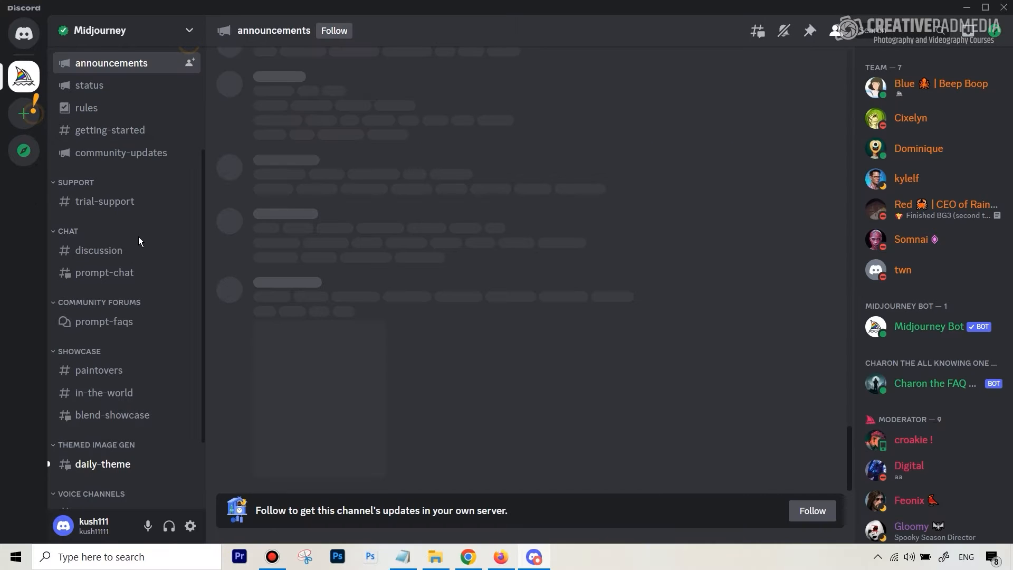
{"action": "scroll", "coordinate": [129, 122], "scroll_direction": "up", "scroll_amount": 1}
{"action": "scroll", "coordinate": [128, 122], "scroll_direction": "down", "scroll_amount": 2}
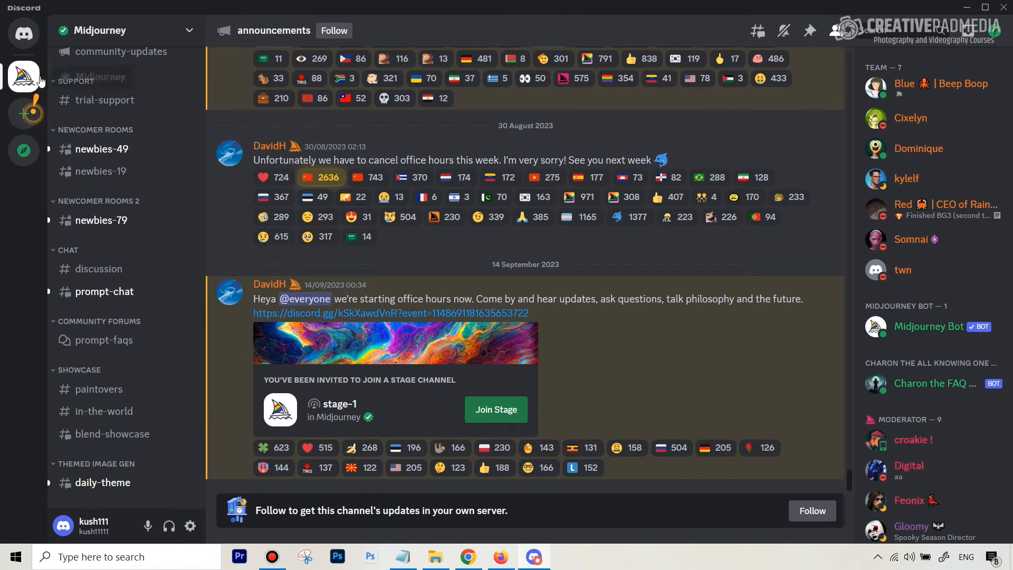
{"action": "scroll", "coordinate": [40, 102], "scroll_direction": "down", "scroll_amount": 4}
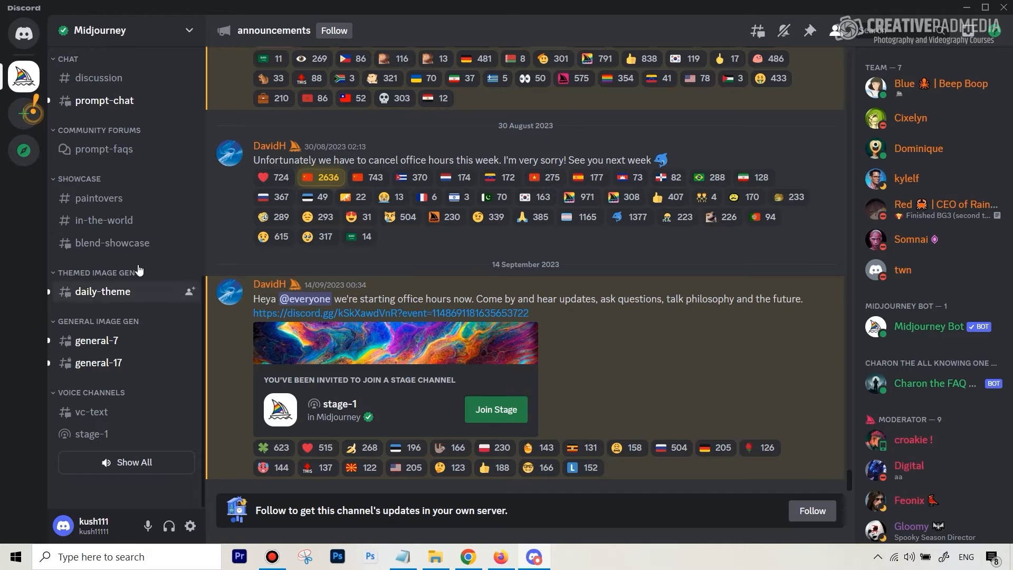
{"action": "scroll", "coordinate": [100, 134], "scroll_direction": "up", "scroll_amount": 5}
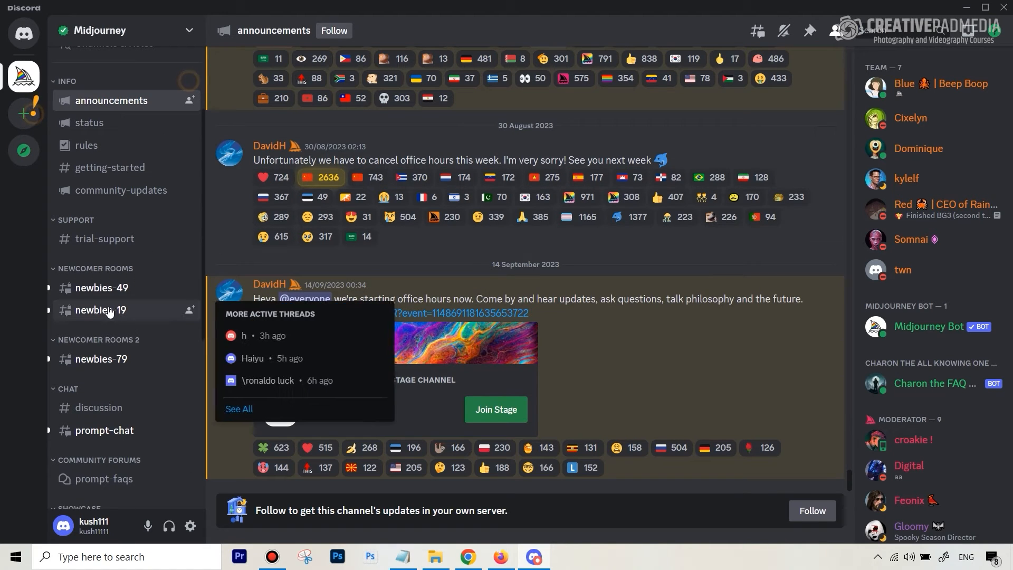
Open the newbies-49 channel, examine its generated images, and review the other newcomer rooms.
{"action": "left_click", "coordinate": [106, 290]}
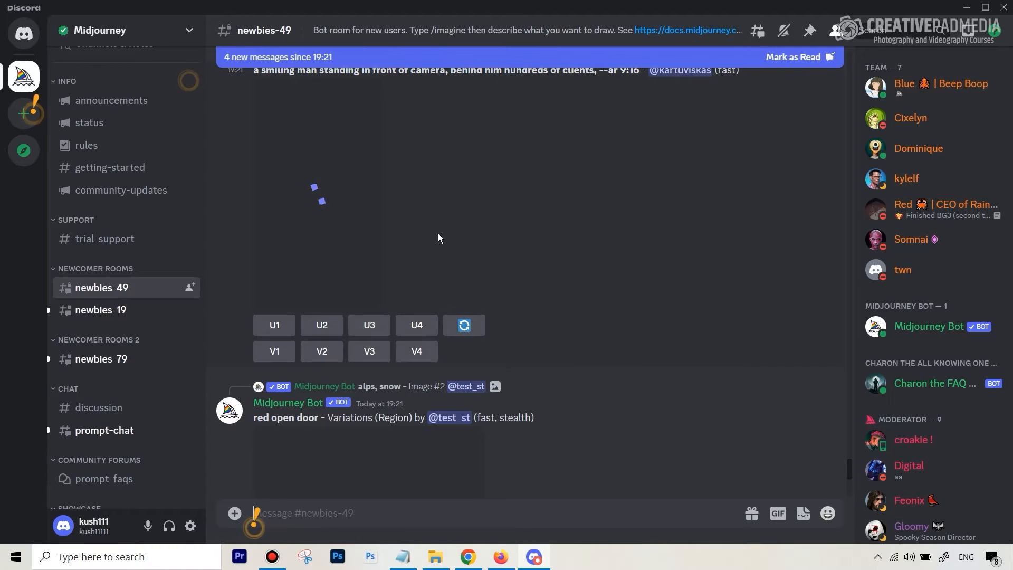
{"action": "scroll", "coordinate": [533, 233], "scroll_direction": "down", "scroll_amount": 10}
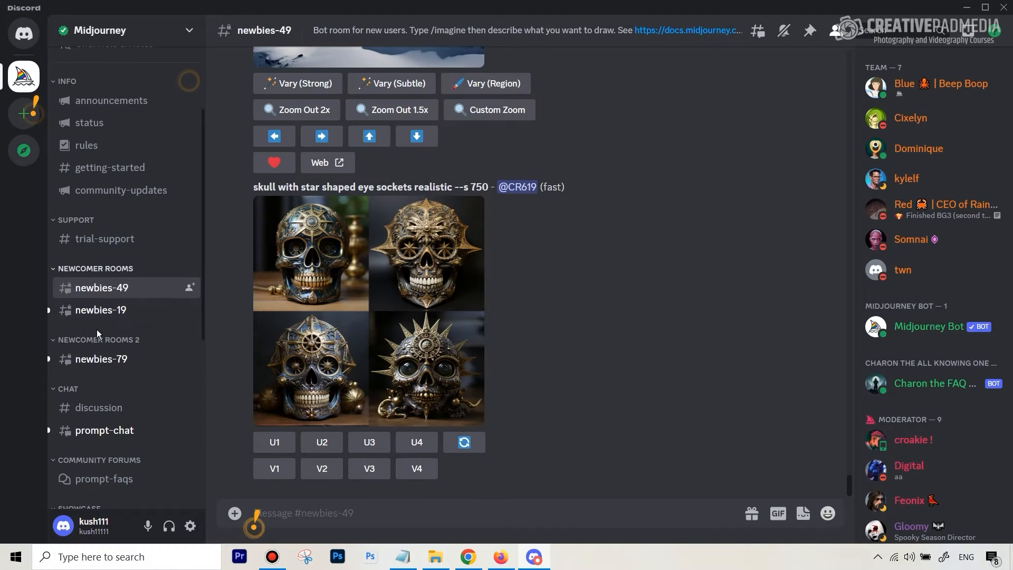
{"action": "mouse_move", "coordinate": [112, 325]}
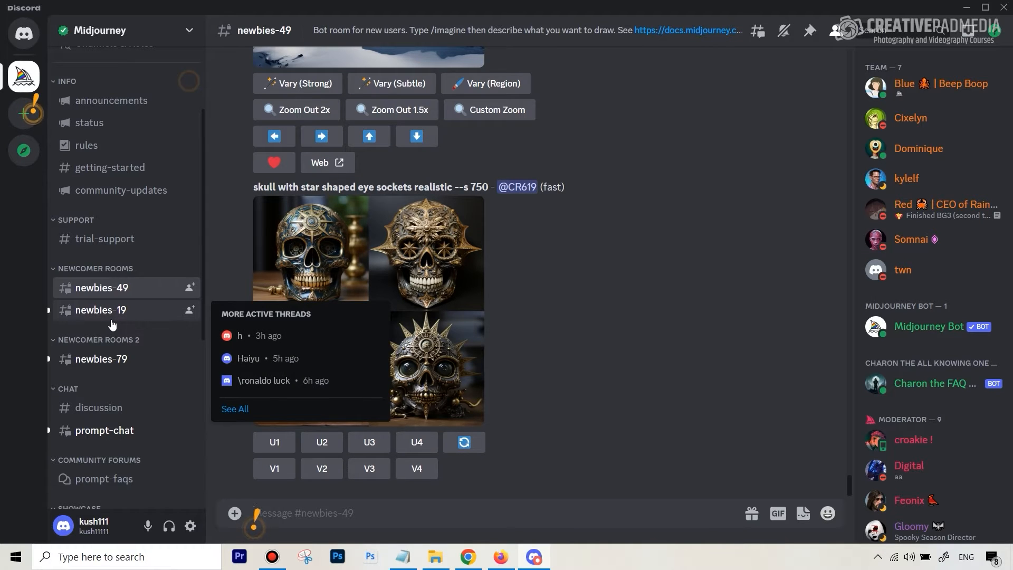
{"action": "scroll", "coordinate": [129, 181], "scroll_direction": "up", "scroll_amount": 3}
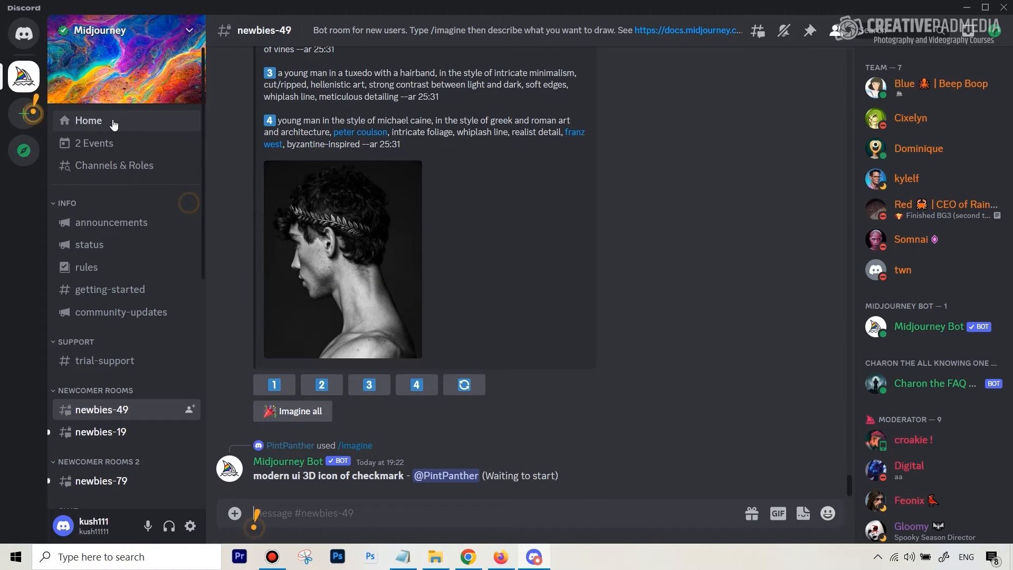
Open the Midjourney server's home page and its getting-started channel, and read the instructions for creating images.
{"action": "left_click", "coordinate": [114, 123]}
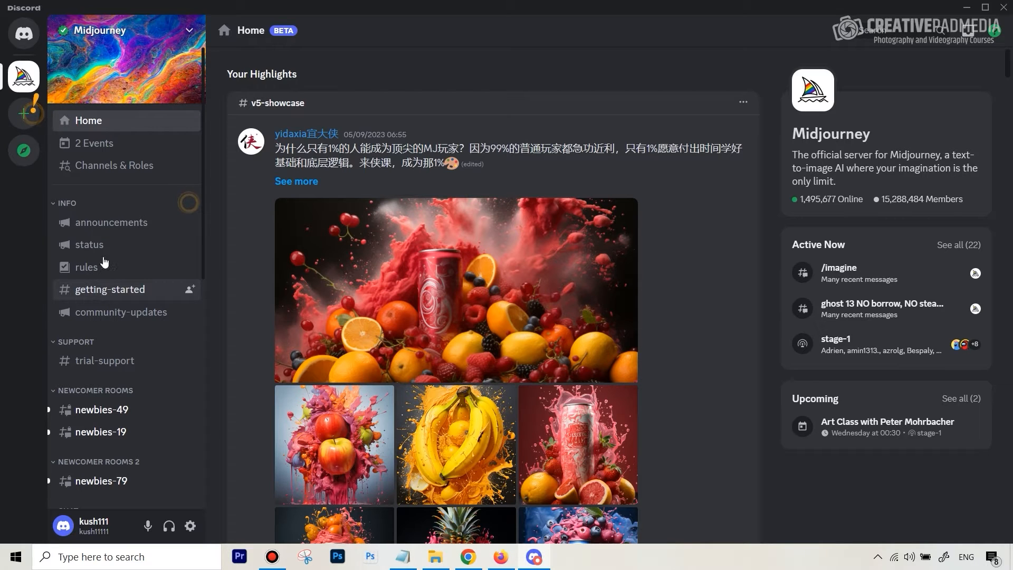
{"action": "left_click", "coordinate": [110, 290]}
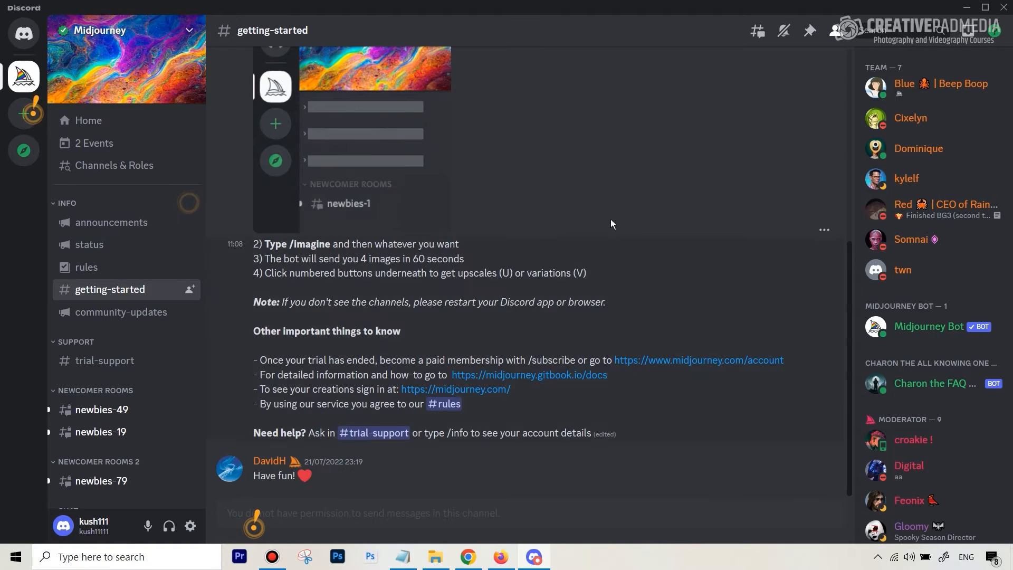
{"action": "scroll", "coordinate": [611, 223], "scroll_direction": "up", "scroll_amount": 6}
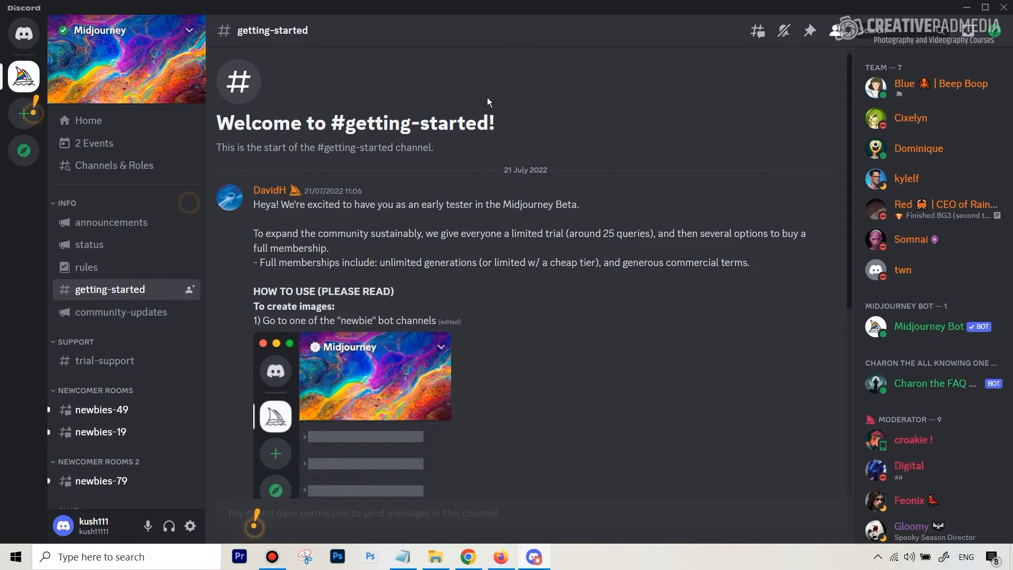
{"action": "scroll", "coordinate": [491, 392], "scroll_direction": "down", "scroll_amount": 6}
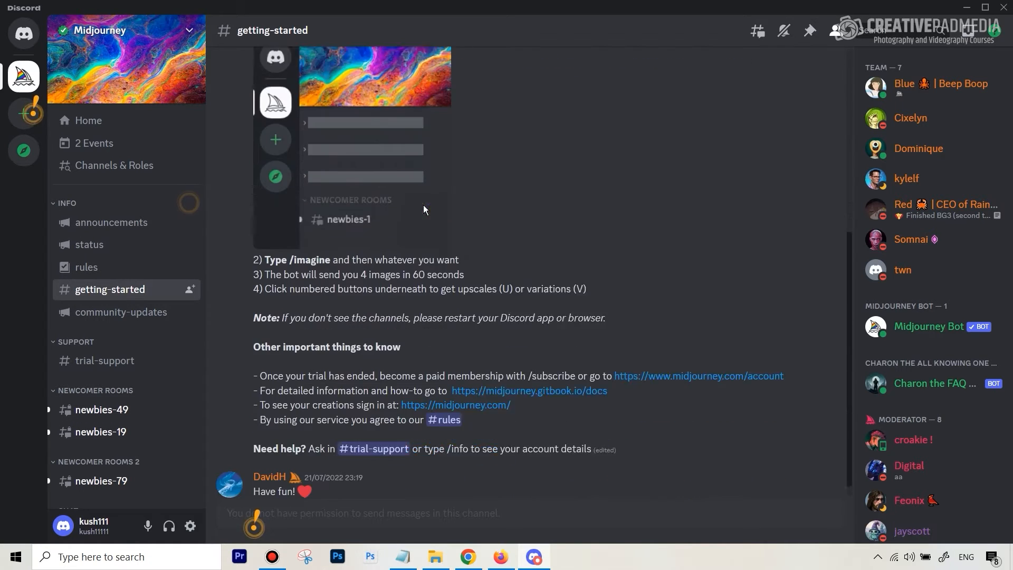
{"action": "scroll", "coordinate": [424, 209], "scroll_direction": "down", "scroll_amount": 1}
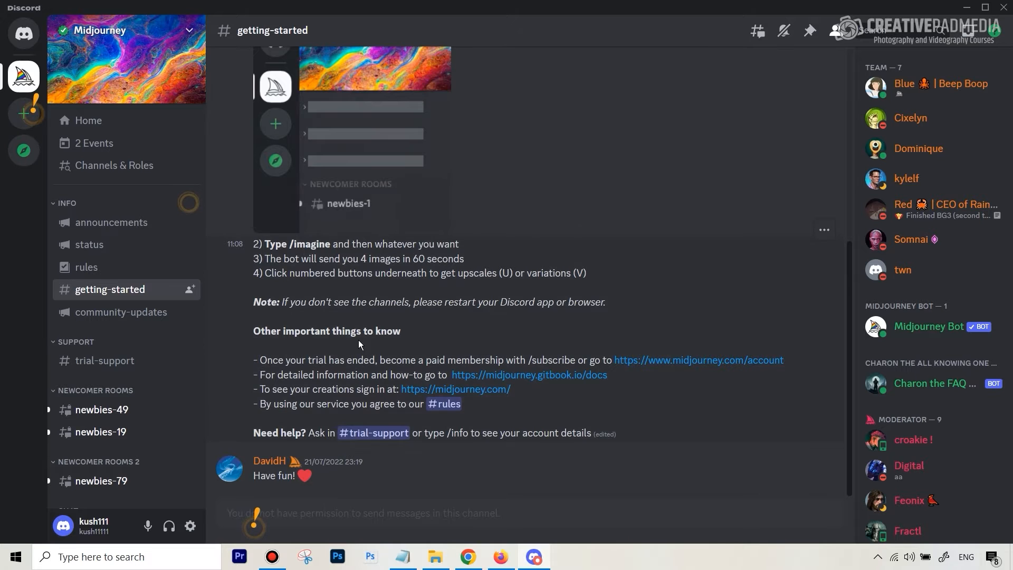
{"action": "scroll", "coordinate": [359, 337], "scroll_direction": "up", "scroll_amount": 6}
{"action": "scroll", "coordinate": [361, 328], "scroll_direction": "down", "scroll_amount": 6}
{"action": "scroll", "coordinate": [362, 328], "scroll_direction": "up", "scroll_amount": 6}
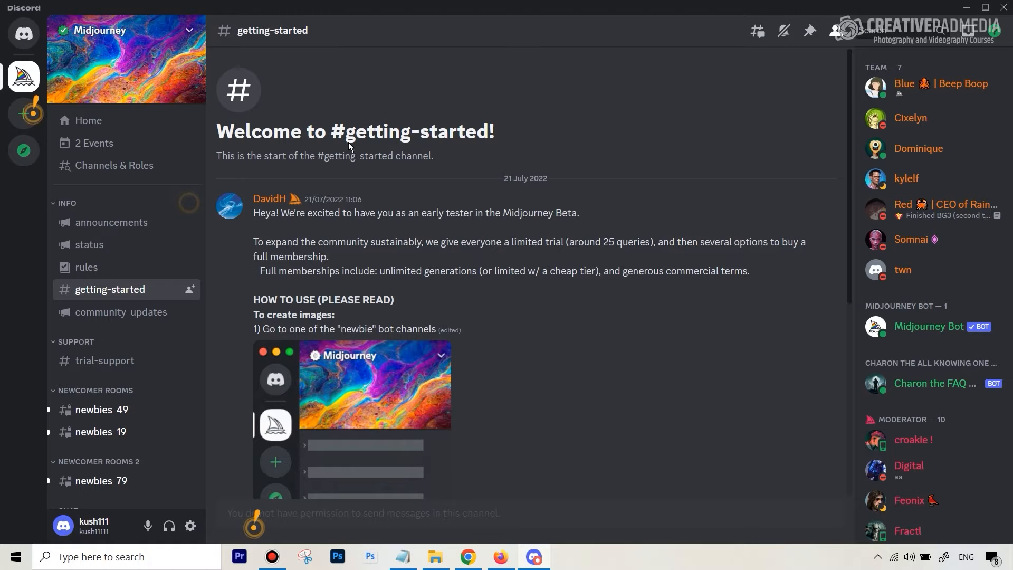
{"action": "scroll", "coordinate": [560, 180], "scroll_direction": "down", "scroll_amount": 6}
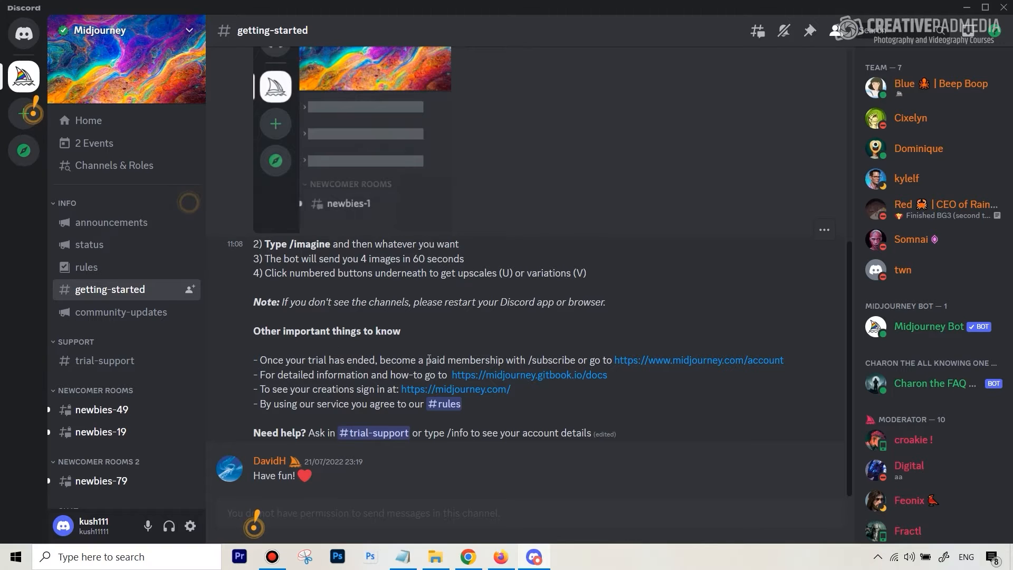
Check the paid membership note in getting-started, follow its Midjourney account link, and complete the human verification.
{"action": "left_click_drag", "start_coordinate": [429, 359], "coordinate": [508, 354]}
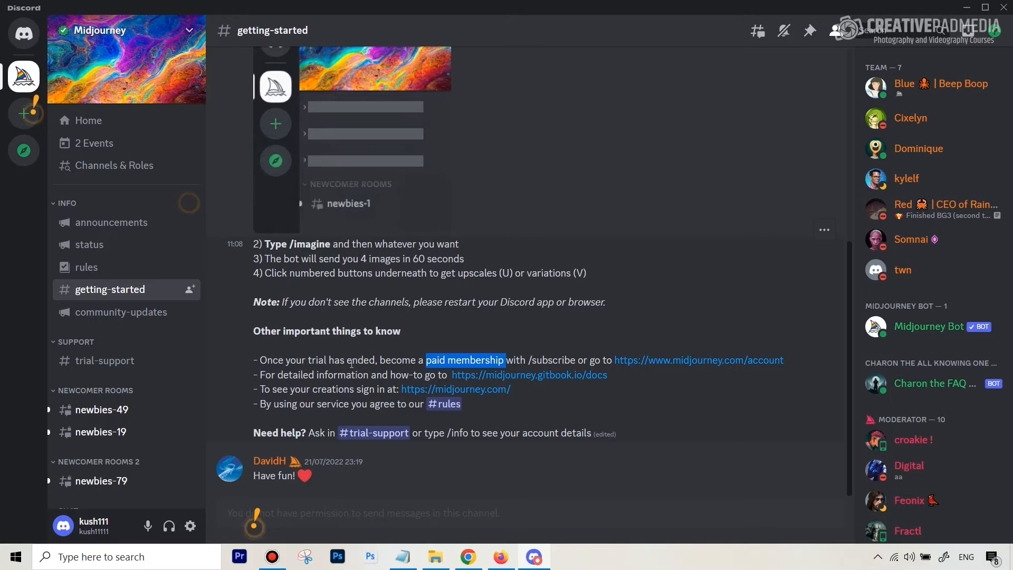
{"action": "left_click", "coordinate": [406, 366]}
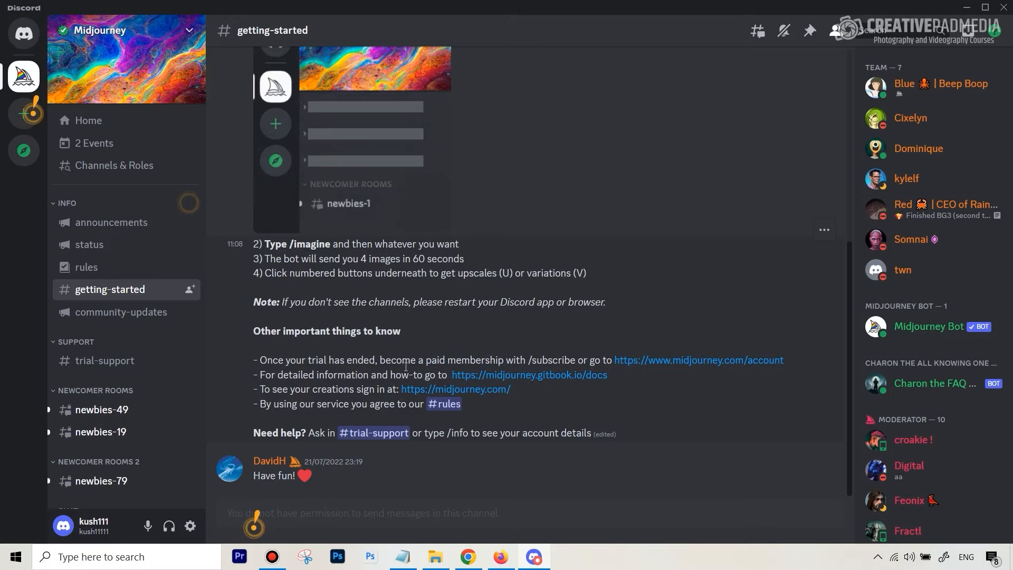
{"action": "double_click", "coordinate": [317, 361]}
{"action": "left_click", "coordinate": [735, 367]}
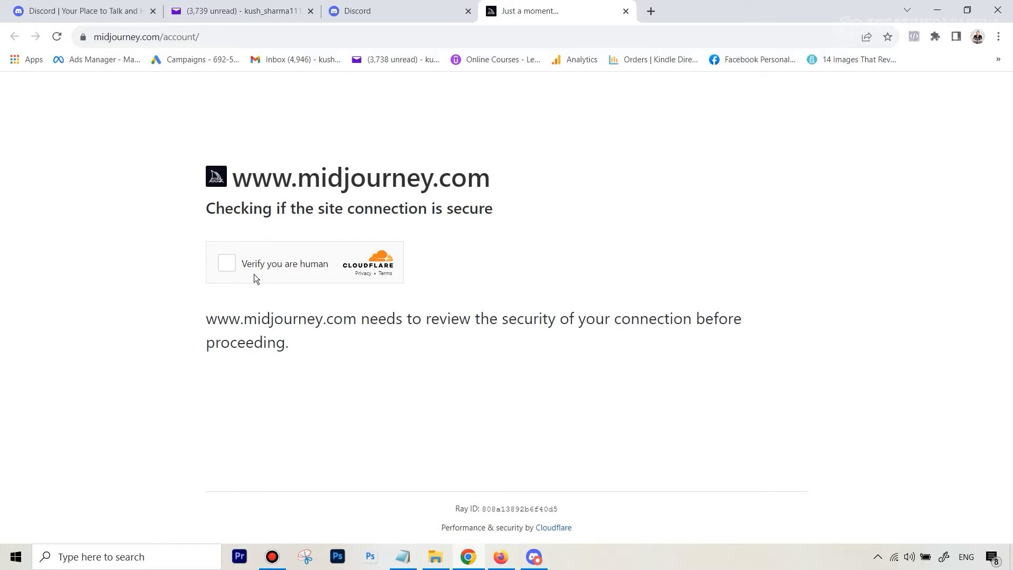
{"action": "left_click", "coordinate": [230, 263]}
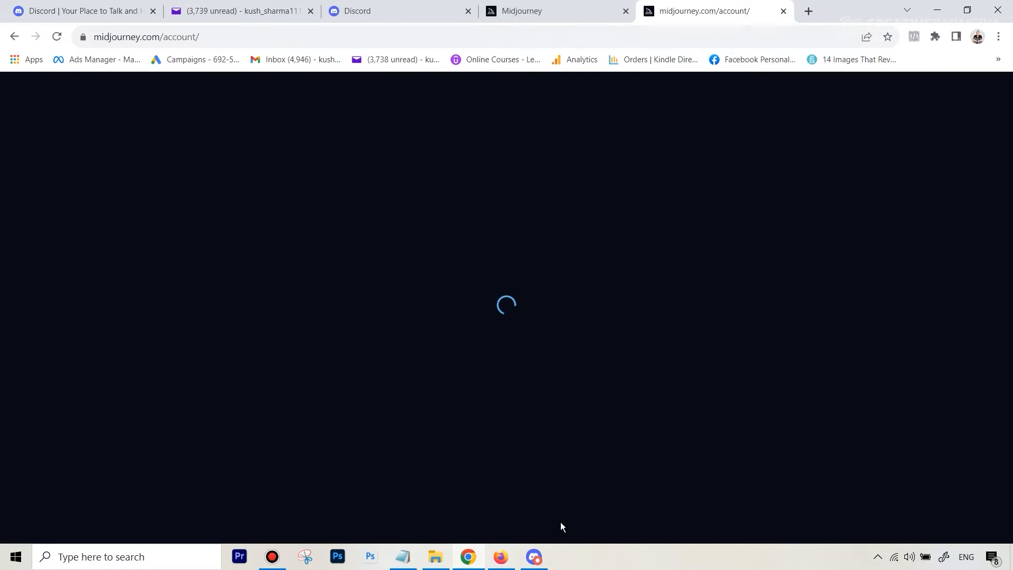
Compare the Basic, Standard and Pro subscription plans under yearly billing.
{"action": "scroll", "coordinate": [822, 221], "scroll_direction": "down", "scroll_amount": 4}
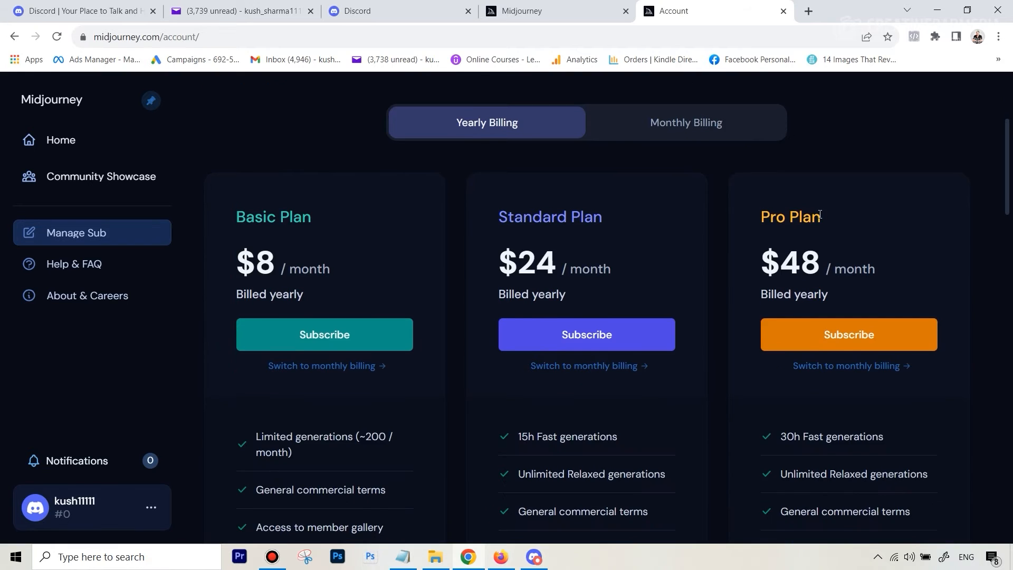
{"action": "scroll", "coordinate": [819, 217], "scroll_direction": "up", "scroll_amount": 2}
{"action": "scroll", "coordinate": [816, 216], "scroll_direction": "down", "scroll_amount": 1}
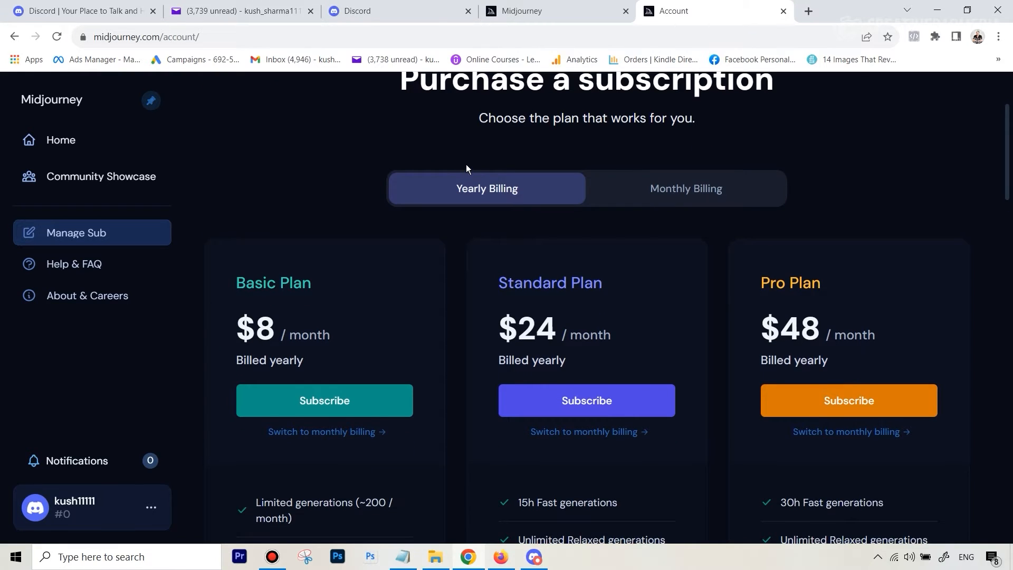
{"action": "scroll", "coordinate": [438, 164], "scroll_direction": "up", "scroll_amount": 1}
{"action": "scroll", "coordinate": [439, 165], "scroll_direction": "down", "scroll_amount": 2}
{"action": "scroll", "coordinate": [439, 166], "scroll_direction": "up", "scroll_amount": 2}
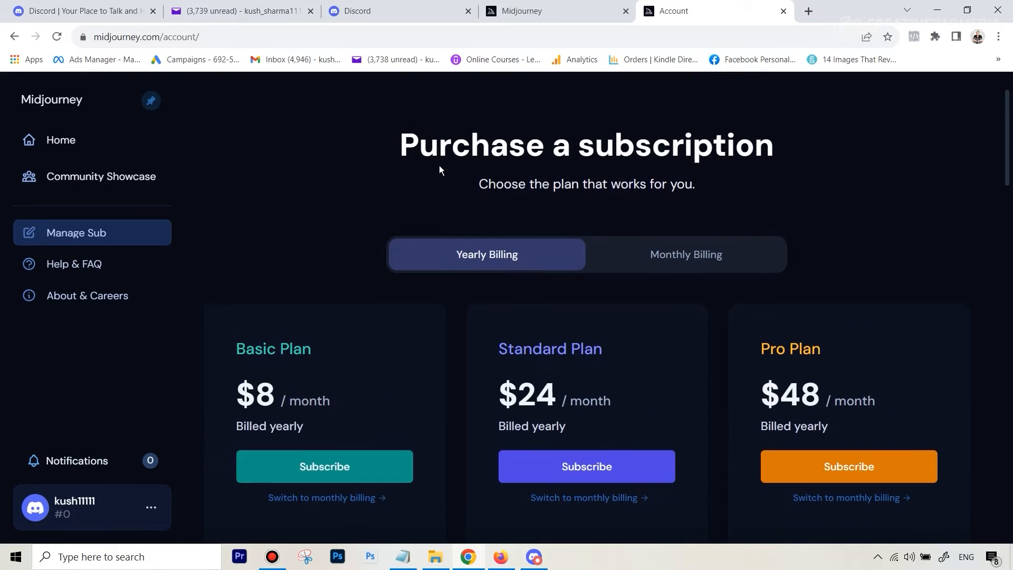
{"action": "scroll", "coordinate": [607, 164], "scroll_direction": "down", "scroll_amount": 2}
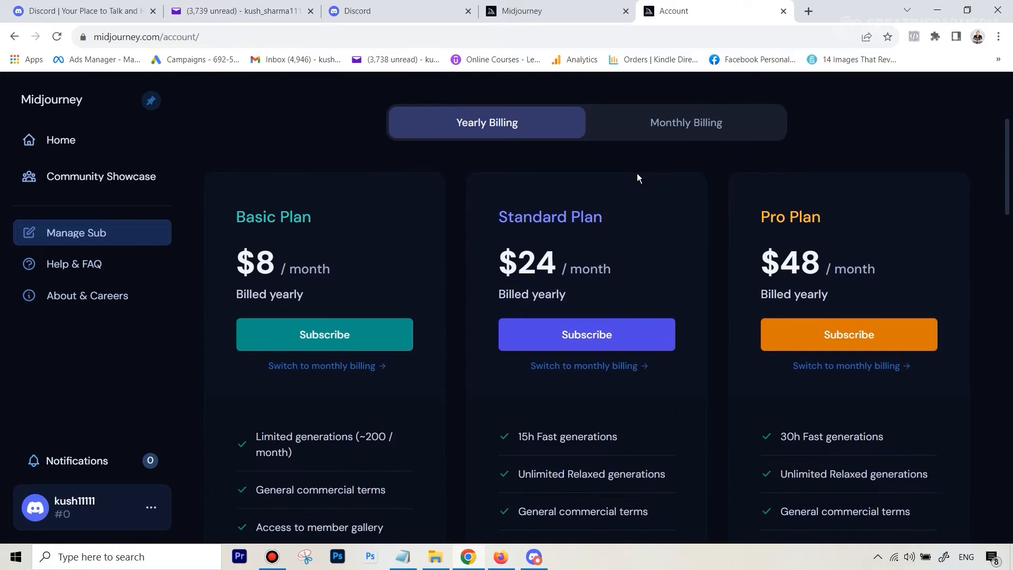
{"action": "scroll", "coordinate": [524, 195], "scroll_direction": "up", "scroll_amount": 1}
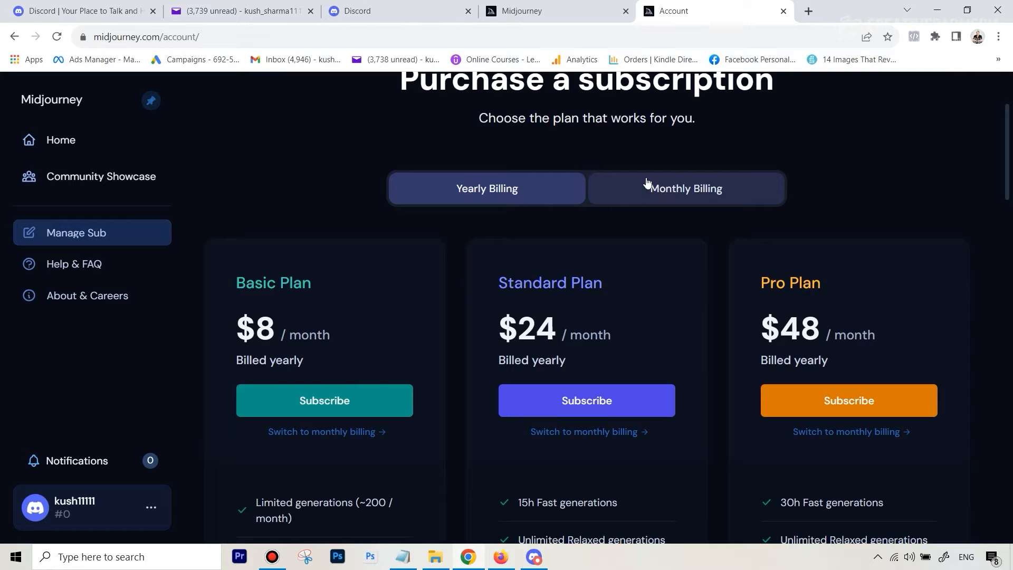
Switch the subscription plans to monthly billing and review the features each plan includes.
{"action": "left_click", "coordinate": [664, 196]}
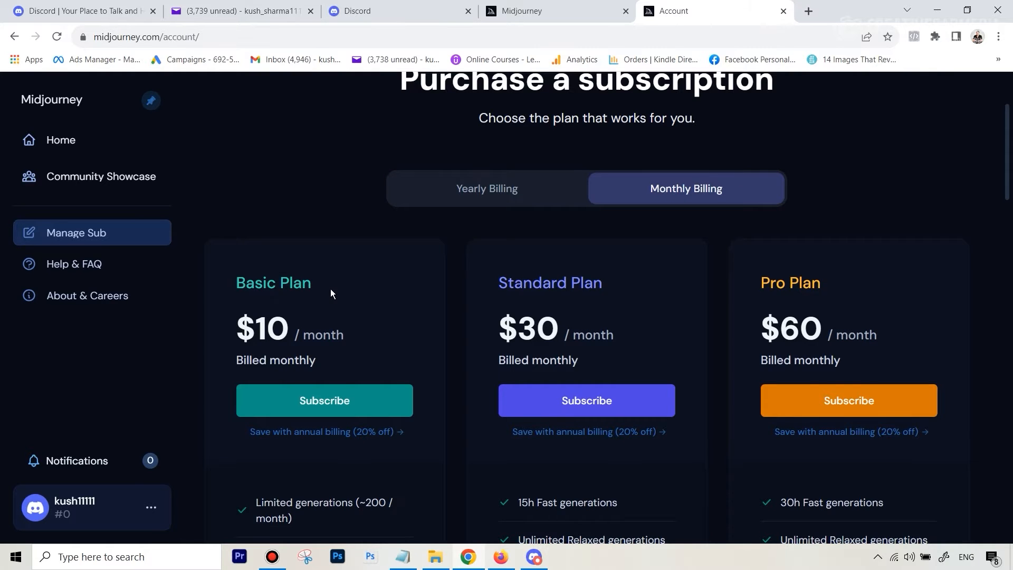
{"action": "scroll", "coordinate": [330, 288], "scroll_direction": "down", "scroll_amount": 3}
{"action": "right_click", "coordinate": [326, 274]}
{"action": "left_click", "coordinate": [289, 143]}
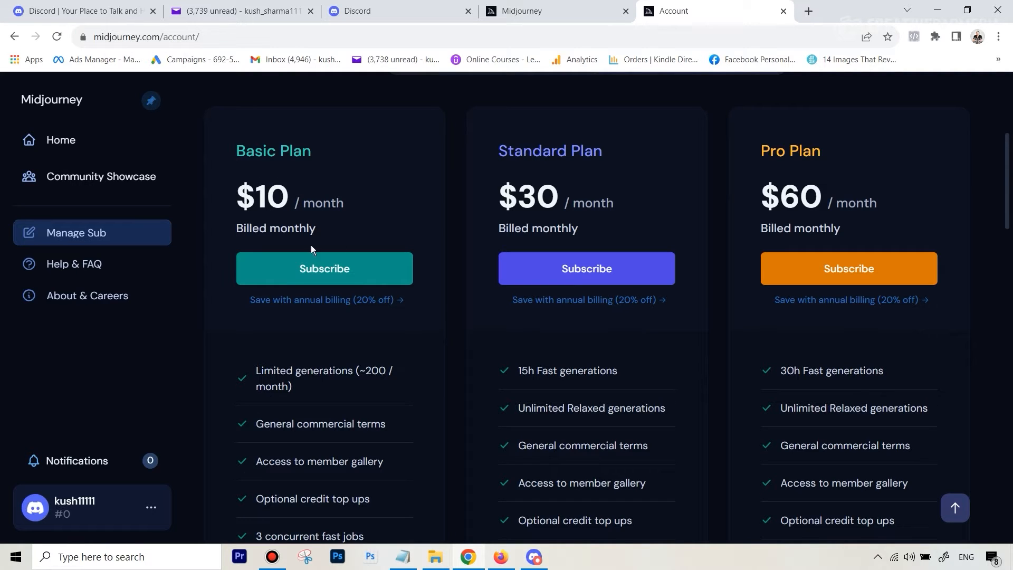
{"action": "scroll", "coordinate": [280, 283], "scroll_direction": "down", "scroll_amount": 3}
{"action": "scroll", "coordinate": [283, 285], "scroll_direction": "up", "scroll_amount": 3}
Subscribe to the monthly Basic Plan with card payment and complete the human verification on returning to the Midjourney site.
{"action": "left_click", "coordinate": [337, 275]}
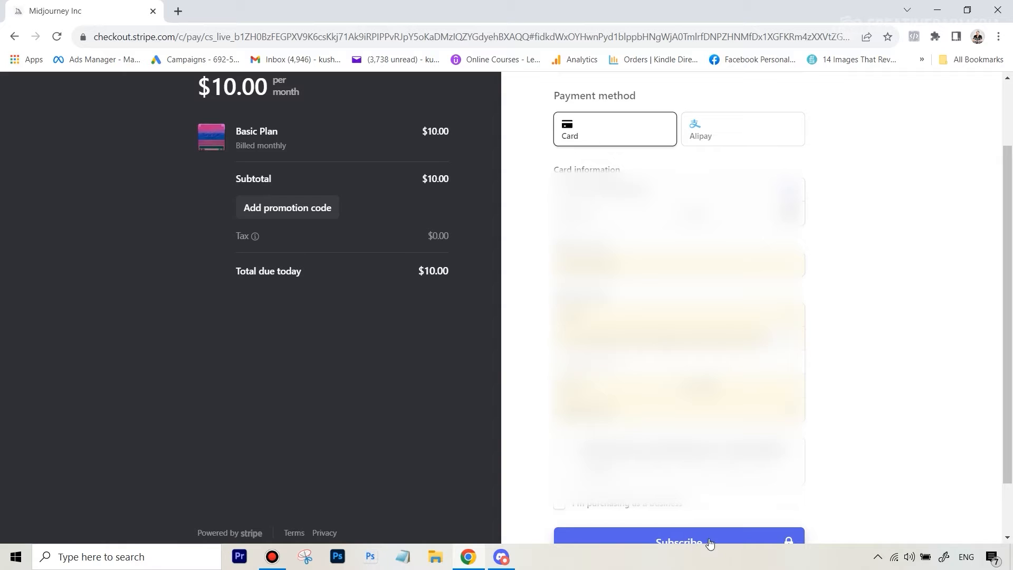
{"action": "left_click", "coordinate": [685, 539]}
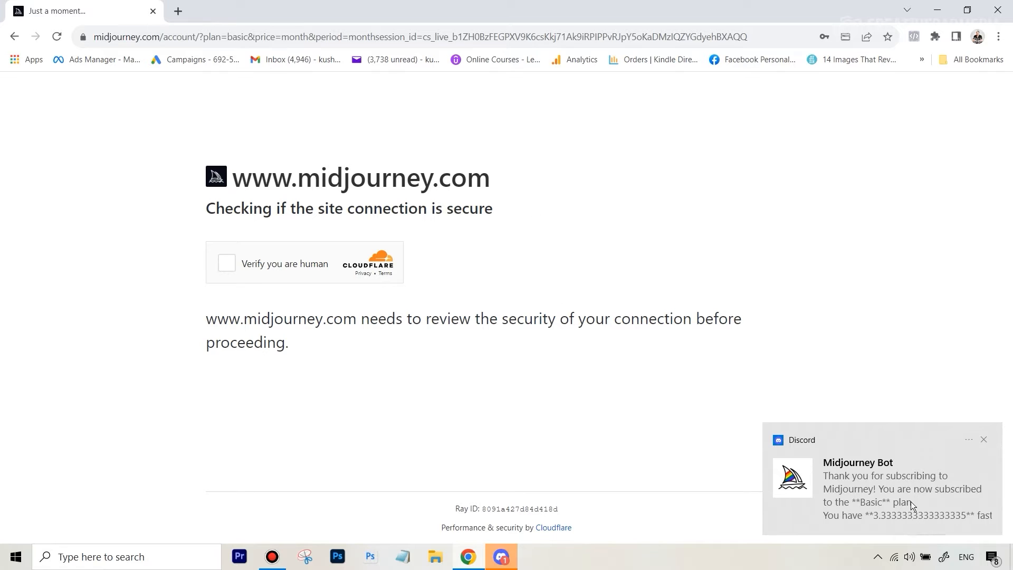
{"action": "left_click", "coordinate": [858, 464]}
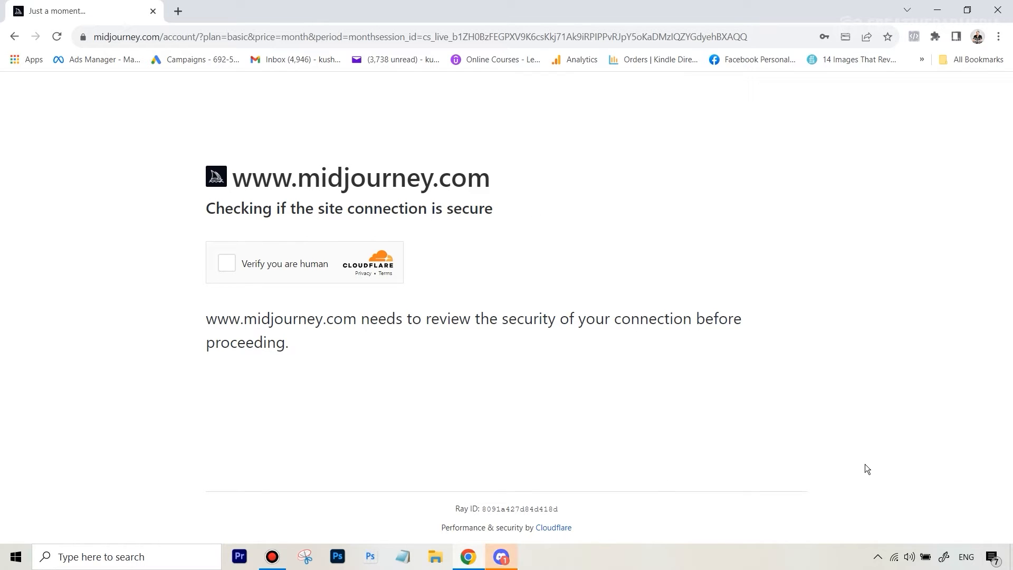
{"action": "left_click", "coordinate": [224, 268]}
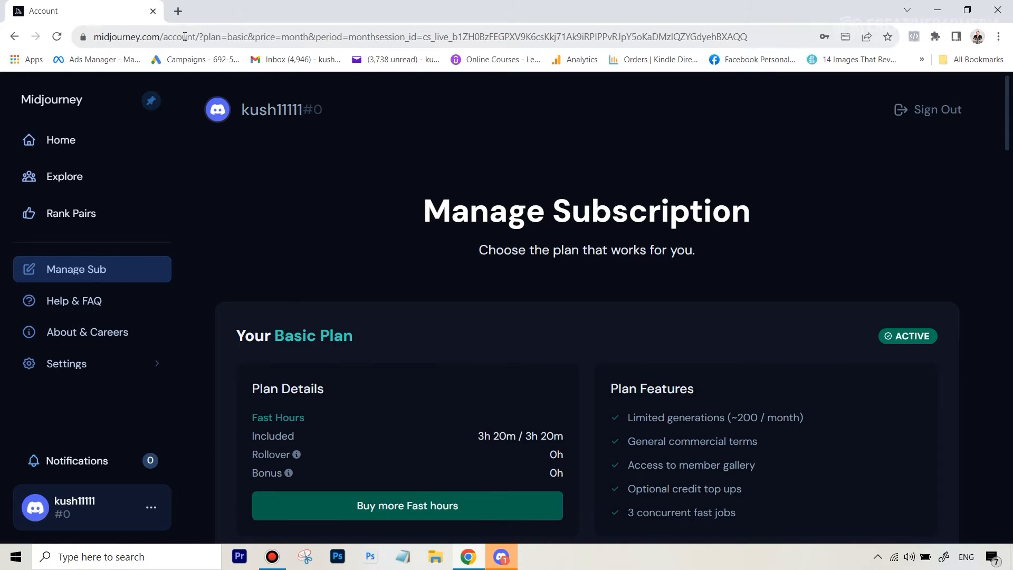
Examine the Basic Plan's details, features, and billing and payment information on the subscription management page.
{"action": "scroll", "coordinate": [574, 317], "scroll_direction": "down", "scroll_amount": 2}
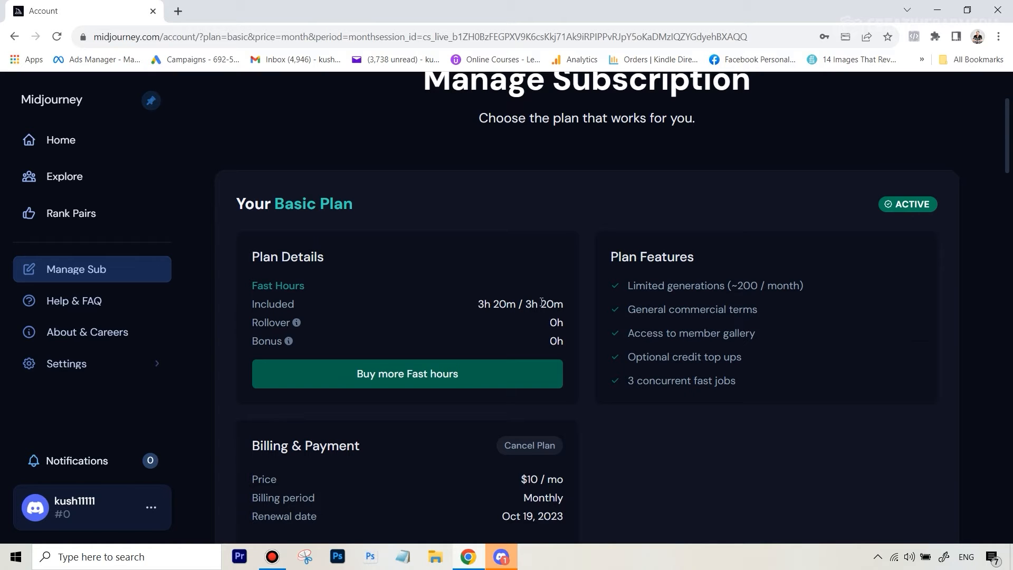
{"action": "scroll", "coordinate": [762, 398], "scroll_direction": "down", "scroll_amount": 1}
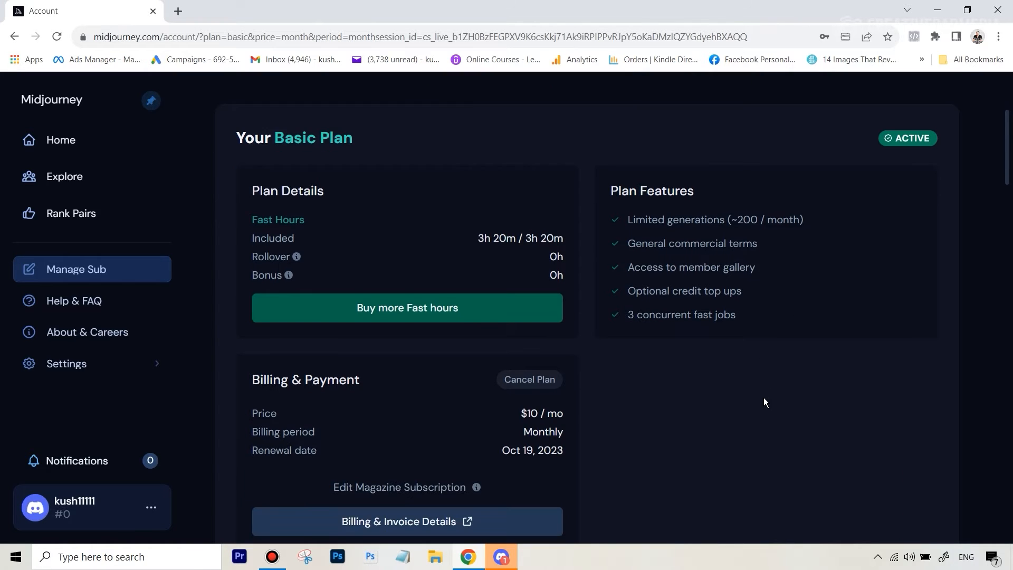
{"action": "scroll", "coordinate": [476, 375], "scroll_direction": "down", "scroll_amount": 1}
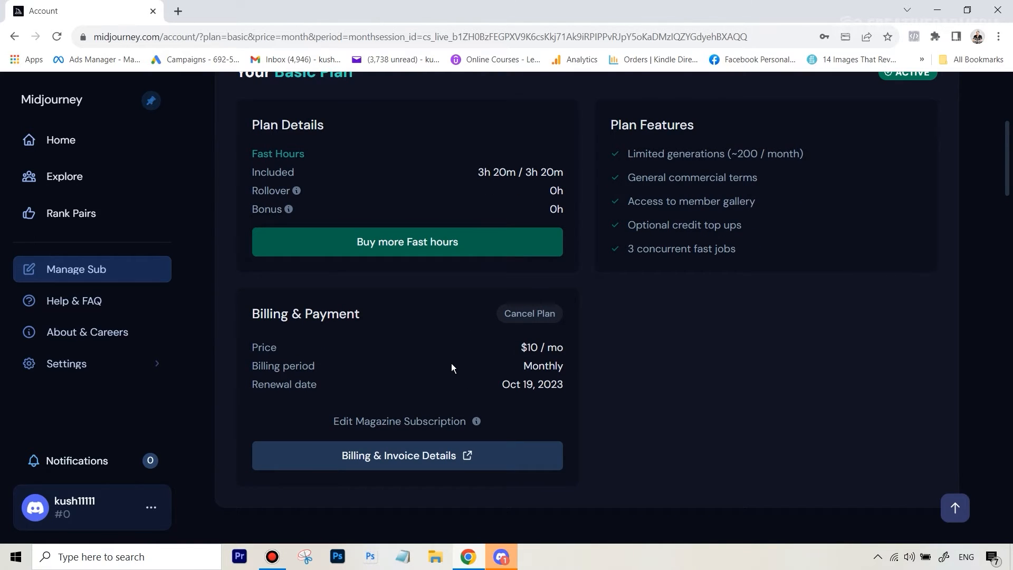
{"action": "scroll", "coordinate": [894, 463], "scroll_direction": "up", "scroll_amount": 2}
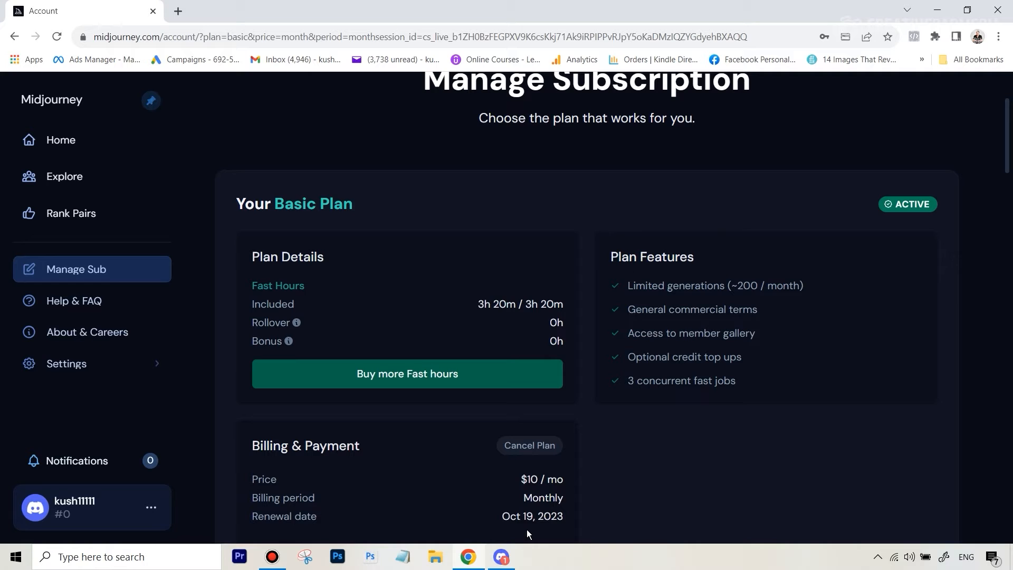
Switch to Discord and open the newbies-49 newcomer room in the Midjourney server.
{"action": "mouse_move", "coordinate": [503, 563]}
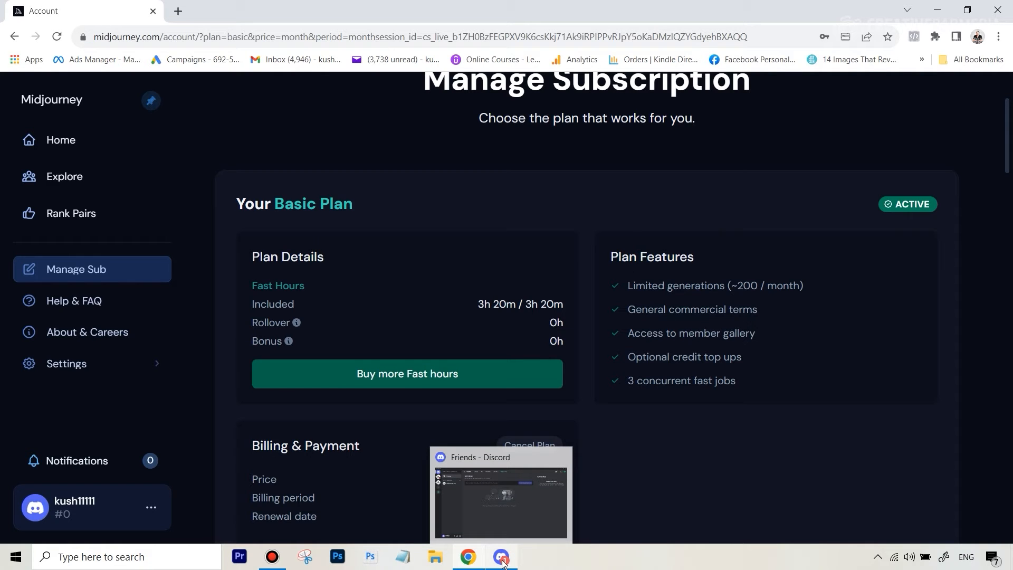
{"action": "left_click", "coordinate": [501, 557]}
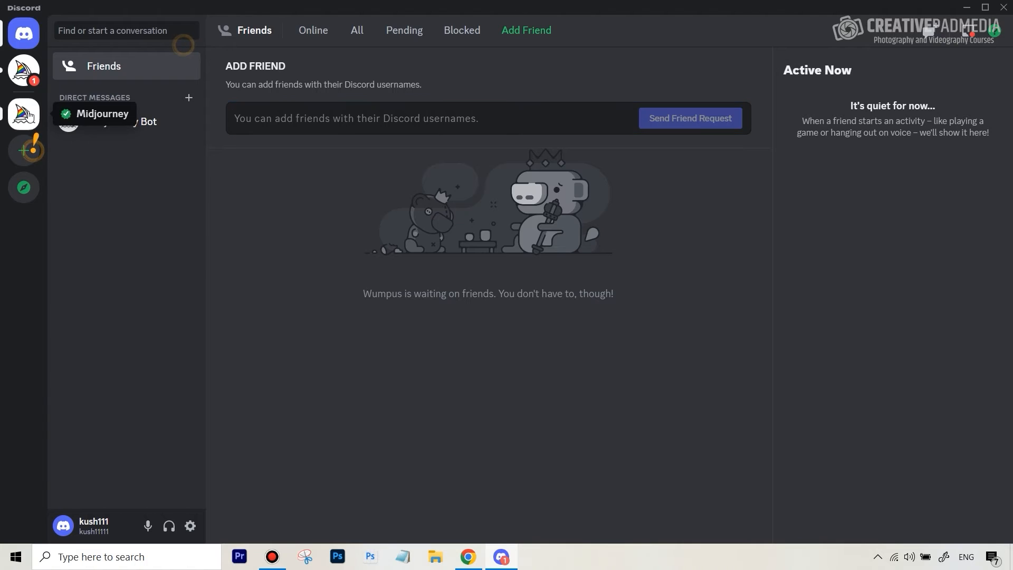
{"action": "left_click", "coordinate": [26, 114]}
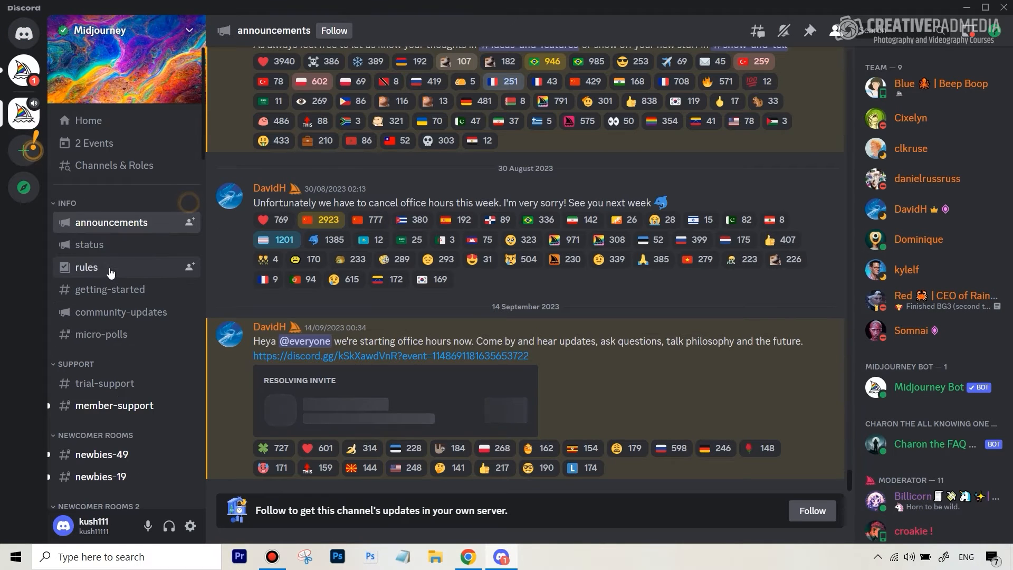
{"action": "scroll", "coordinate": [106, 477], "scroll_direction": "down", "scroll_amount": 2}
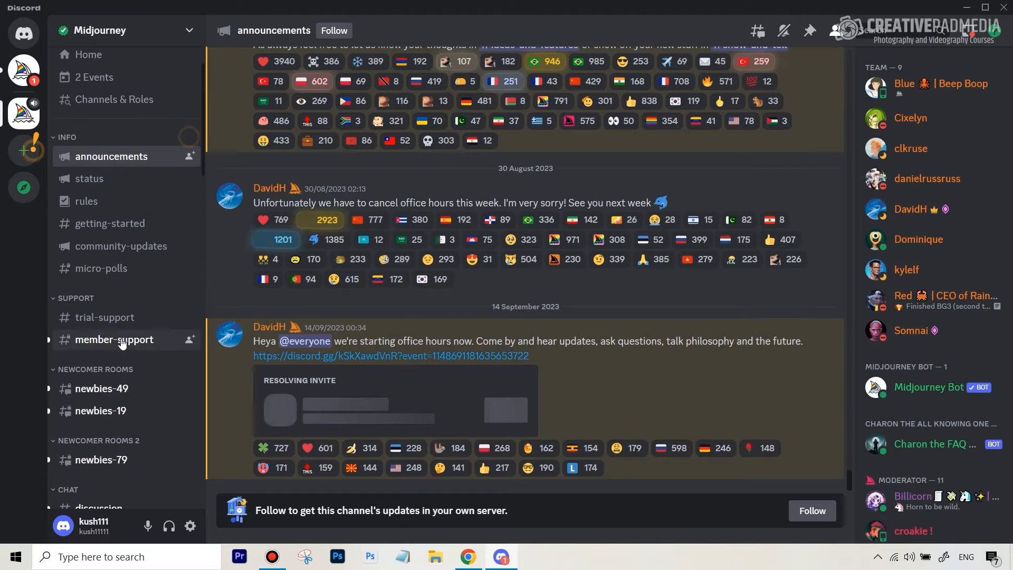
{"action": "mouse_move", "coordinate": [84, 391]}
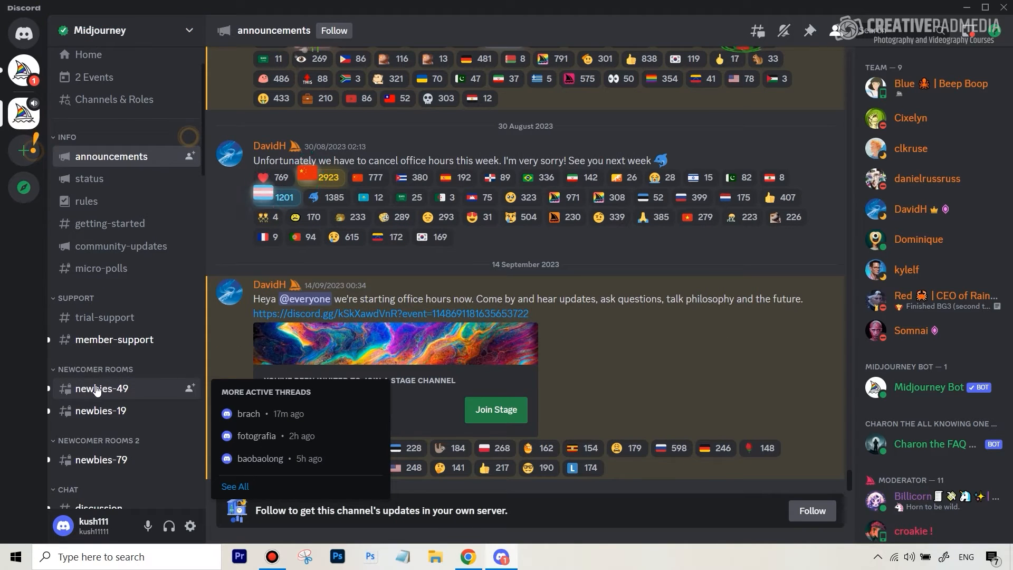
{"action": "left_click", "coordinate": [101, 392]}
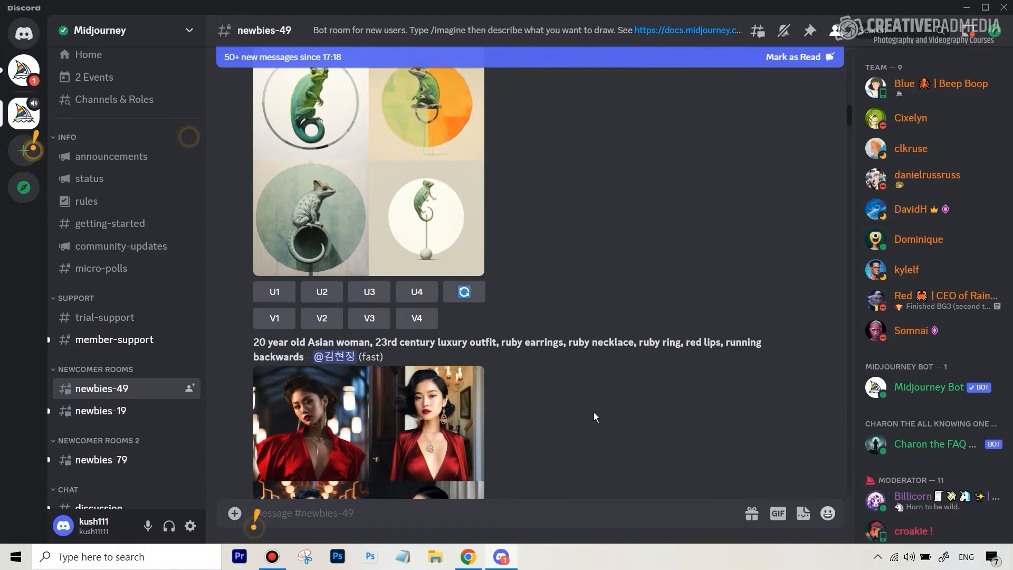
Send the Midjourney Bot an /imagine command with the prompt "a tropical beach" in the newbies-49 channel.
{"action": "scroll", "coordinate": [593, 413], "scroll_direction": "down", "scroll_amount": 1}
{"action": "scroll", "coordinate": [312, 486], "scroll_direction": "down", "scroll_amount": 3}
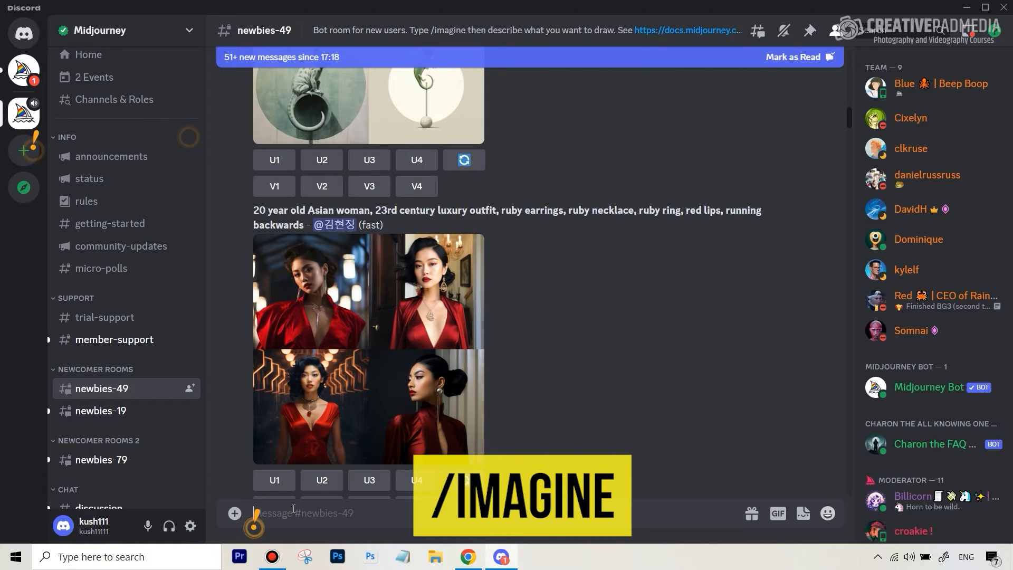
{"action": "type", "text": "/"}
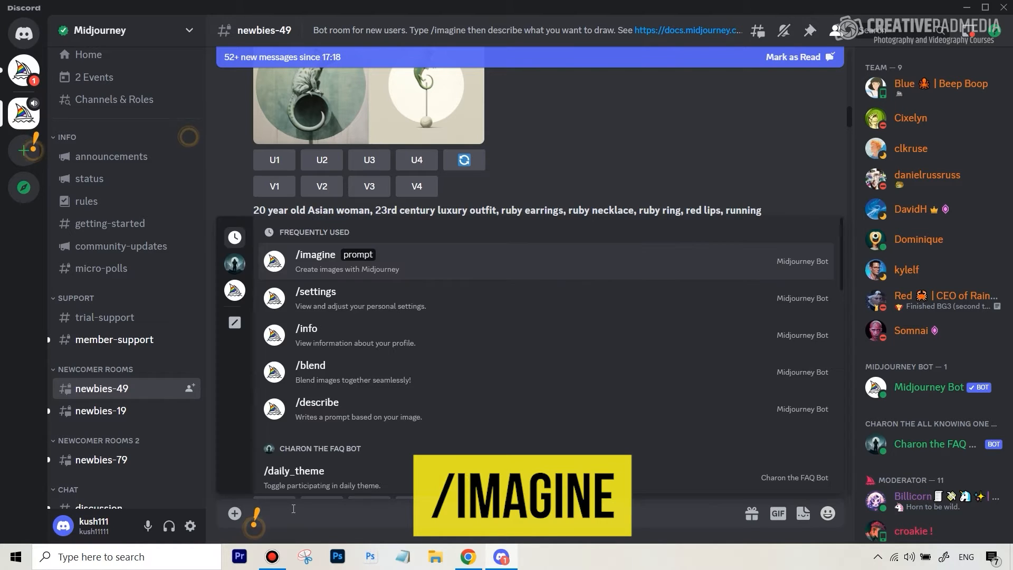
{"action": "type", "text": "imagin"}
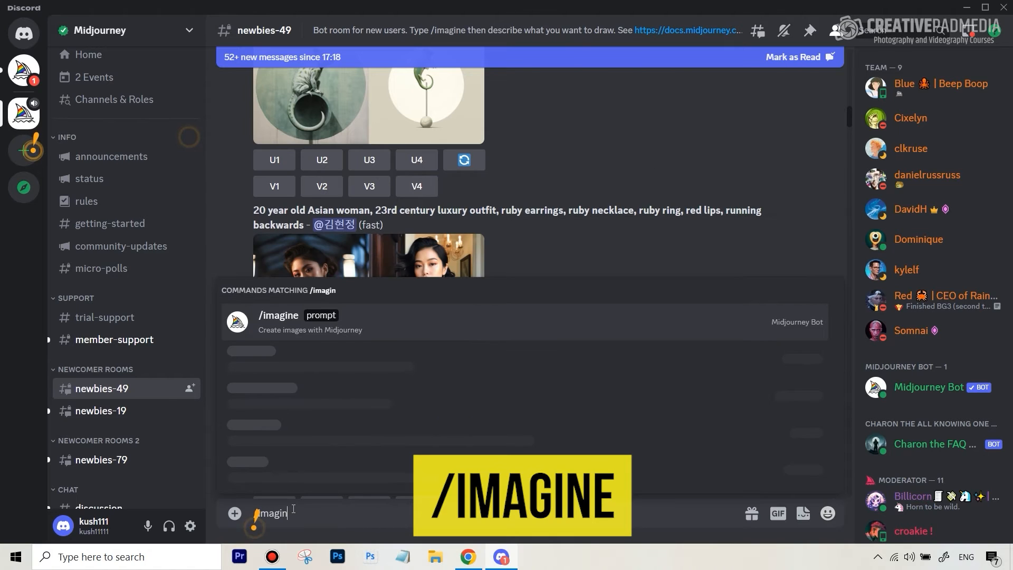
{"action": "type", "text": "e"}
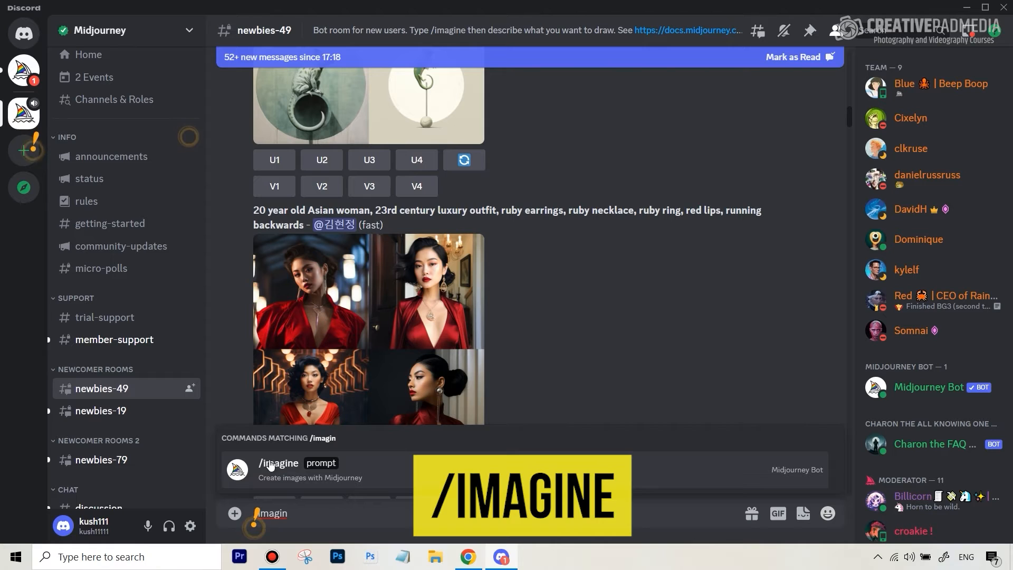
{"action": "left_click", "coordinate": [360, 477]}
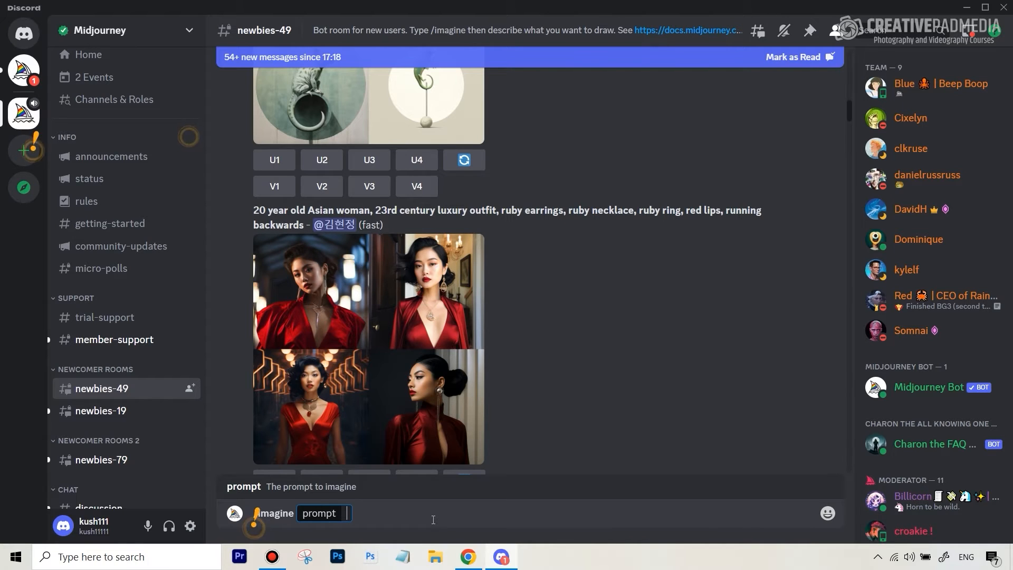
{"action": "type", "text": "a "}
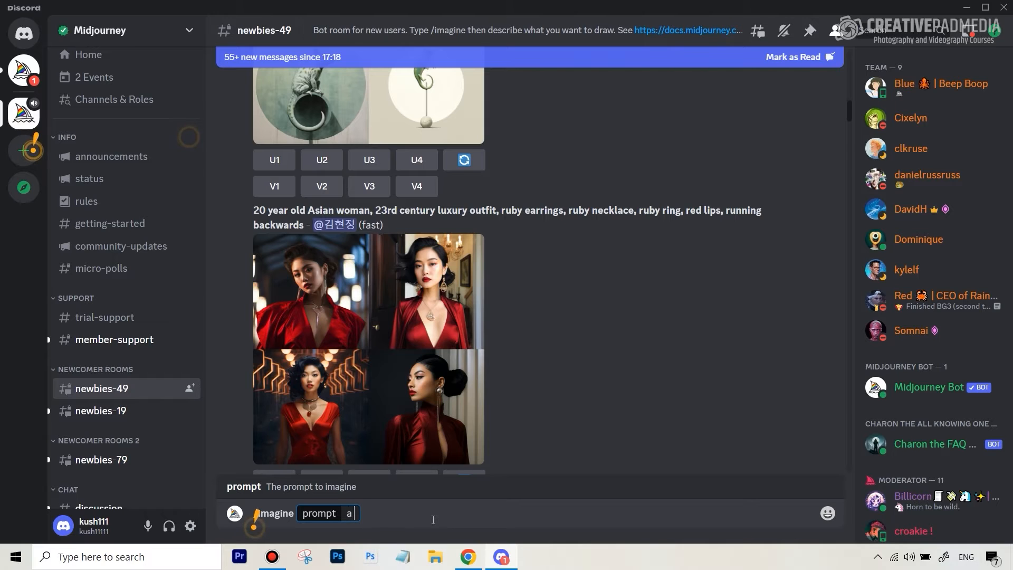
{"action": "type", "text": "tropical beach"}
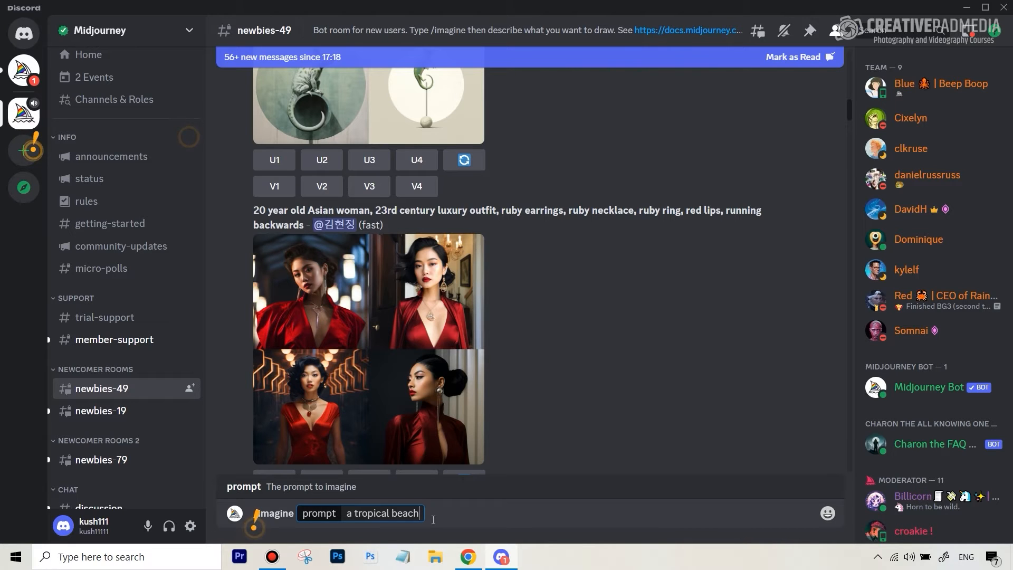
{"action": "key", "text": "Return"}
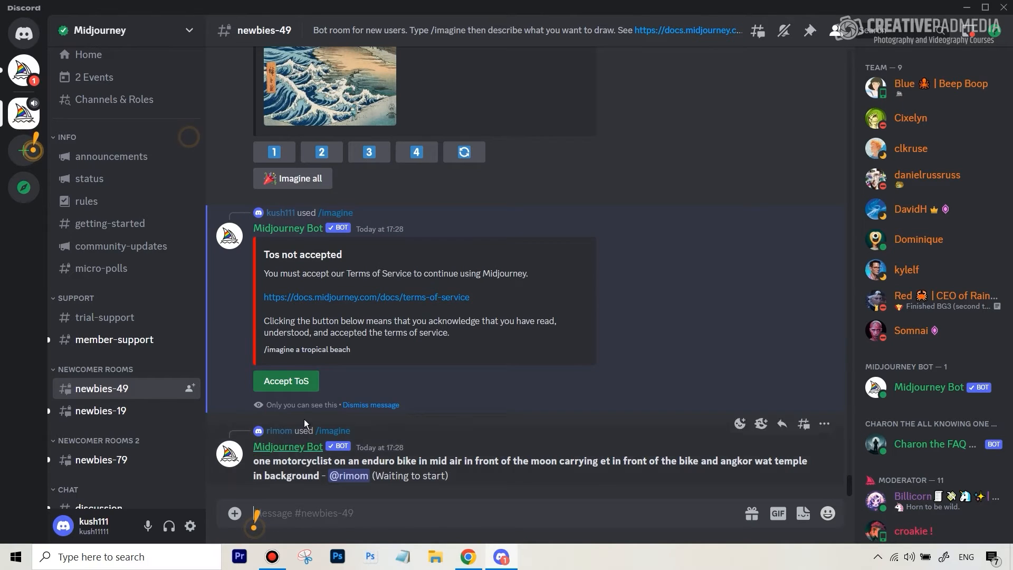
Accept the Midjourney Terms of Service and submit the /imagine prompt "a tropical beach" again.
{"action": "left_click", "coordinate": [295, 390]}
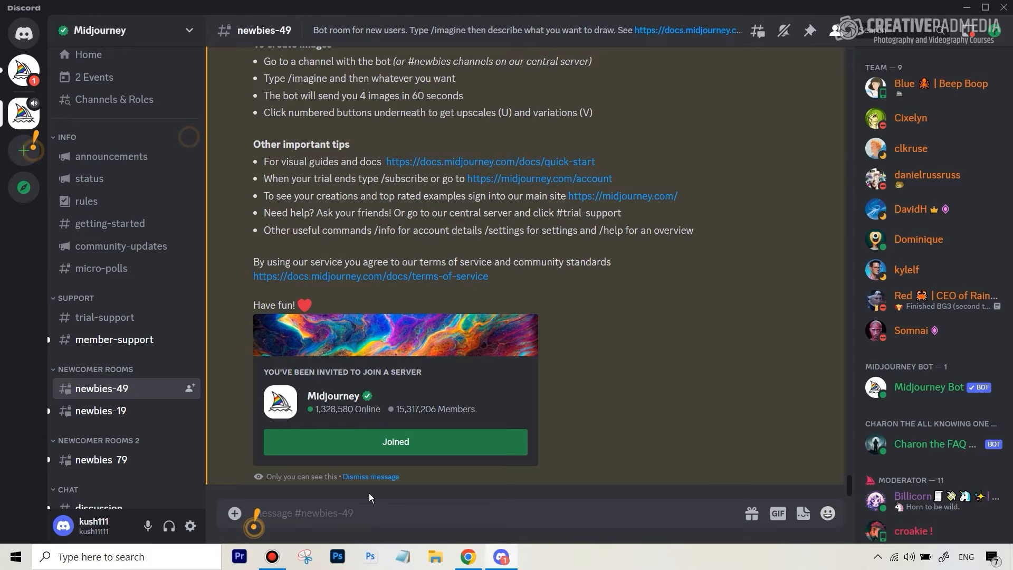
{"action": "type", "text": "/im"}
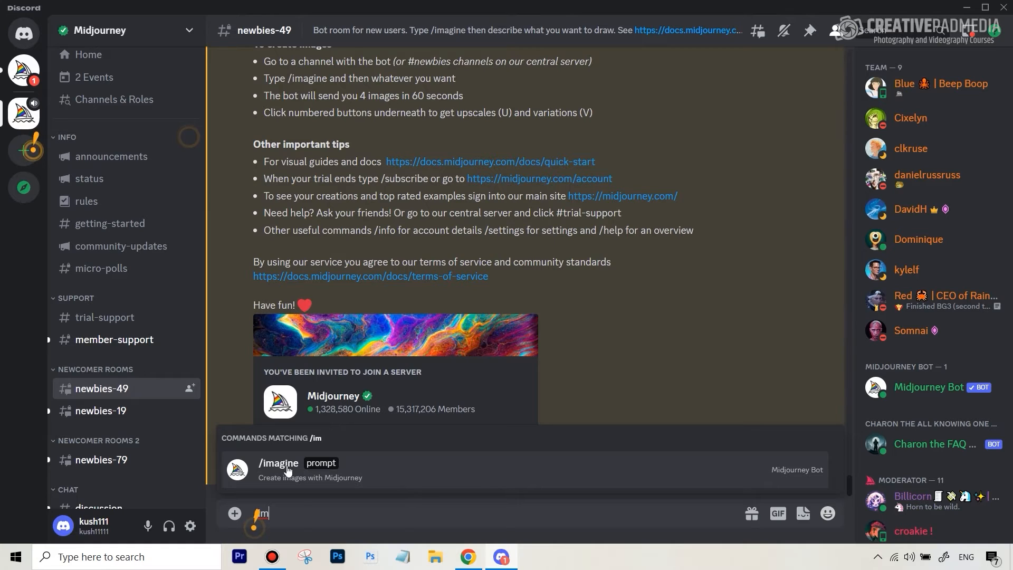
{"action": "left_click", "coordinate": [289, 465]}
{"action": "type", "text": "a tropical beac"}
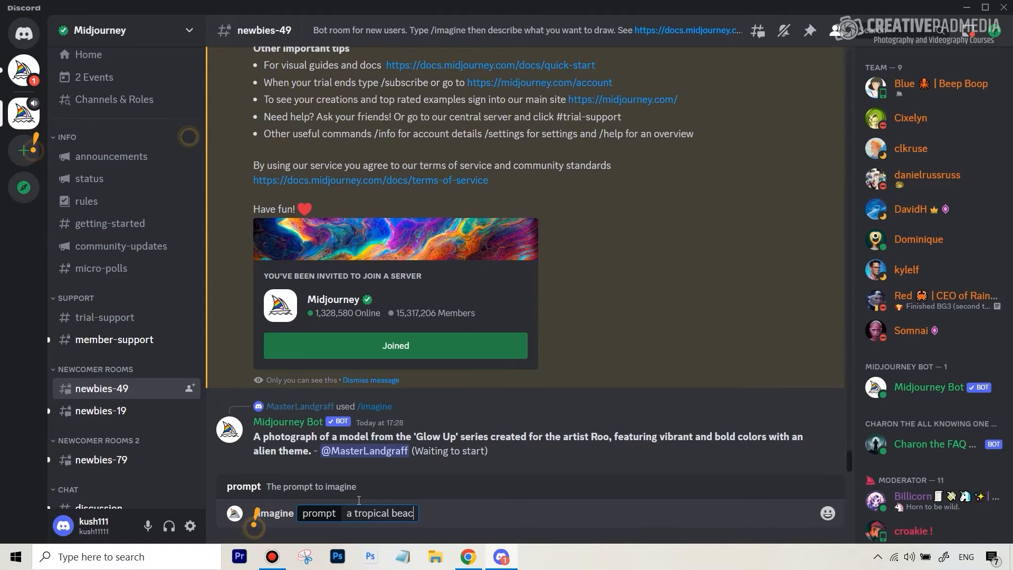
{"action": "type", "text": "h"}
{"action": "key", "text": "Return"}
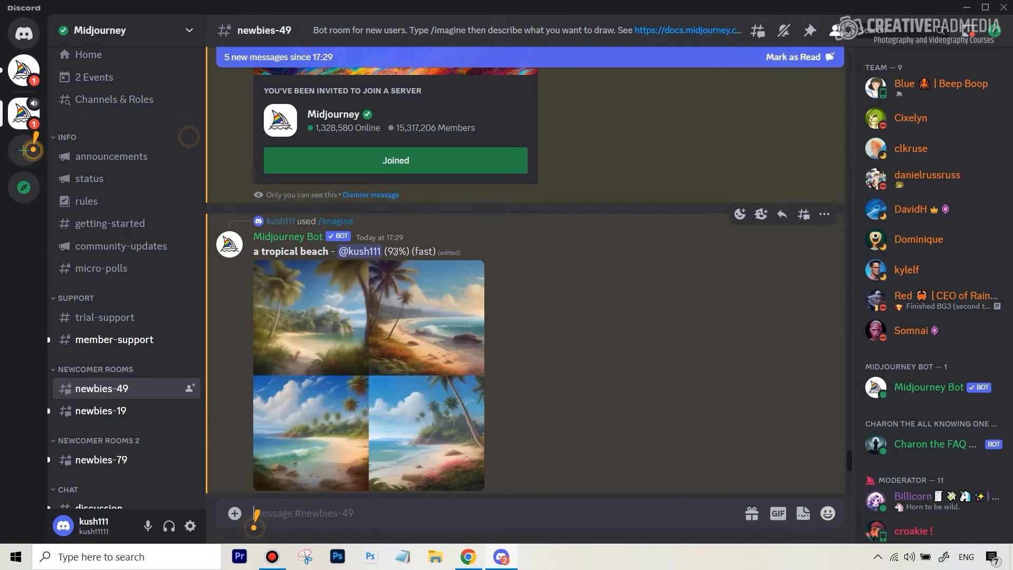
Find the finished tropical beach image grid in the channel, enlarge it and open it in the browser.
{"action": "scroll", "coordinate": [445, 264], "scroll_direction": "up", "scroll_amount": 5}
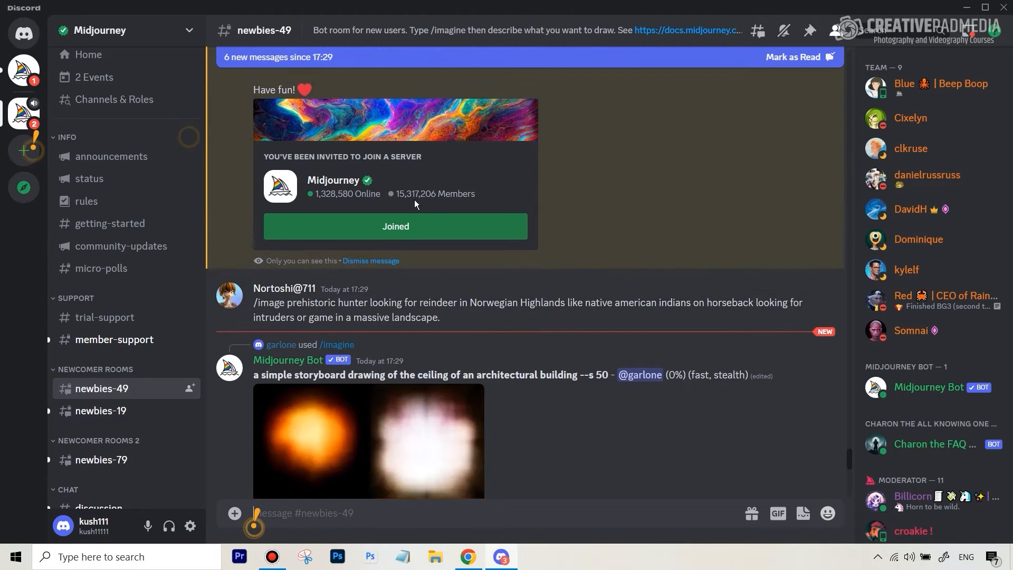
{"action": "scroll", "coordinate": [481, 257], "scroll_direction": "up", "scroll_amount": 4}
{"action": "scroll", "coordinate": [481, 257], "scroll_direction": "down", "scroll_amount": 10}
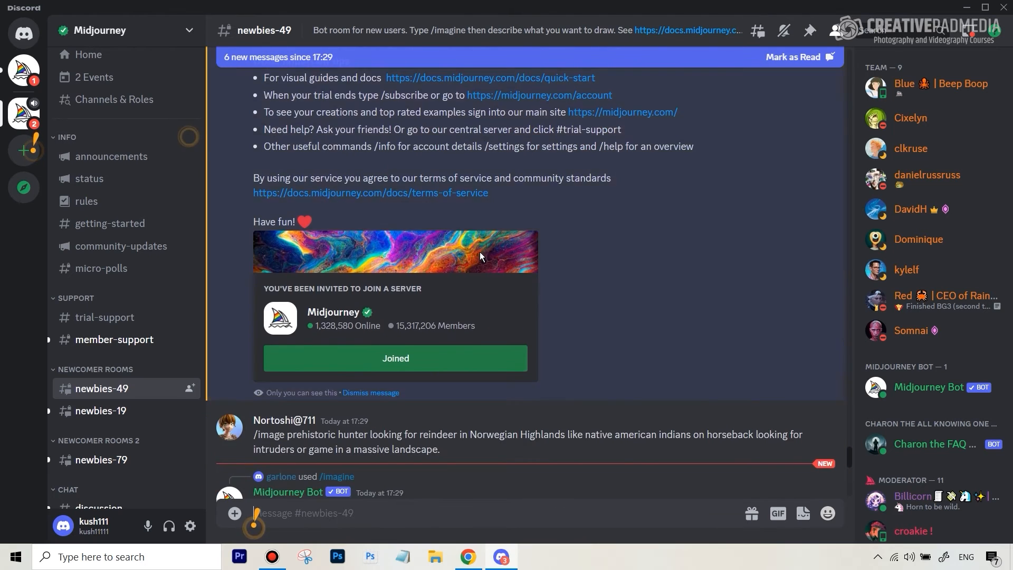
{"action": "scroll", "coordinate": [480, 257], "scroll_direction": "down", "scroll_amount": 15}
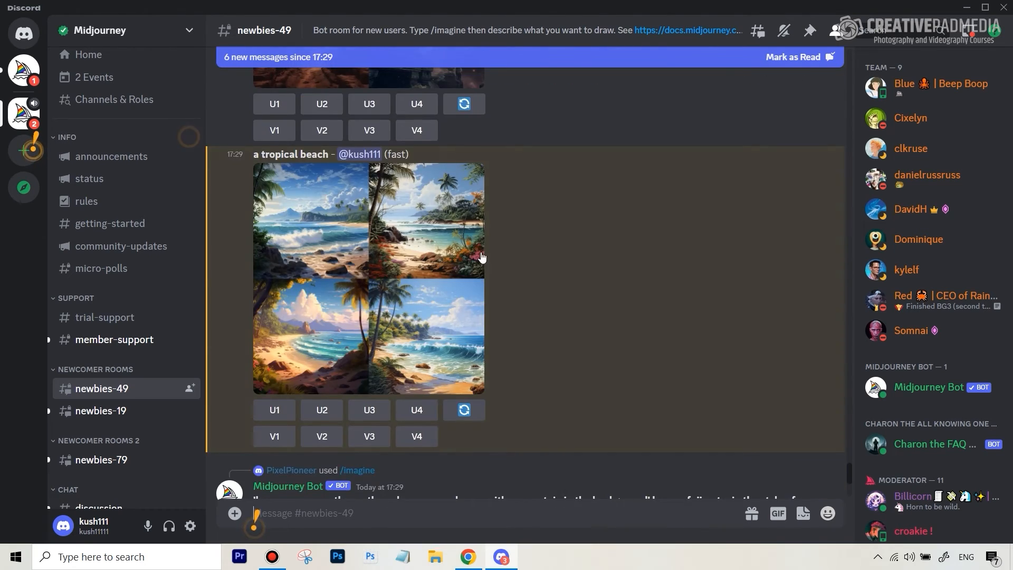
{"action": "scroll", "coordinate": [565, 277], "scroll_direction": "up", "scroll_amount": 3}
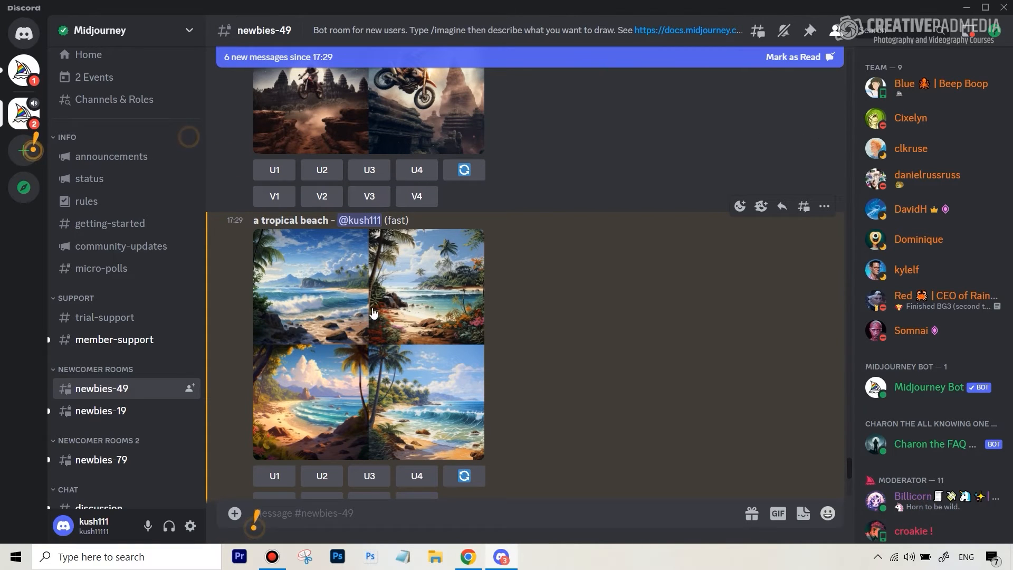
{"action": "left_click", "coordinate": [347, 300]}
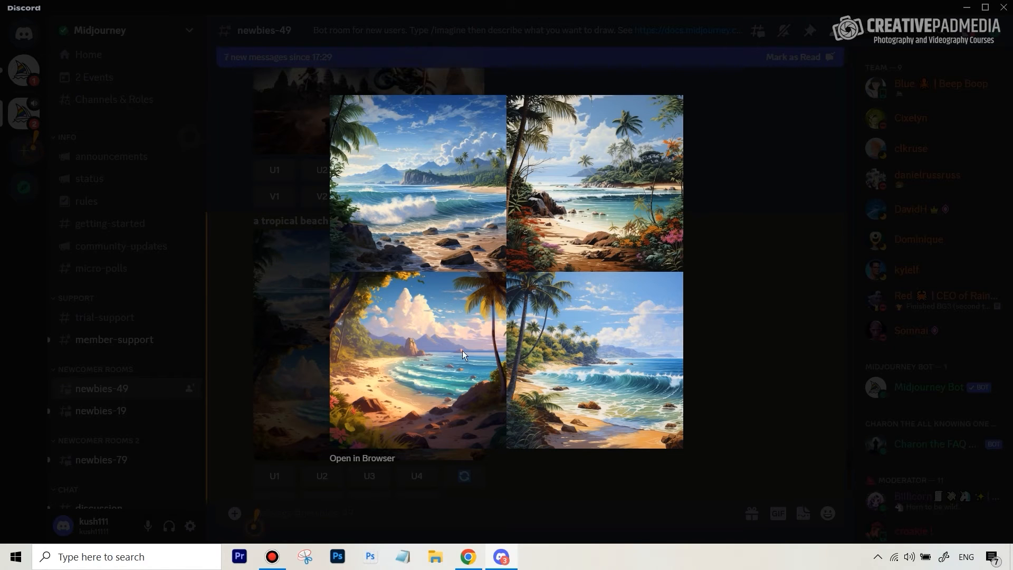
{"action": "left_click", "coordinate": [357, 460]}
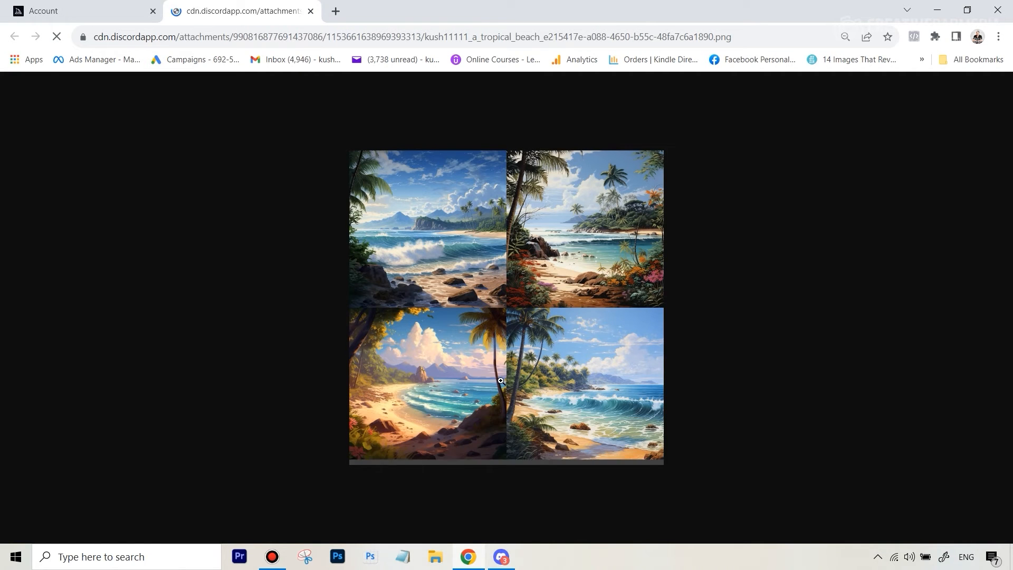
Zoom the tropical beach grid to full size and examine all four image variations.
{"action": "left_click", "coordinate": [489, 349]}
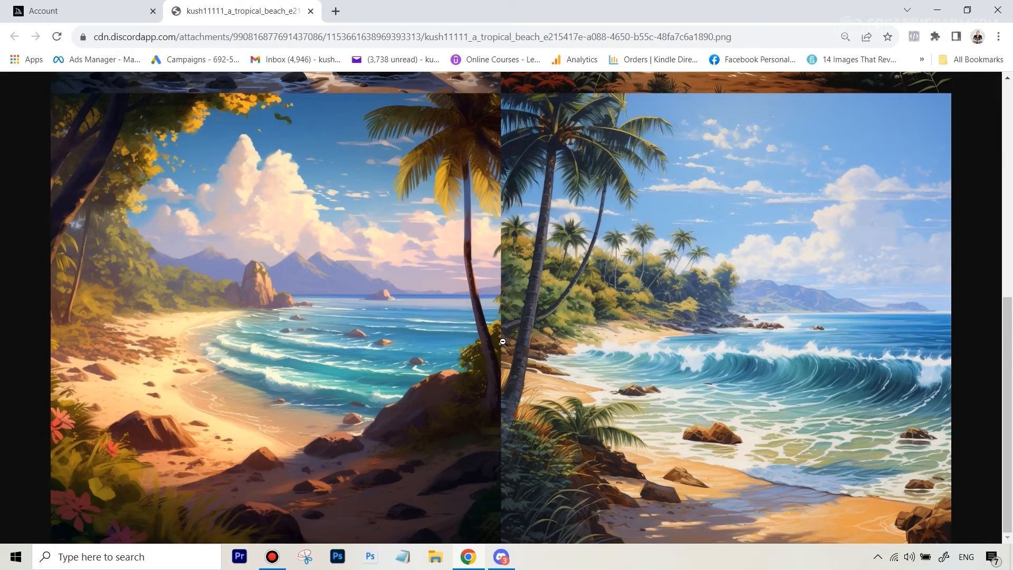
{"action": "scroll", "coordinate": [502, 341], "scroll_direction": "up", "scroll_amount": 8}
{"action": "scroll", "coordinate": [536, 268], "scroll_direction": "down", "scroll_amount": 4}
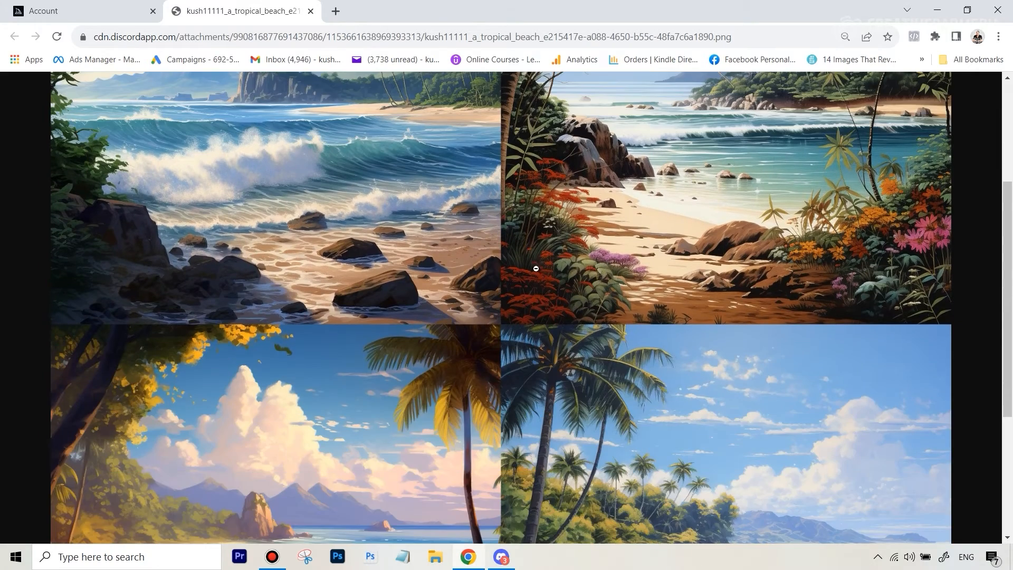
{"action": "scroll", "coordinate": [650, 246], "scroll_direction": "up", "scroll_amount": 4}
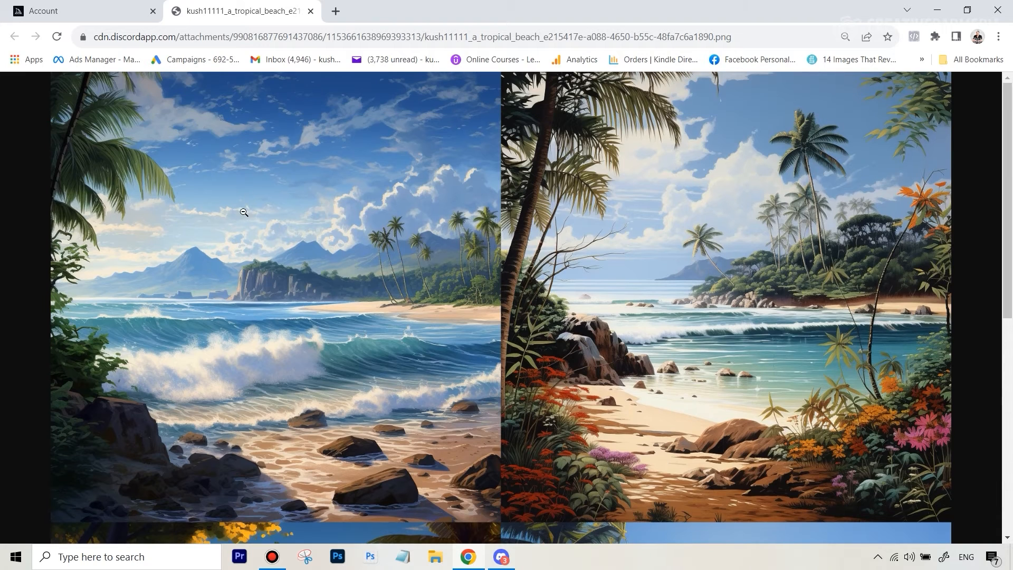
{"action": "scroll", "coordinate": [689, 307], "scroll_direction": "down", "scroll_amount": 6}
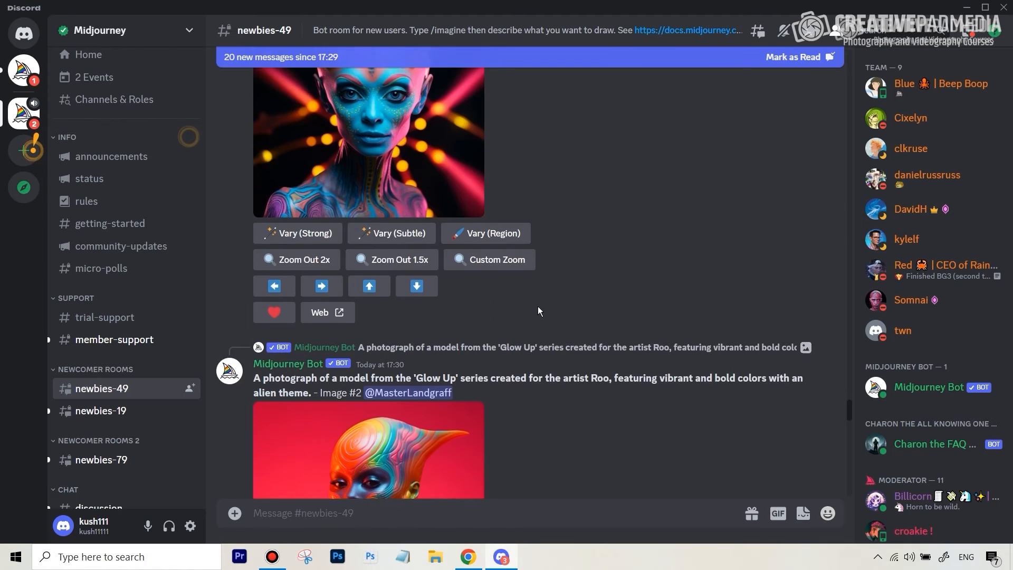
Examine the prompts, image grids and upscaled results of other members down to the newest newbies-49 message.
{"action": "scroll", "coordinate": [397, 299], "scroll_direction": "down", "scroll_amount": 3}
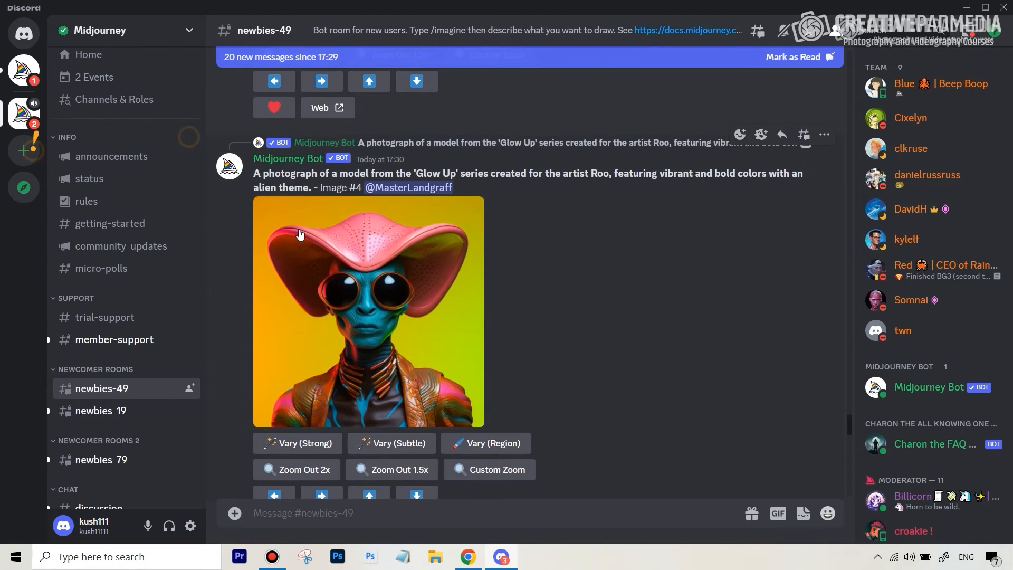
{"action": "scroll", "coordinate": [395, 166], "scroll_direction": "down", "scroll_amount": 6}
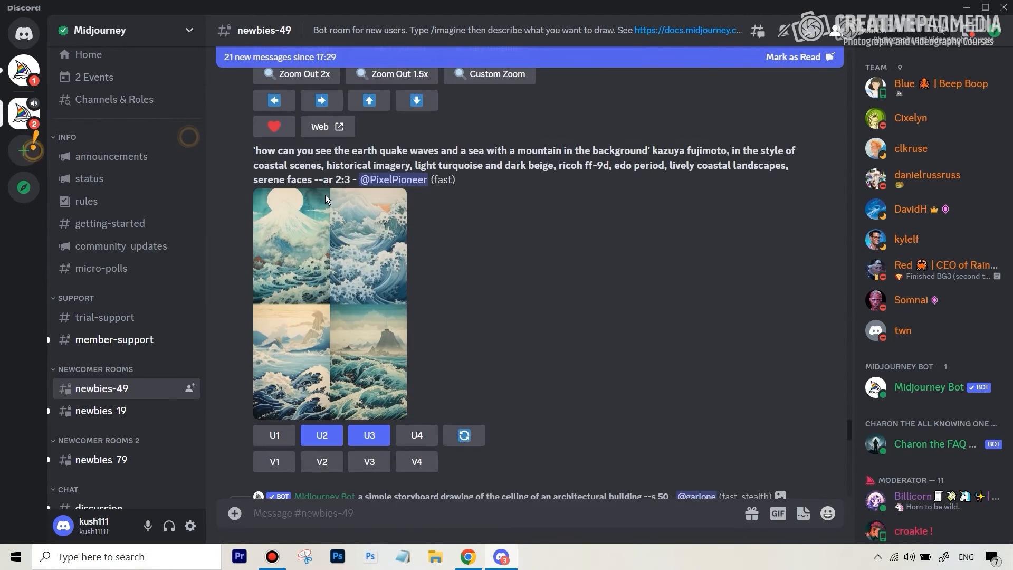
{"action": "scroll", "coordinate": [495, 293], "scroll_direction": "down", "scroll_amount": 10}
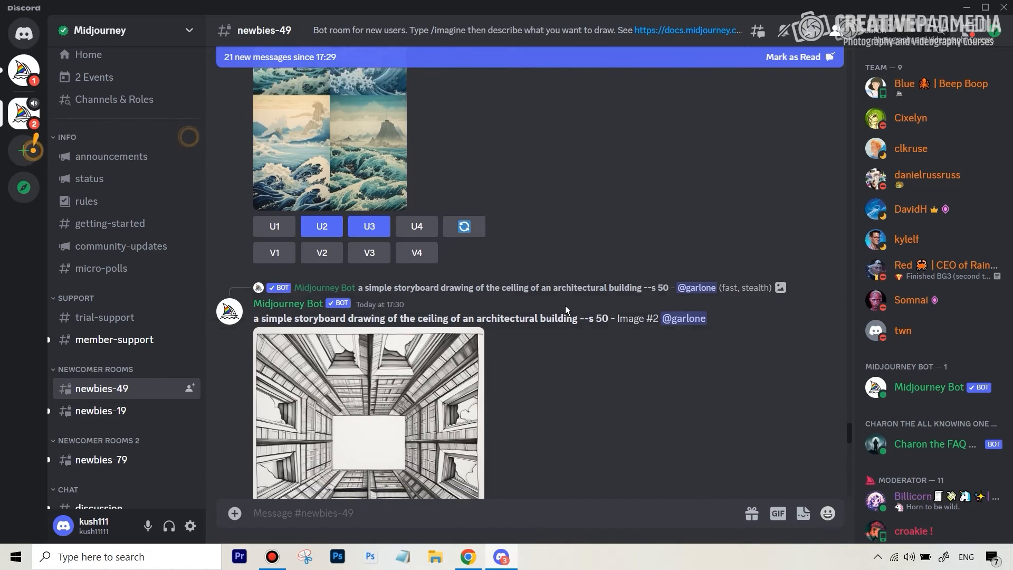
{"action": "scroll", "coordinate": [571, 312], "scroll_direction": "down", "scroll_amount": 3}
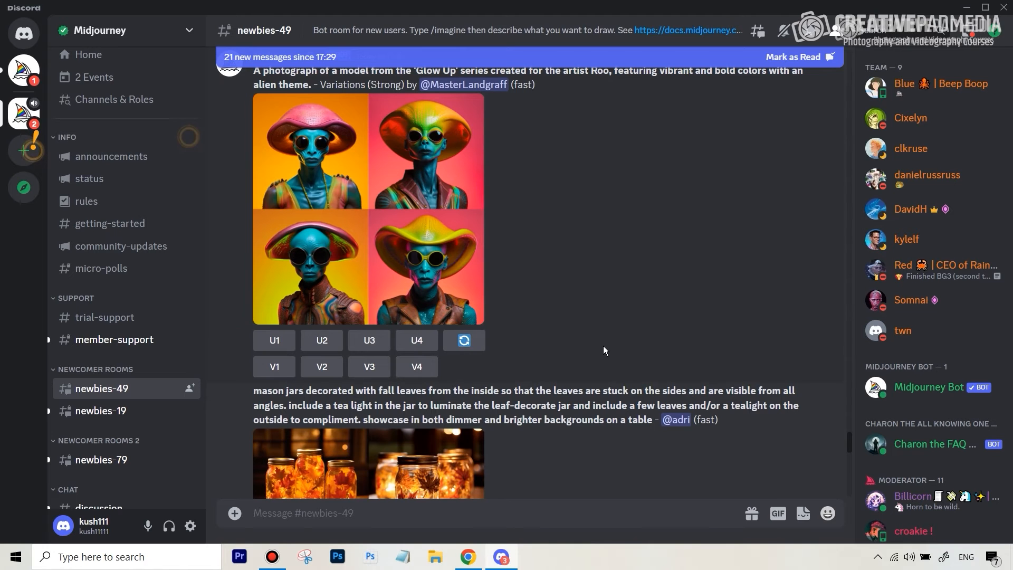
{"action": "scroll", "coordinate": [609, 340], "scroll_direction": "down", "scroll_amount": 6}
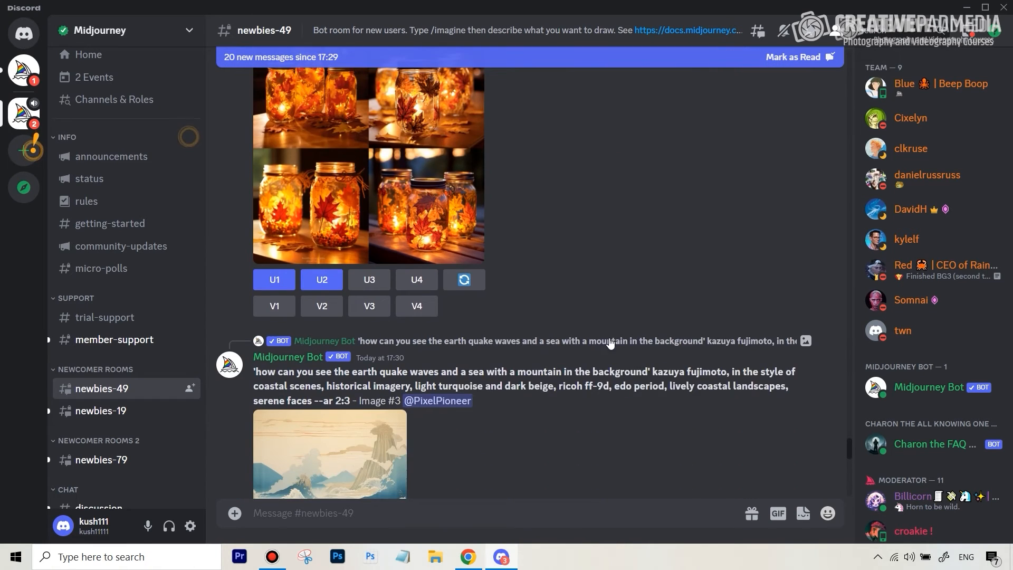
{"action": "scroll", "coordinate": [610, 342], "scroll_direction": "down", "scroll_amount": 20}
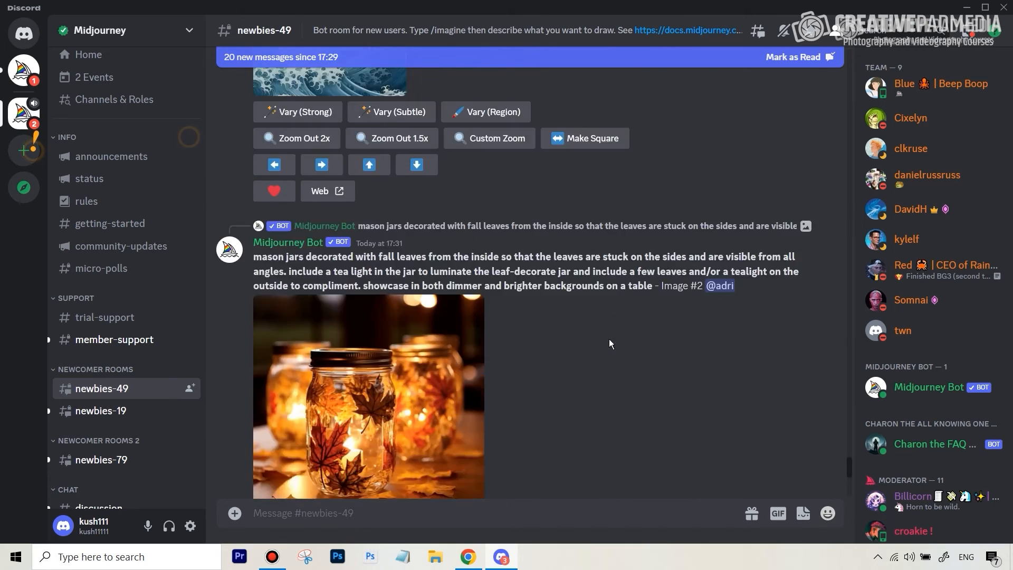
{"action": "scroll", "coordinate": [609, 340], "scroll_direction": "down", "scroll_amount": 10}
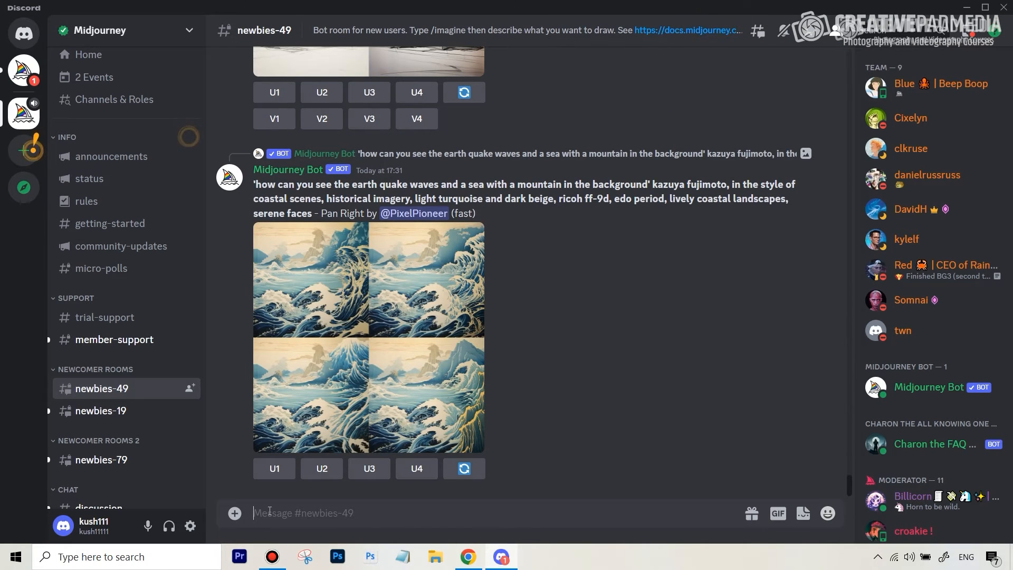
Start an /imagine command in newbies-49 with the prompt "a rabbit is teaching a class of monkeys".
{"action": "type", "text": "/im"}
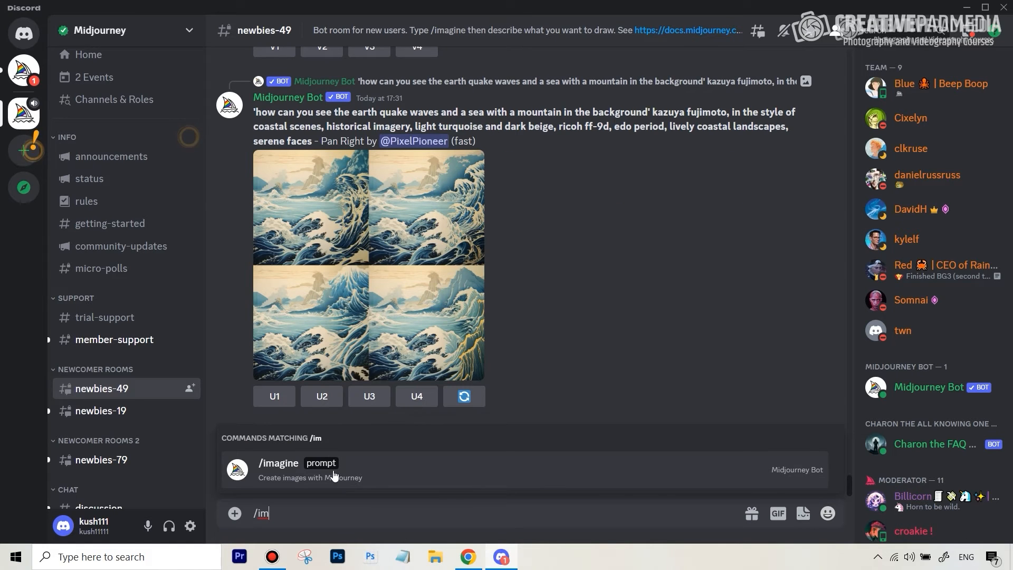
{"action": "left_click", "coordinate": [335, 475]}
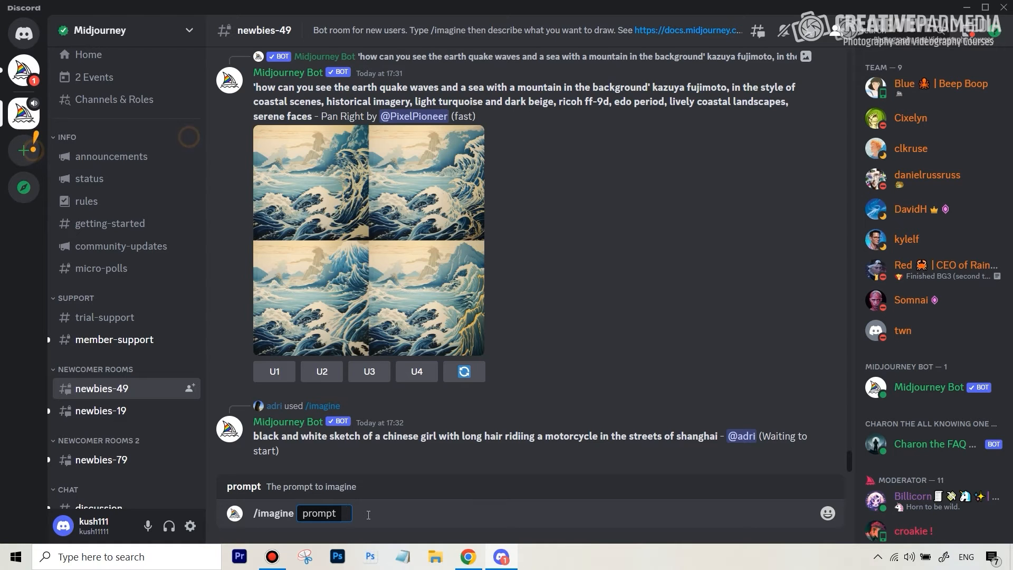
{"action": "type", "text": "a rab"}
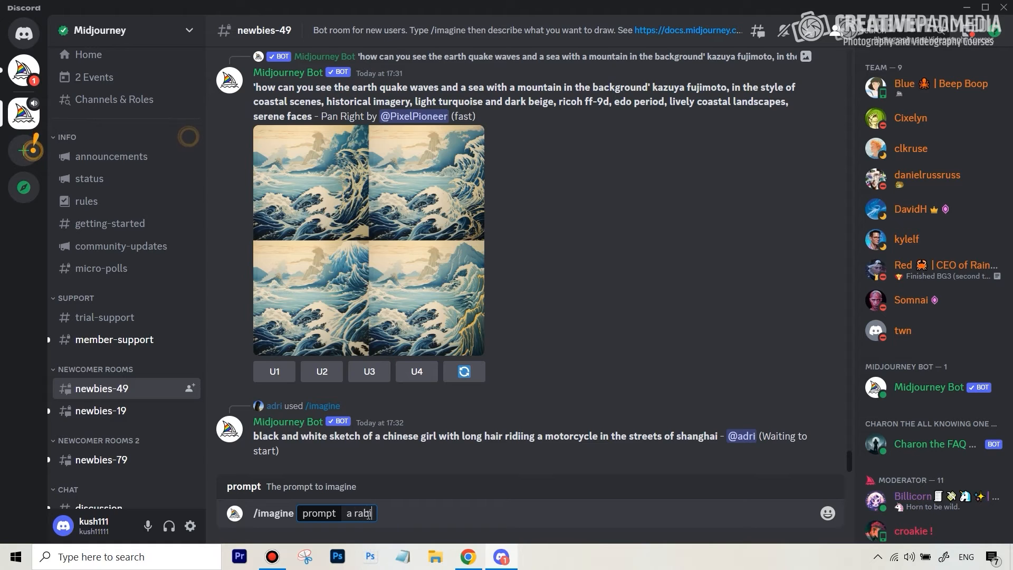
{"action": "type", "text": "bit"}
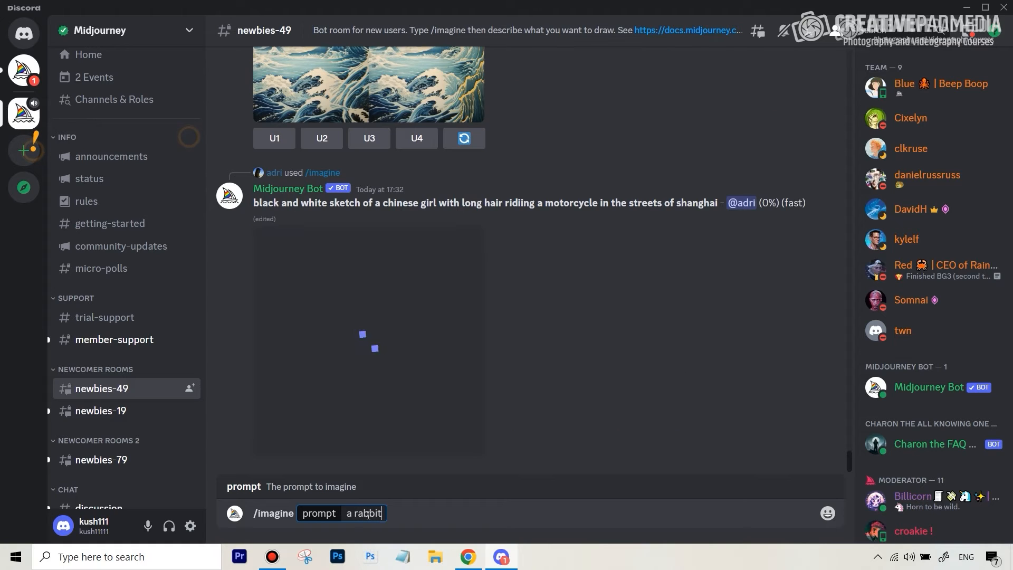
{"action": "type", "text": " is teachin"}
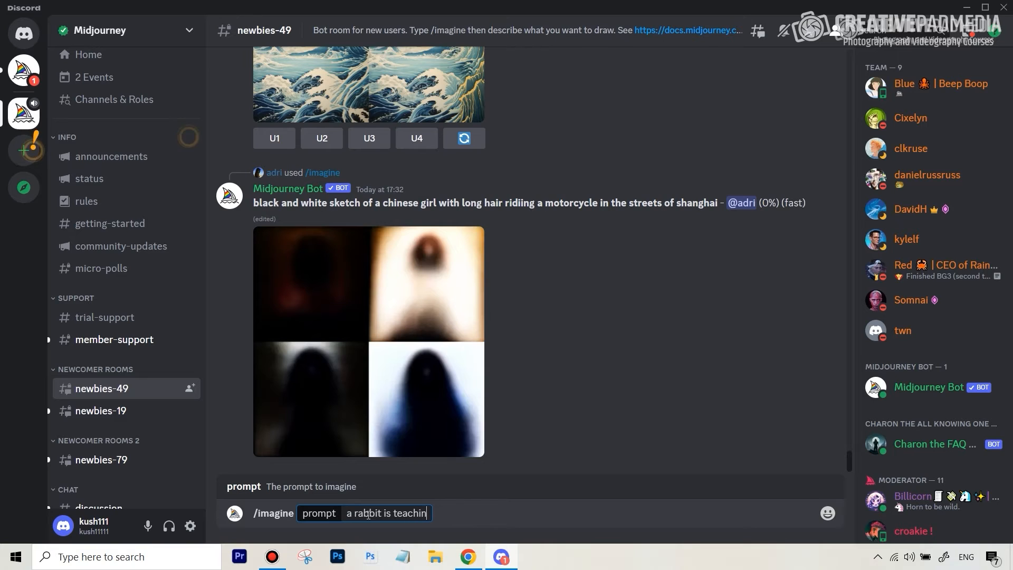
{"action": "type", "text": "g a class"}
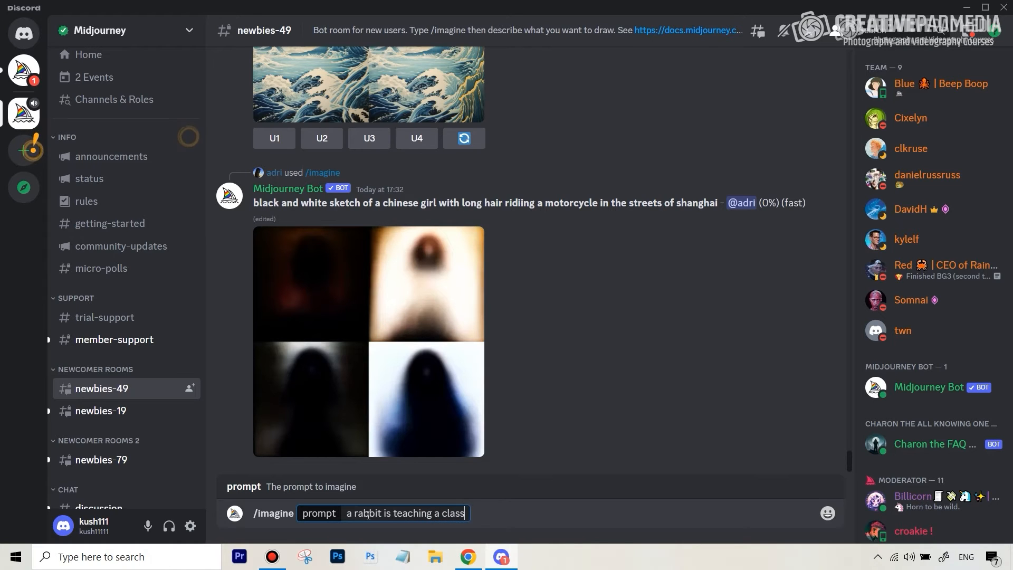
{"action": "type", "text": " of m"}
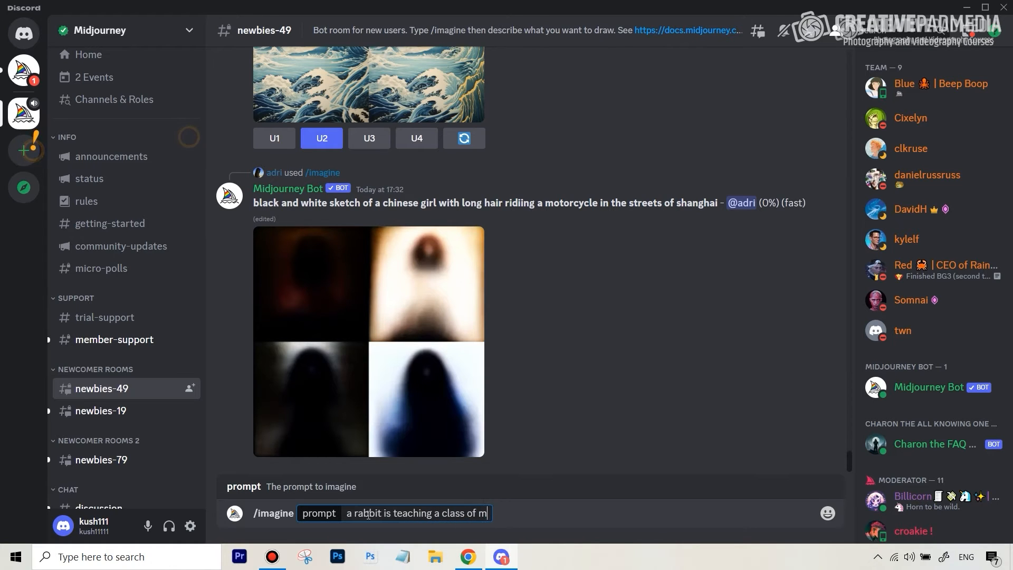
{"action": "type", "text": "onkeys"}
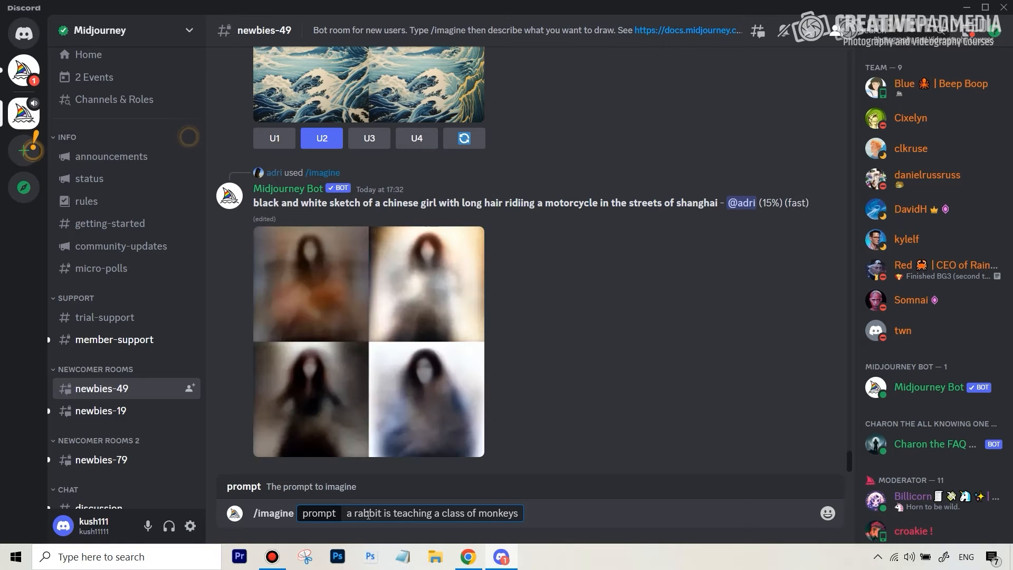
Insert "little" before "monkeys" in the prompt and submit it.
{"action": "left_click", "coordinate": [477, 514]}
{"action": "type", "text": "little"}
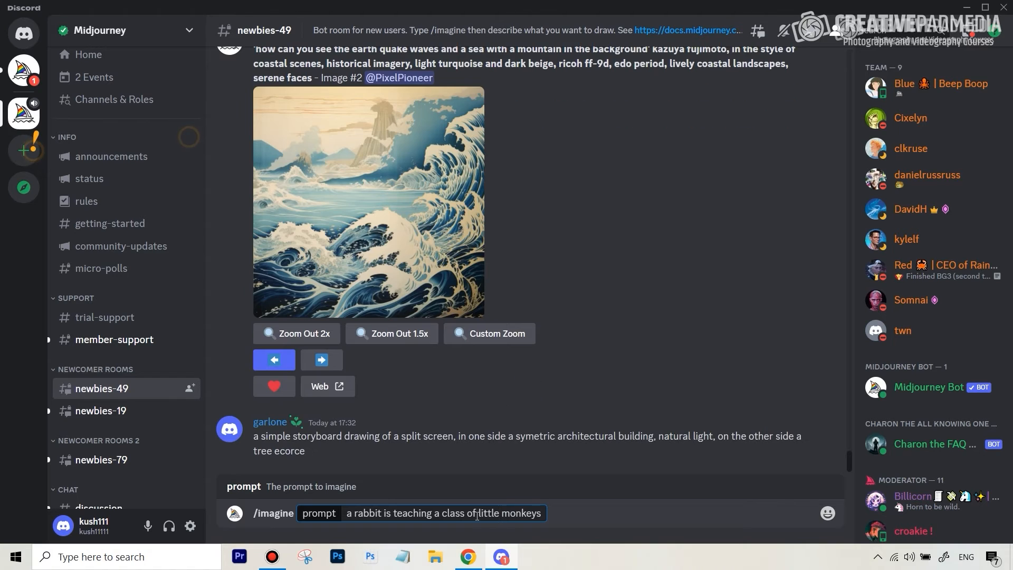
{"action": "left_click", "coordinate": [632, 514]}
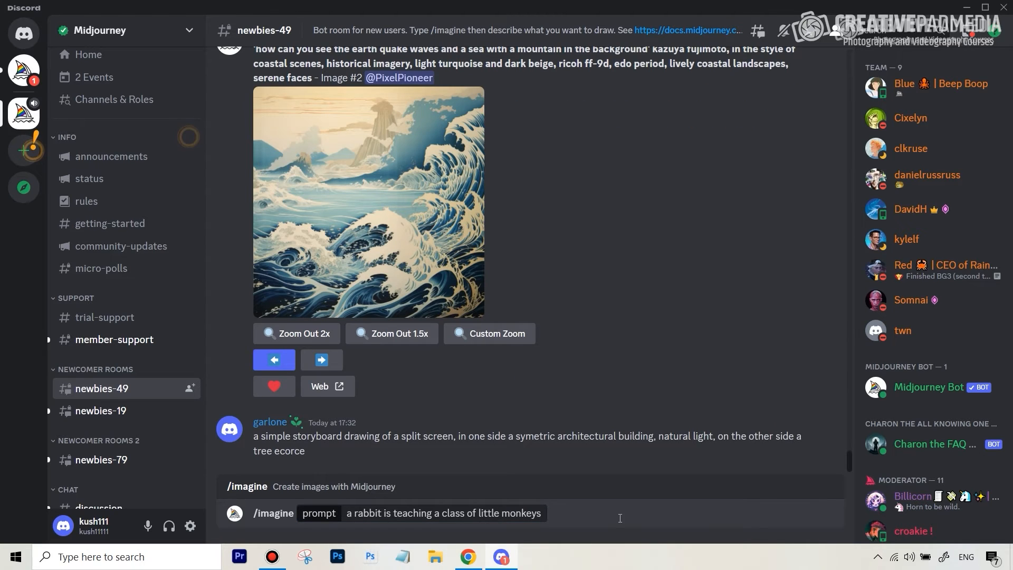
{"action": "key", "text": "Return"}
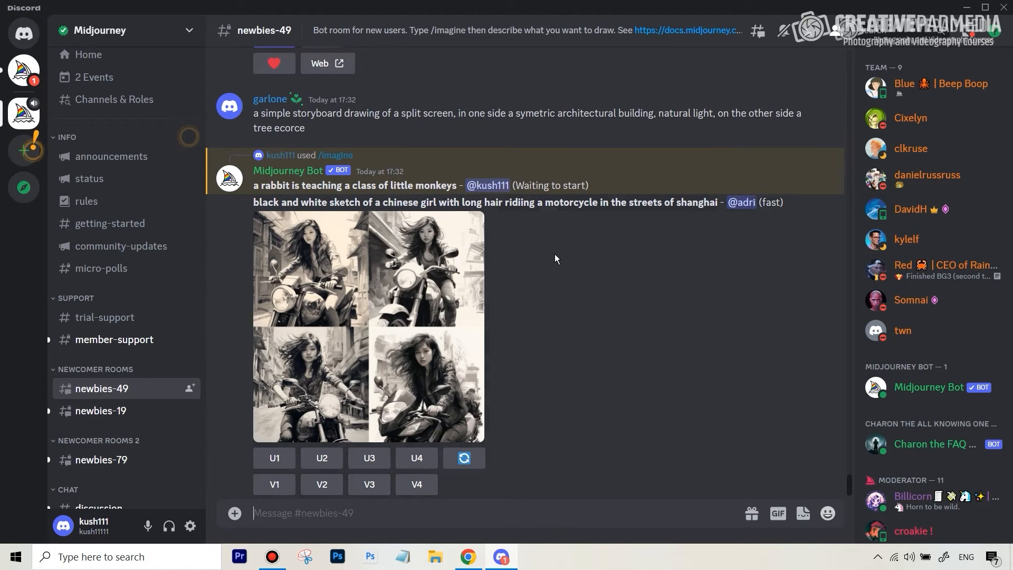
Find the finished rabbit teaching image grid in the channel, enlarge it and open it in the browser.
{"action": "scroll", "coordinate": [556, 254], "scroll_direction": "up", "scroll_amount": 1}
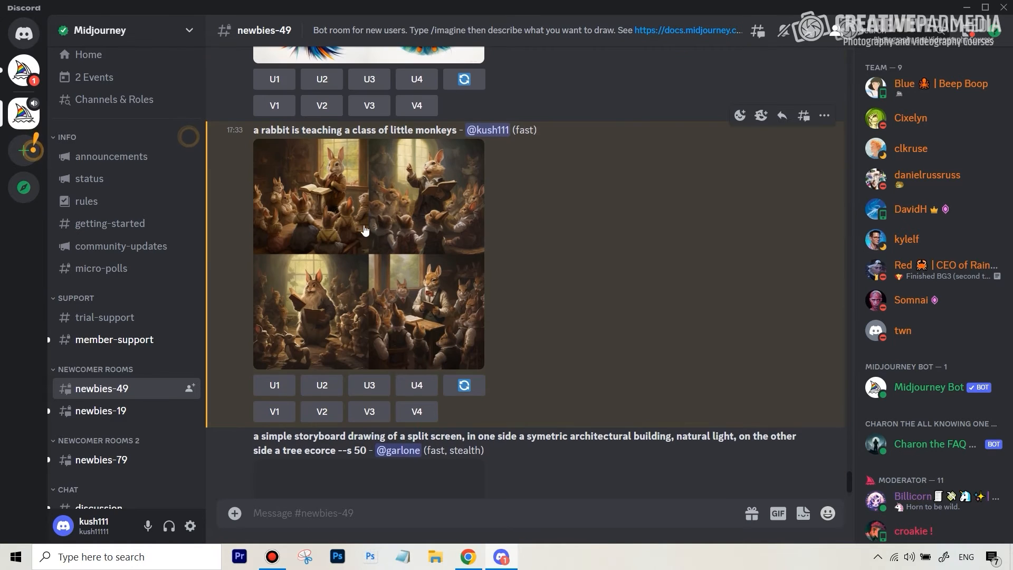
{"action": "left_click", "coordinate": [326, 230]}
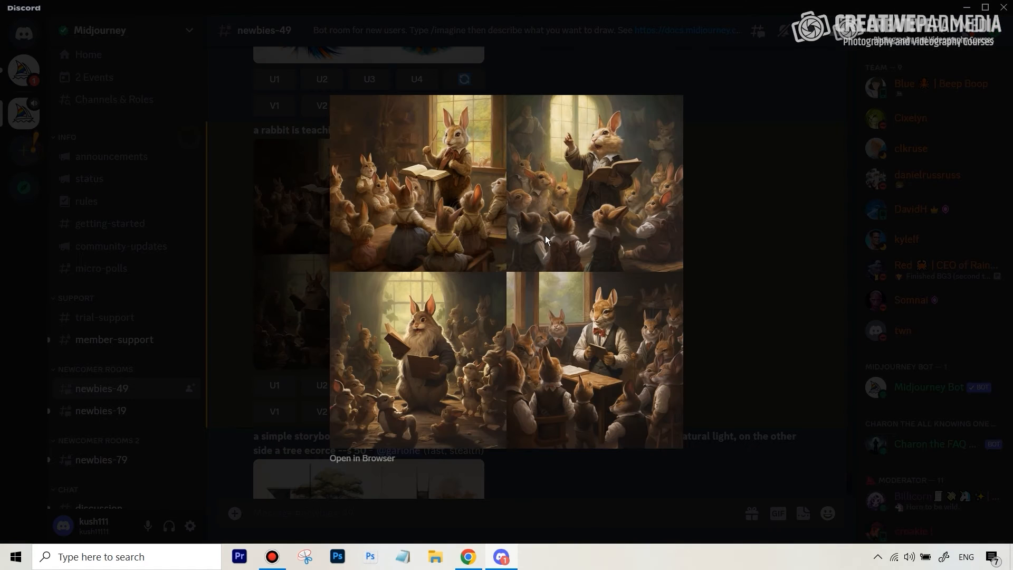
{"action": "left_click", "coordinate": [359, 460]}
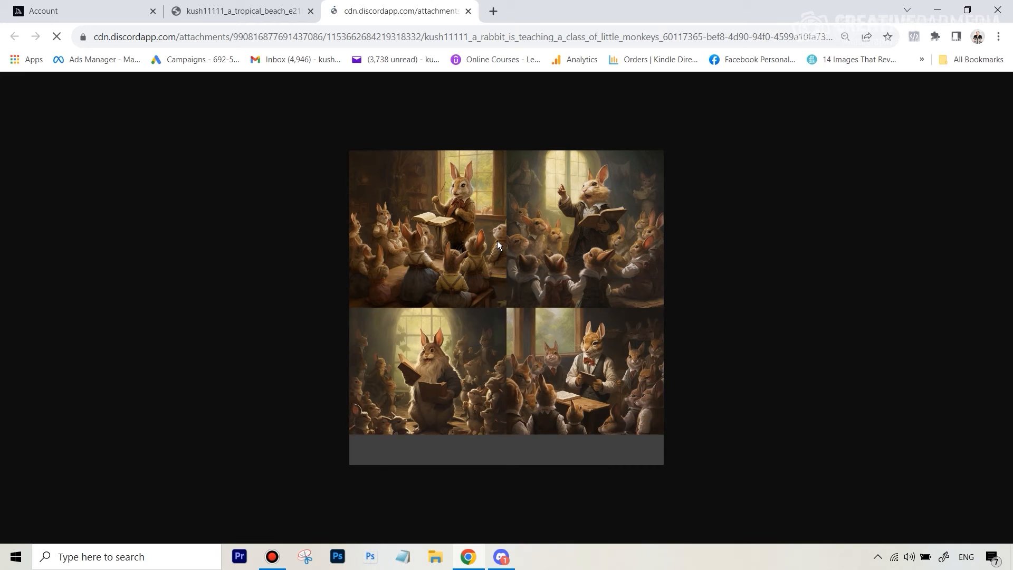
Zoom the rabbit teaching grid to full size and examine all four image variations.
{"action": "left_click", "coordinate": [476, 225]}
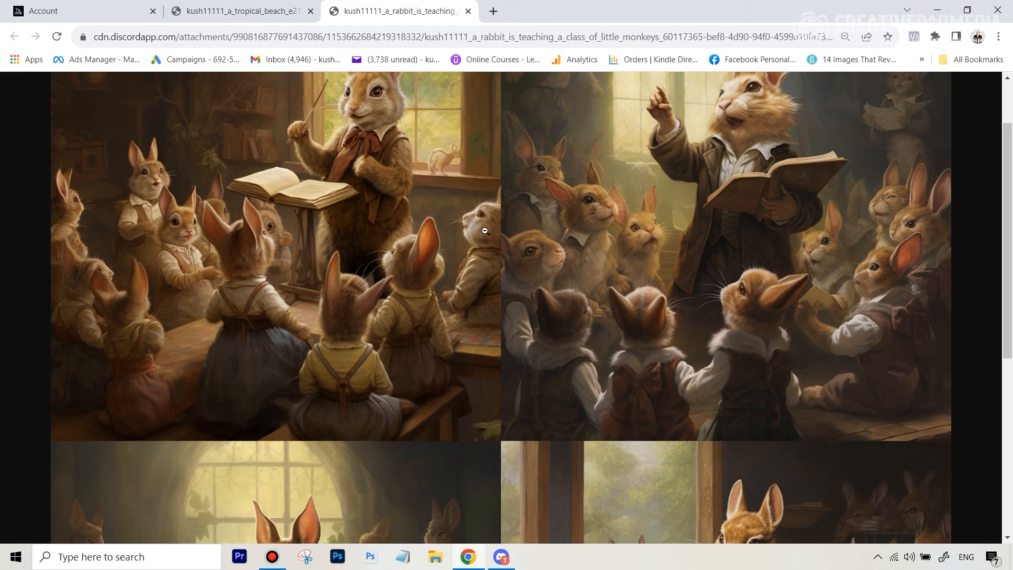
{"action": "scroll", "coordinate": [485, 231], "scroll_direction": "up", "scroll_amount": 2}
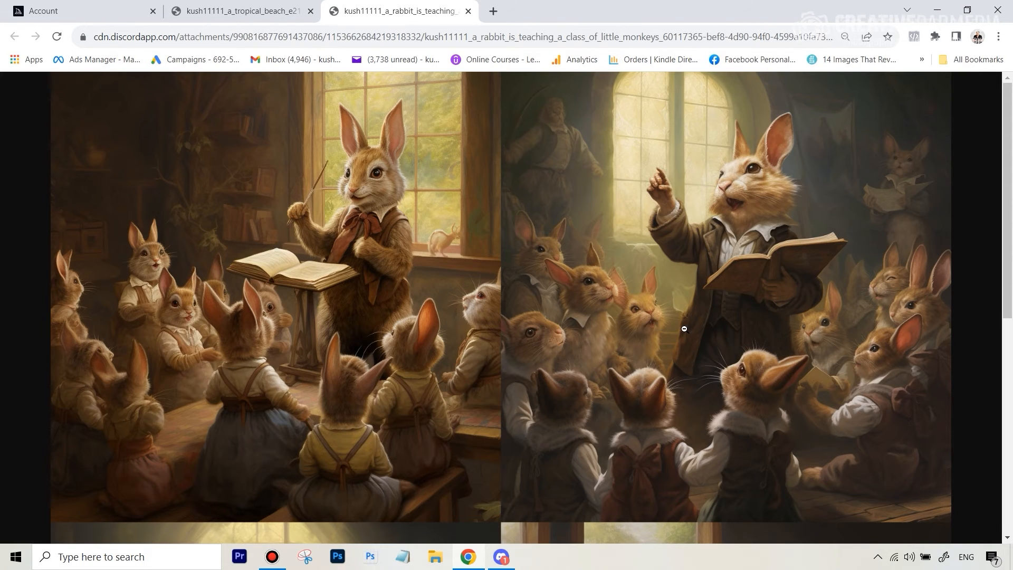
{"action": "scroll", "coordinate": [696, 324], "scroll_direction": "down", "scroll_amount": 3}
{"action": "scroll", "coordinate": [695, 324], "scroll_direction": "up", "scroll_amount": 1}
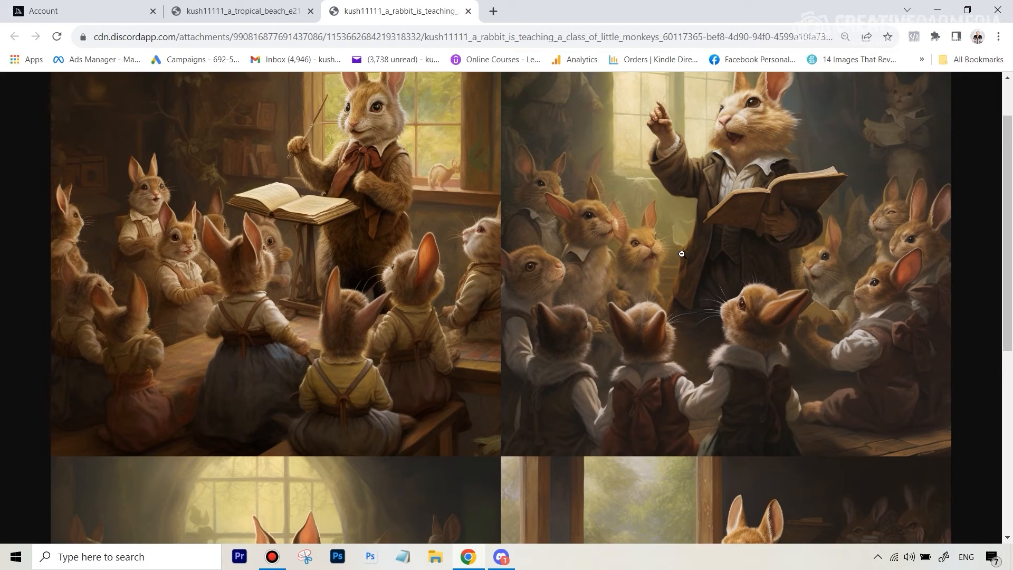
{"action": "scroll", "coordinate": [681, 222], "scroll_direction": "down", "scroll_amount": 3}
{"action": "scroll", "coordinate": [684, 196], "scroll_direction": "down", "scroll_amount": 3}
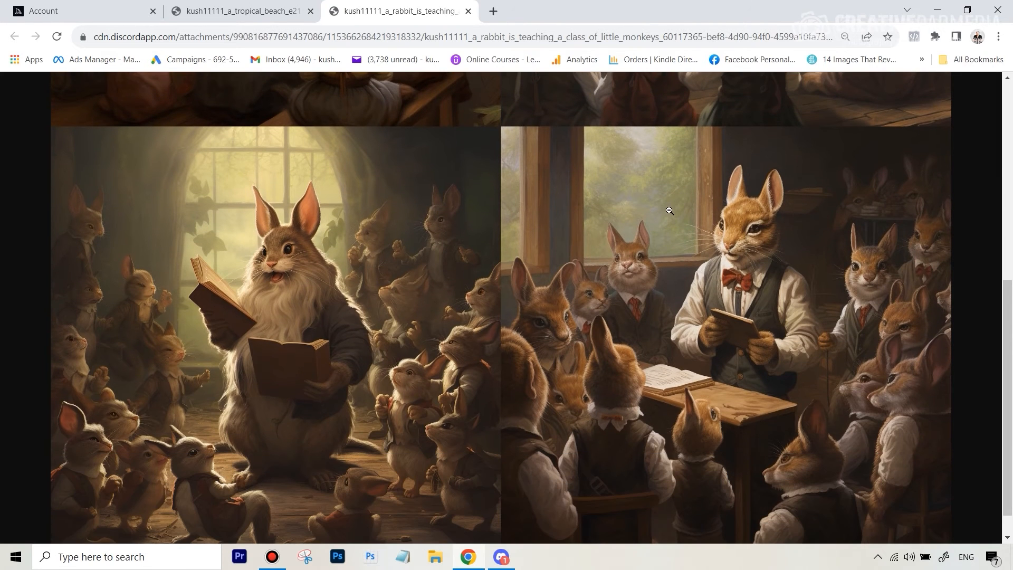
{"action": "scroll", "coordinate": [668, 211], "scroll_direction": "down", "scroll_amount": 1}
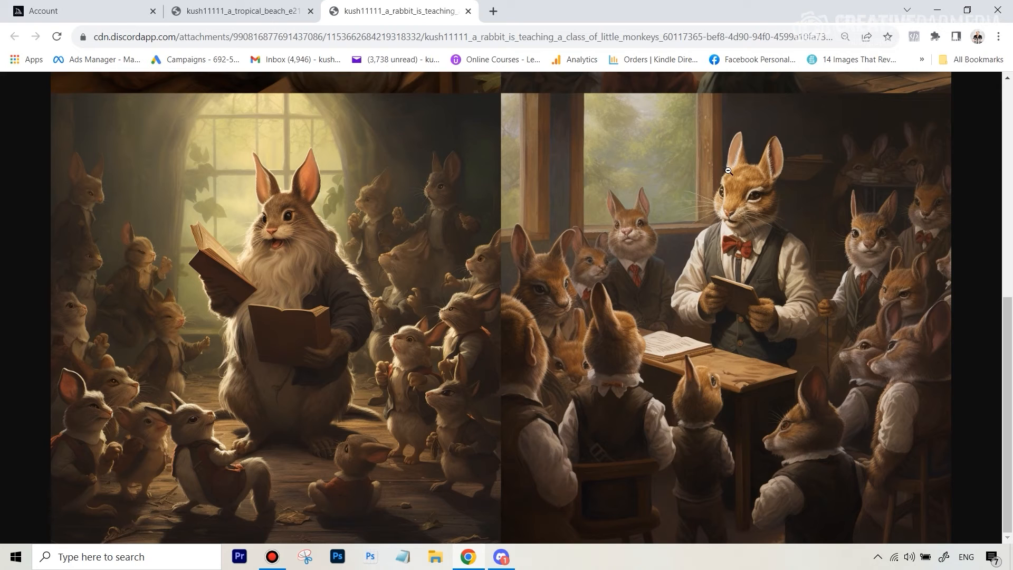
{"action": "scroll", "coordinate": [294, 378], "scroll_direction": "up", "scroll_amount": 3}
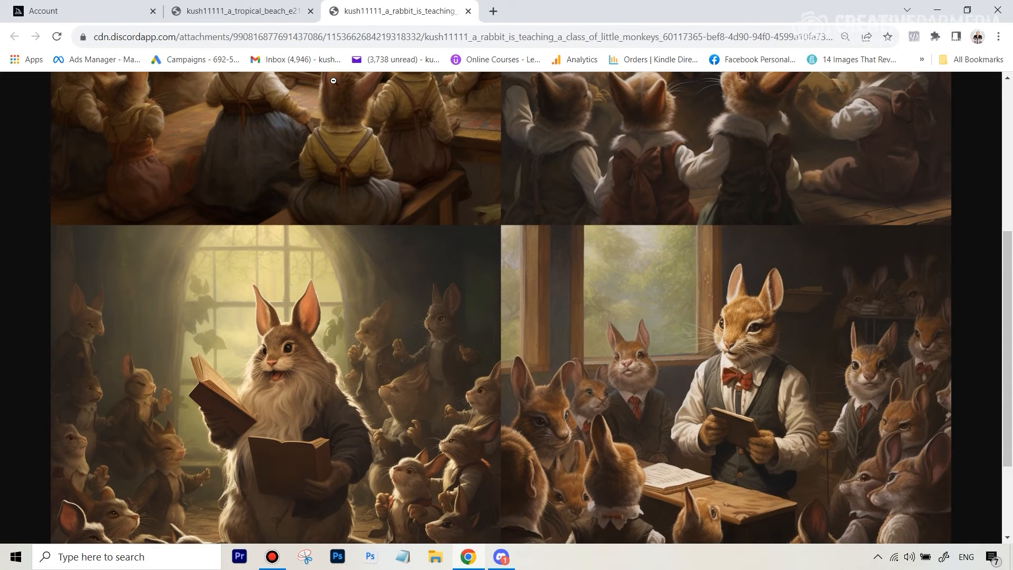
Switch back to Discord, close the enlarged grid and upscale the first rabbit image.
{"action": "left_click", "coordinate": [510, 565]}
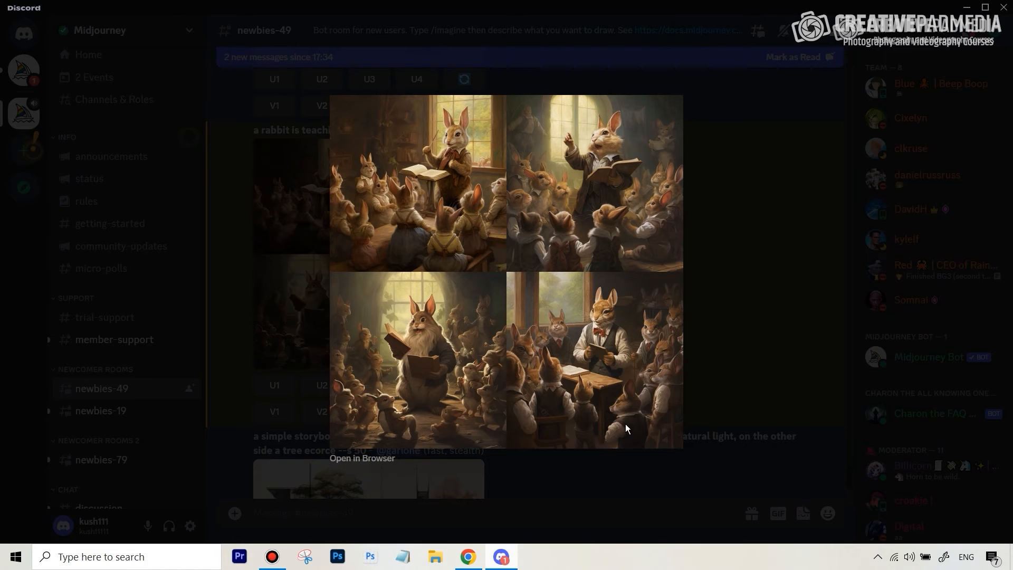
{"action": "left_click", "coordinate": [754, 396]}
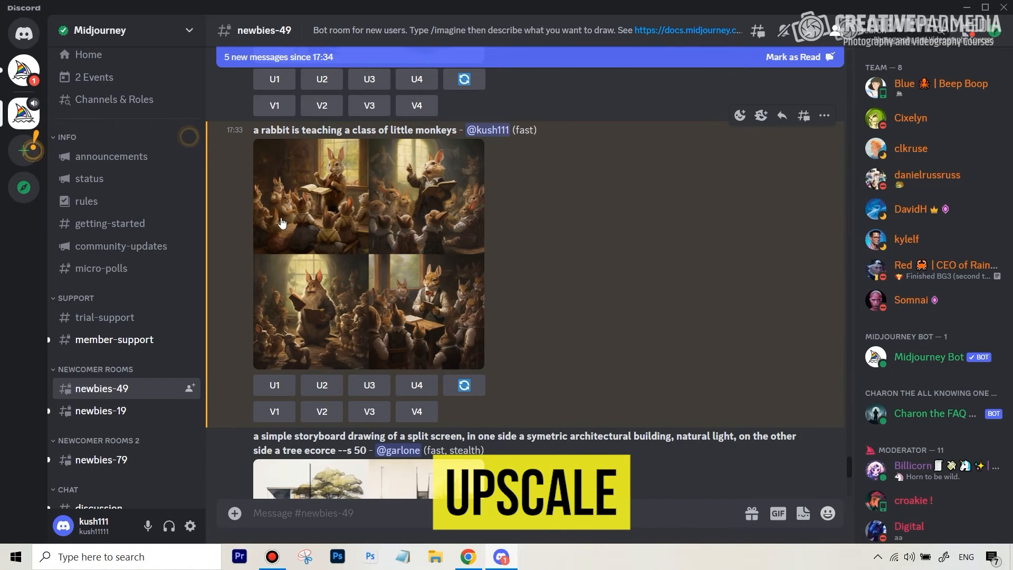
{"action": "left_click", "coordinate": [275, 390]}
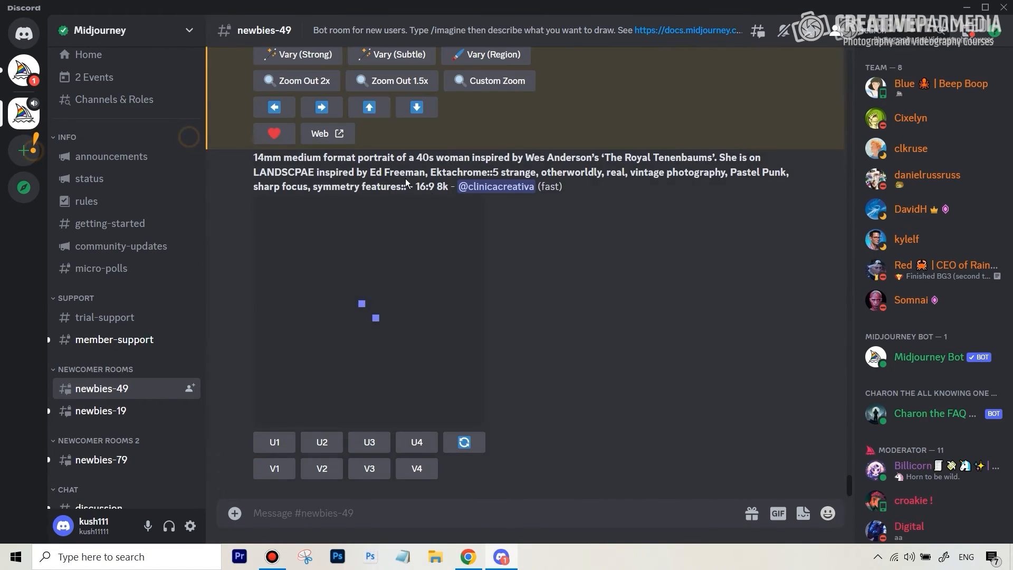
Find the upscaled rabbit image in the channel, enlarge it and open it in the browser.
{"action": "scroll", "coordinate": [481, 245], "scroll_direction": "up", "scroll_amount": 6}
{"action": "scroll", "coordinate": [473, 243], "scroll_direction": "up", "scroll_amount": 1}
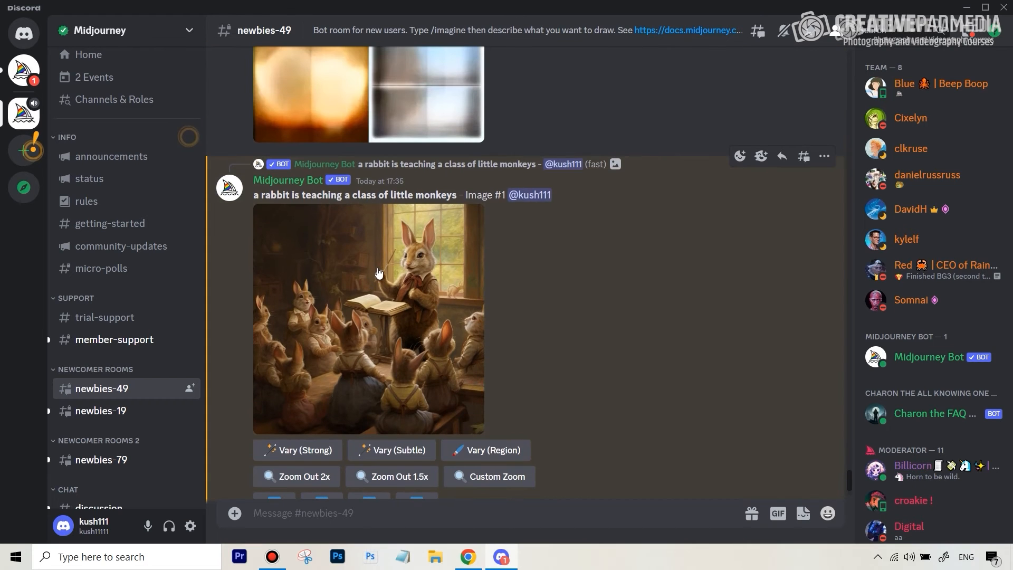
{"action": "left_click", "coordinate": [380, 270]}
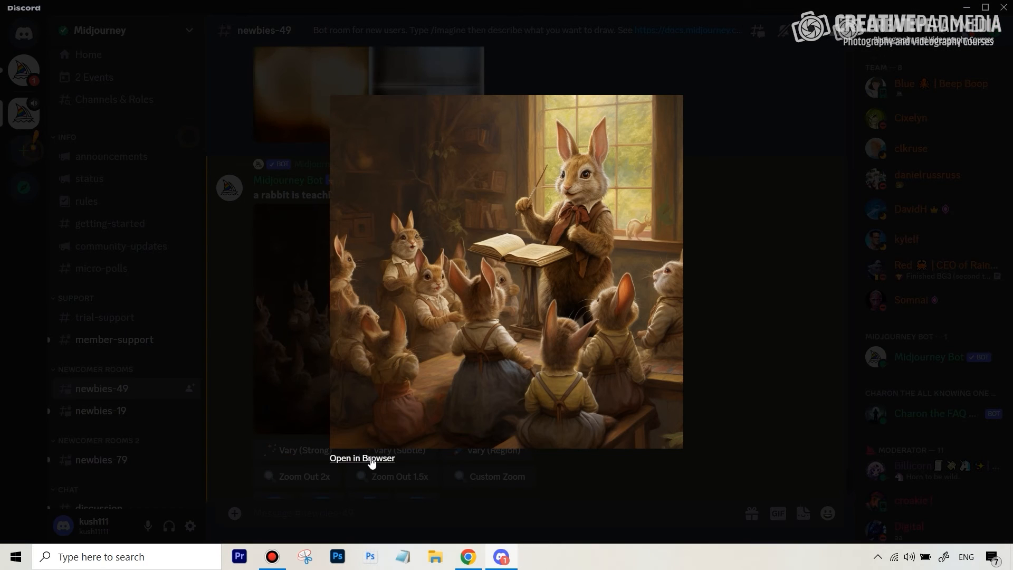
{"action": "left_click", "coordinate": [372, 459]}
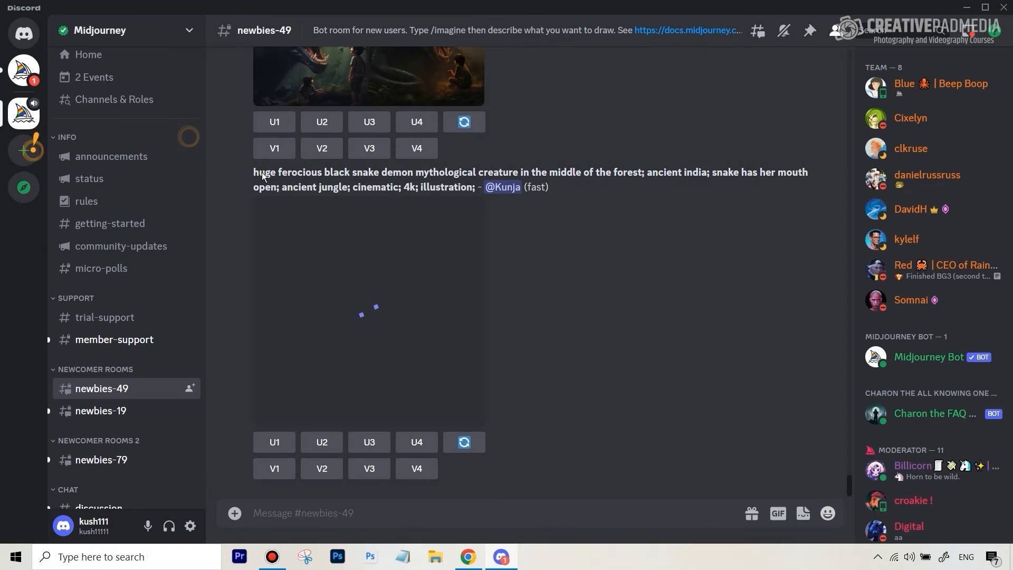
Examine the black snake demon prompts and image grids, down to the newest message in newbies-49.
{"action": "scroll", "coordinate": [380, 163], "scroll_direction": "up", "scroll_amount": 5}
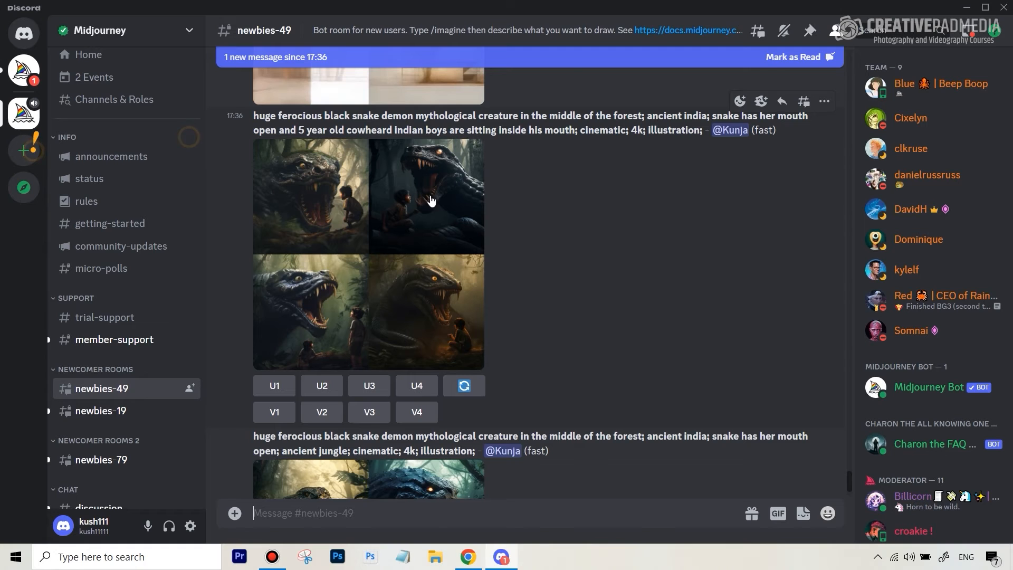
{"action": "scroll", "coordinate": [589, 291], "scroll_direction": "down", "scroll_amount": 2}
{"action": "scroll", "coordinate": [589, 291], "scroll_direction": "down", "scroll_amount": 5}
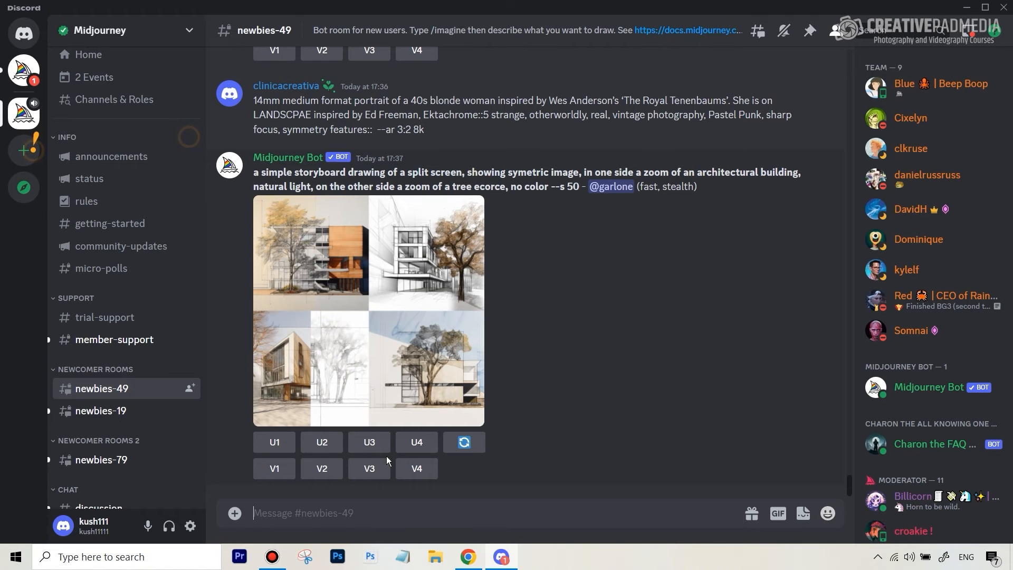
Generate images in newbies-49 with the /imagine prompt "a viking whose face is painted and is screaming".
{"action": "type", "text": "/"}
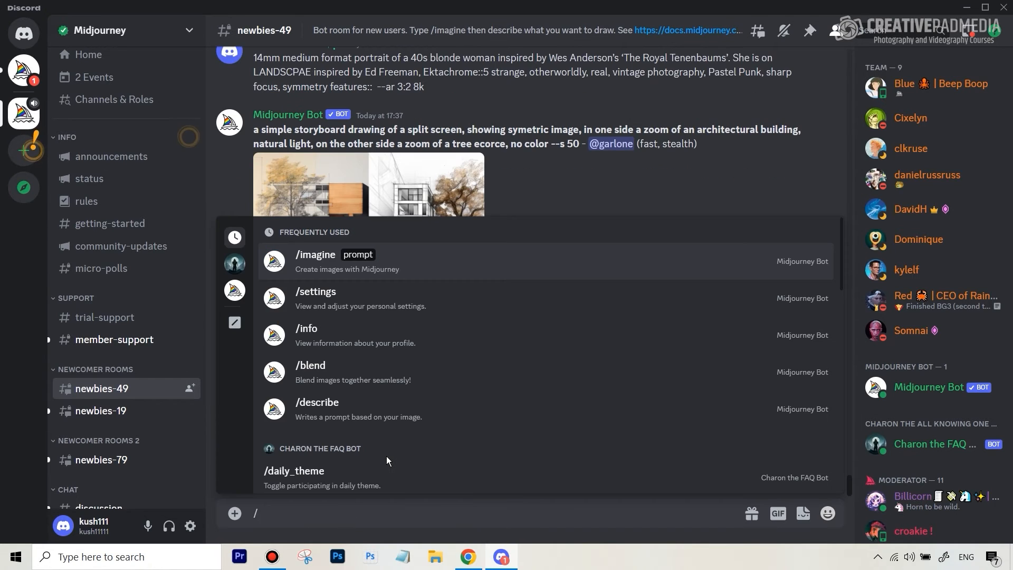
{"action": "type", "text": "ima"}
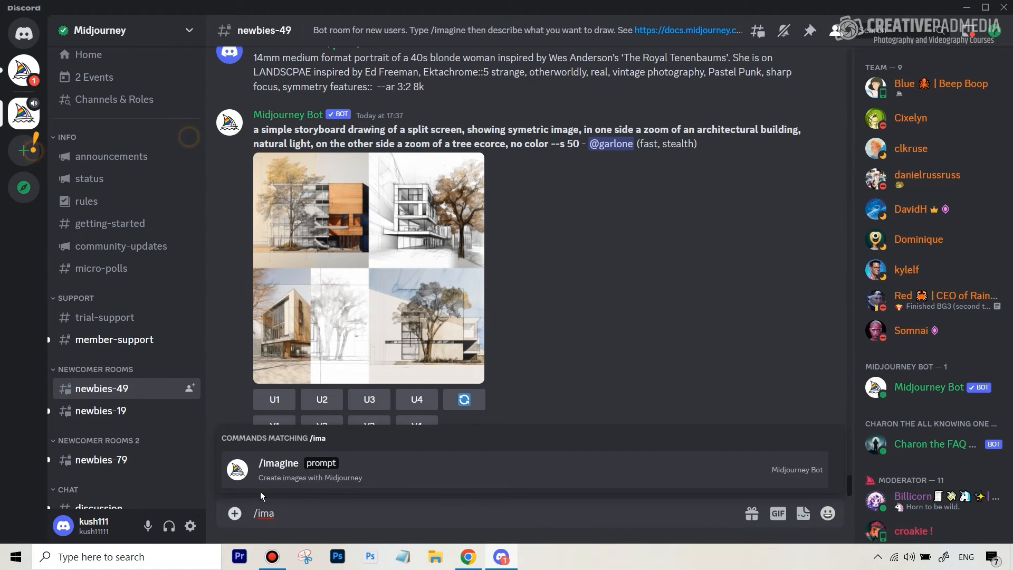
{"action": "key", "text": "Tab"}
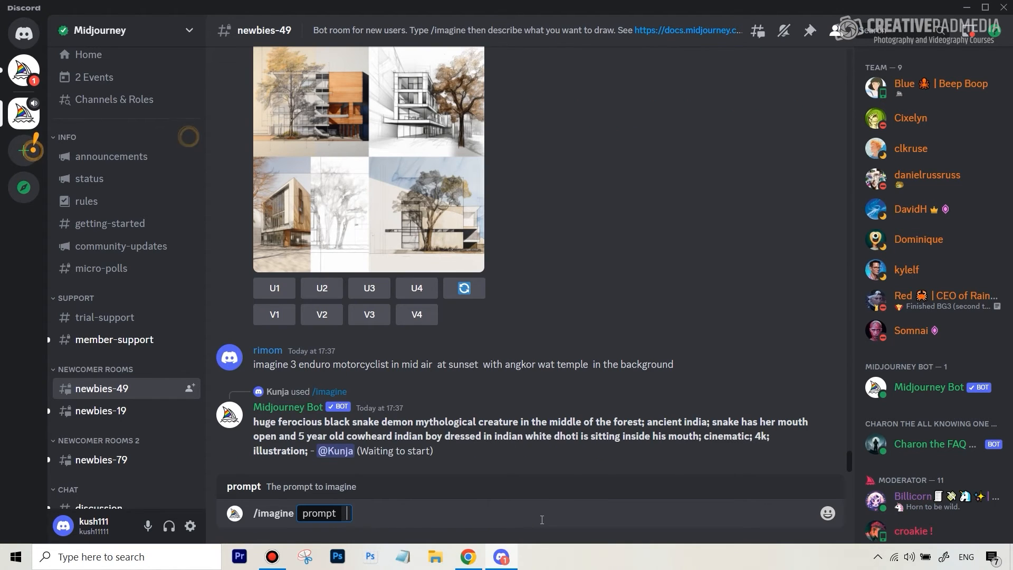
{"action": "type", "text": "a vking"}
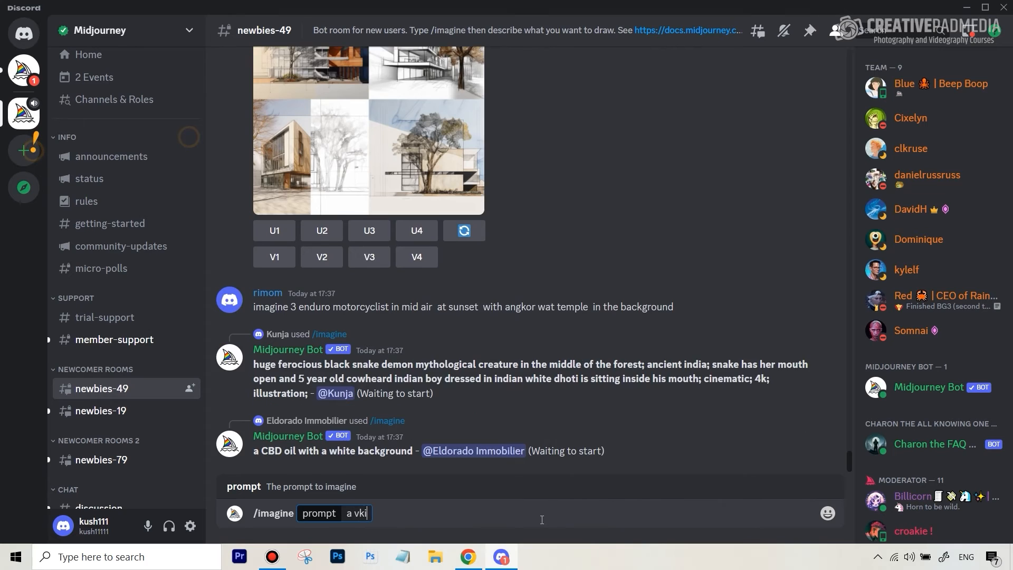
{"action": "key", "text": "BackSpace"}
{"action": "key", "text": "BackSpace"}
{"action": "key", "text": "BackSpace"}
{"action": "key", "text": "BackSpace"}
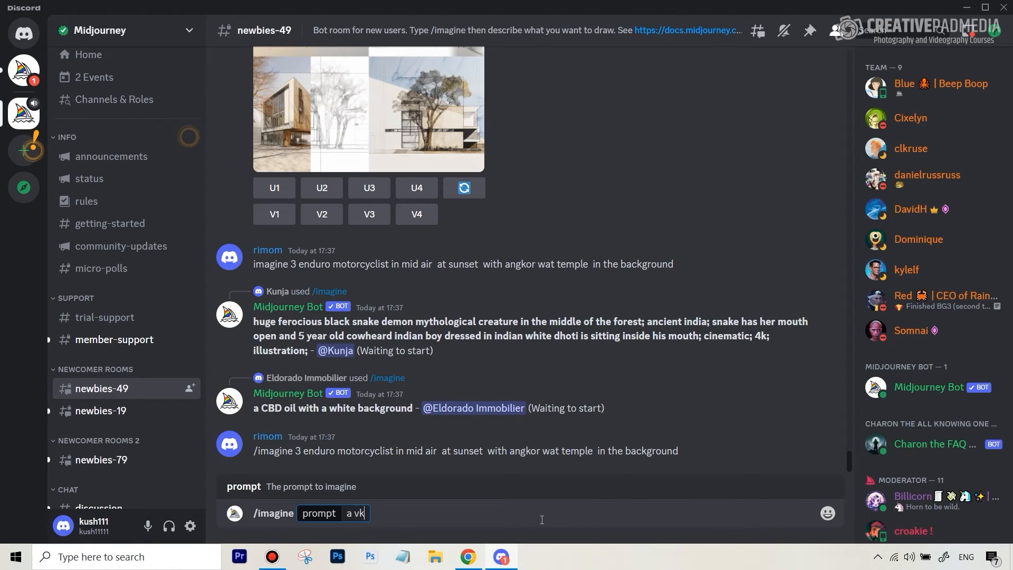
{"action": "type", "text": "iking whose face i"}
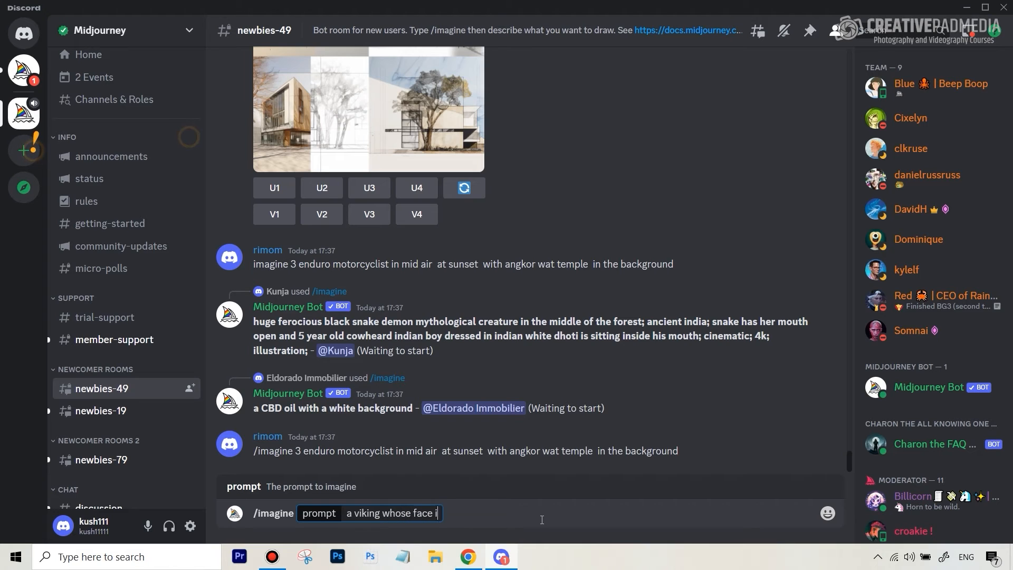
{"action": "type", "text": "s painted and "}
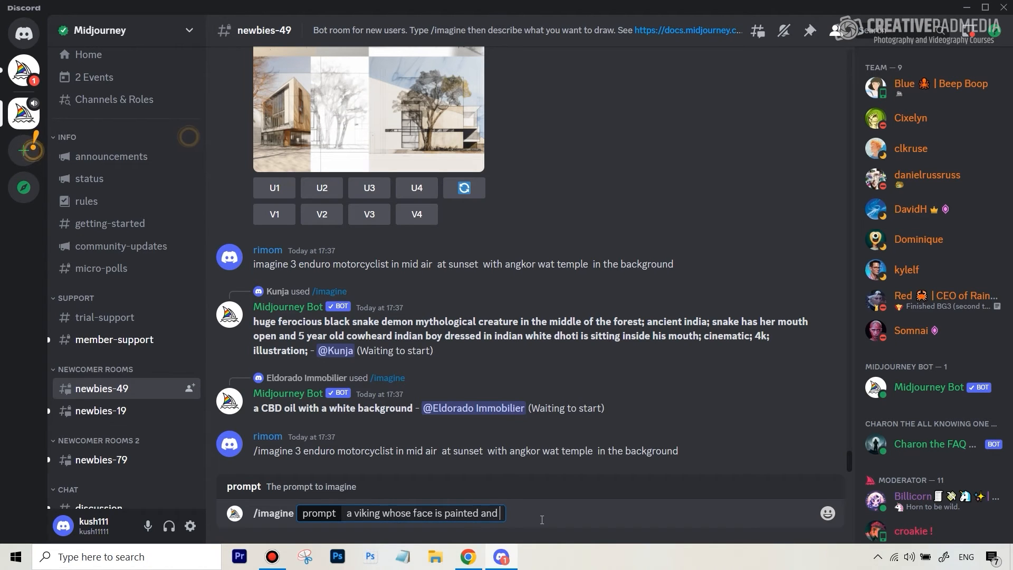
{"action": "type", "text": "is screaming"}
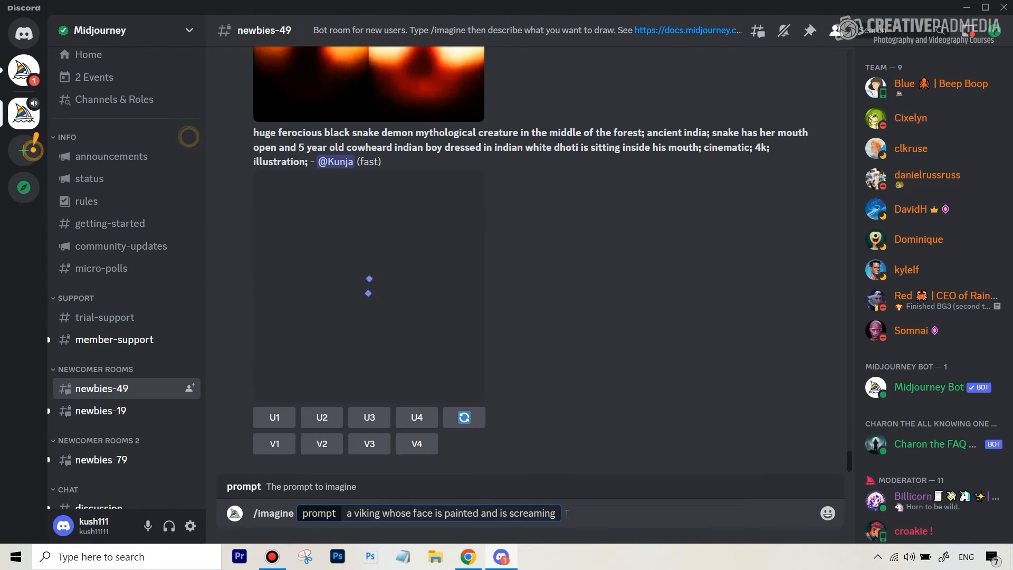
{"action": "key", "text": "Return"}
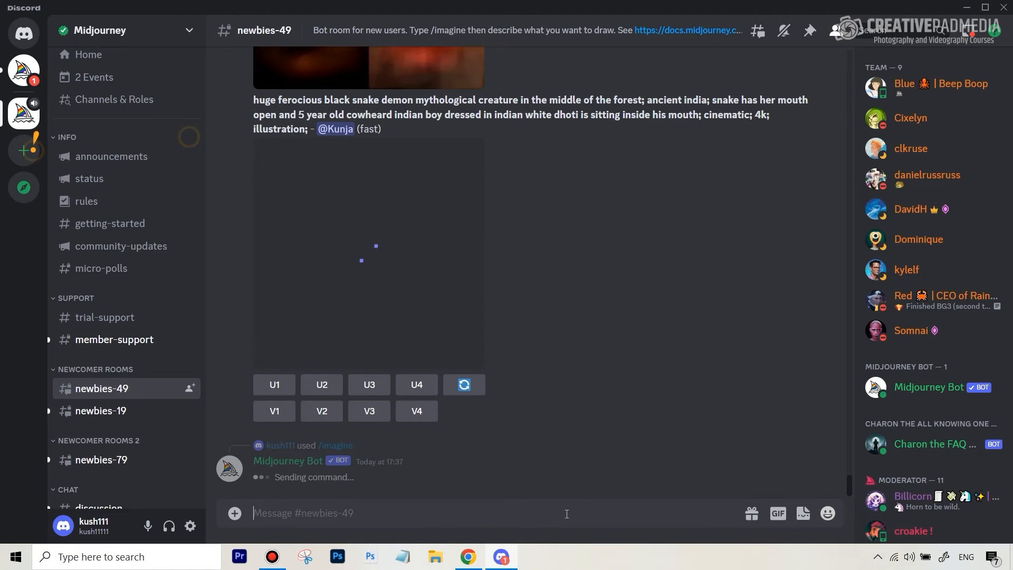
Find the finished screaming viking grid in the channel, enlarge it and open it in the browser.
{"action": "scroll", "coordinate": [503, 246], "scroll_direction": "up", "scroll_amount": 4}
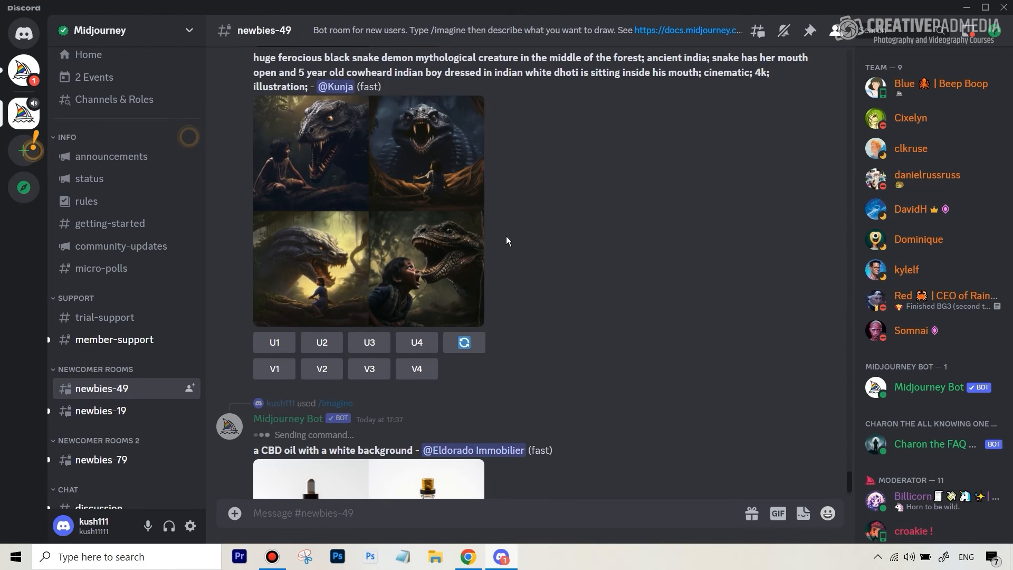
{"action": "scroll", "coordinate": [508, 240], "scroll_direction": "down", "scroll_amount": 2}
{"action": "scroll", "coordinate": [510, 241], "scroll_direction": "down", "scroll_amount": 2}
{"action": "scroll", "coordinate": [607, 287], "scroll_direction": "up", "scroll_amount": 2}
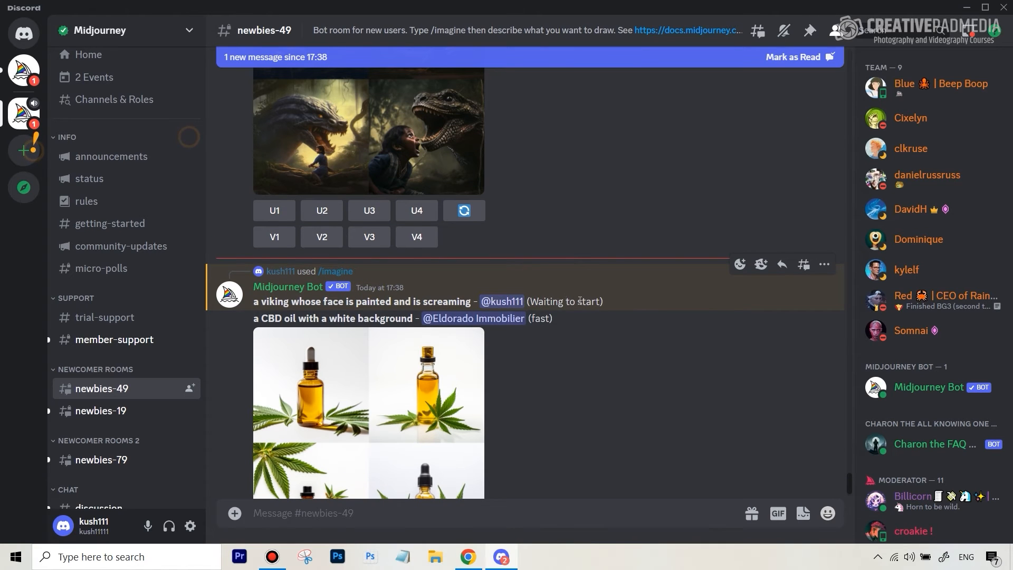
{"action": "scroll", "coordinate": [607, 338], "scroll_direction": "down", "scroll_amount": 5}
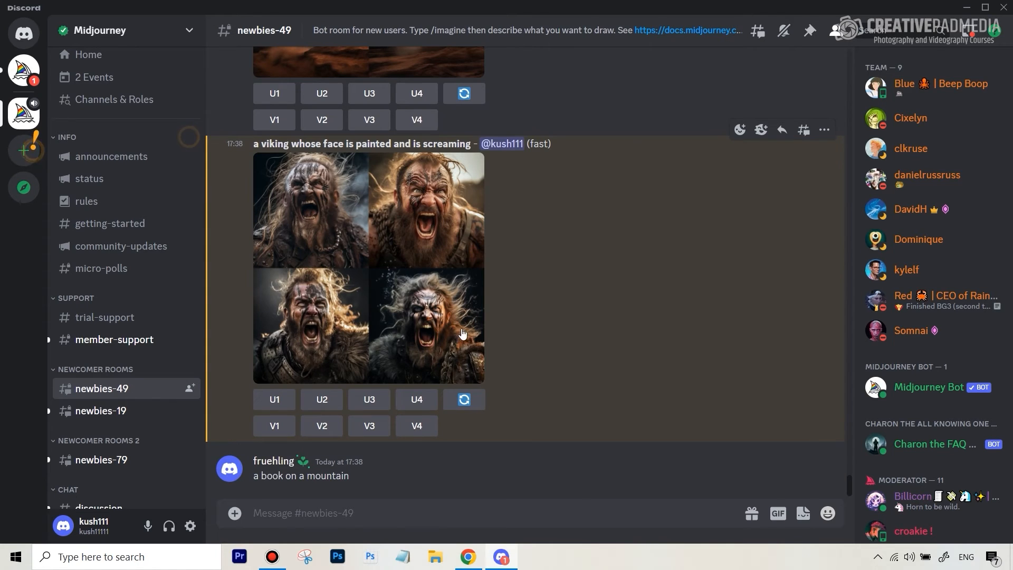
{"action": "left_click", "coordinate": [338, 300]}
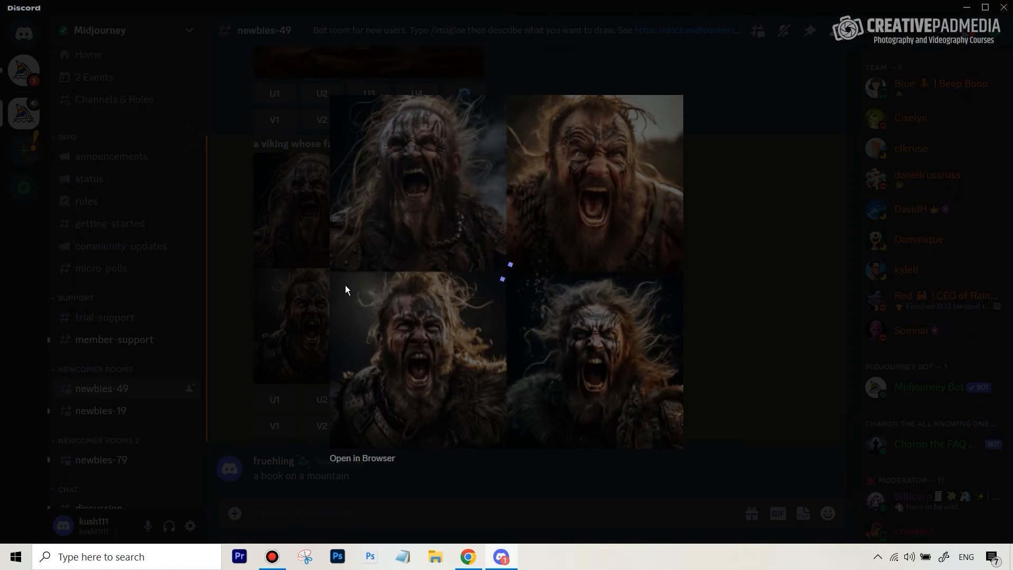
{"action": "left_click", "coordinate": [364, 458]}
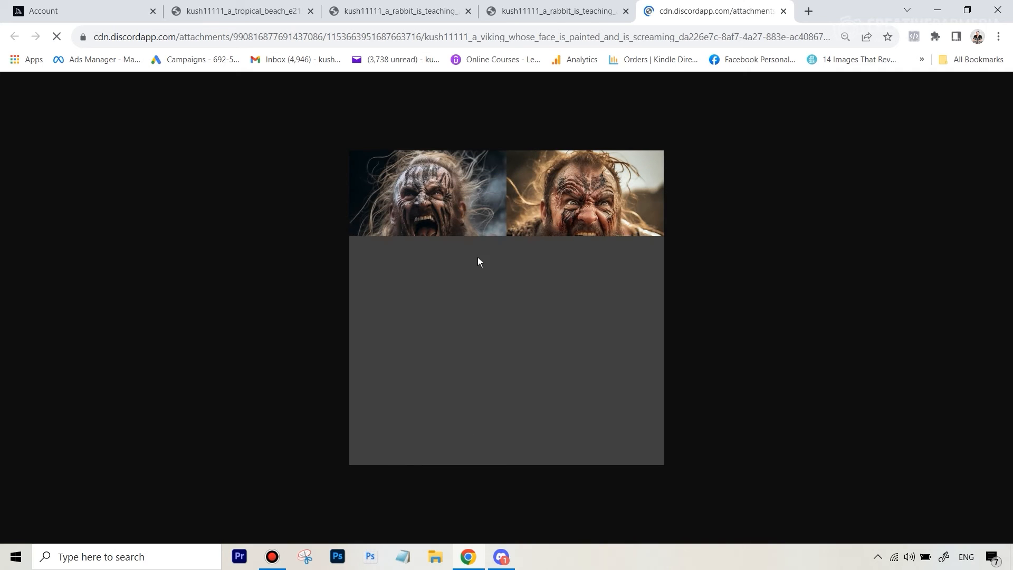
Zoom the screaming viking grid to full size and examine all four images.
{"action": "left_click", "coordinate": [467, 339]}
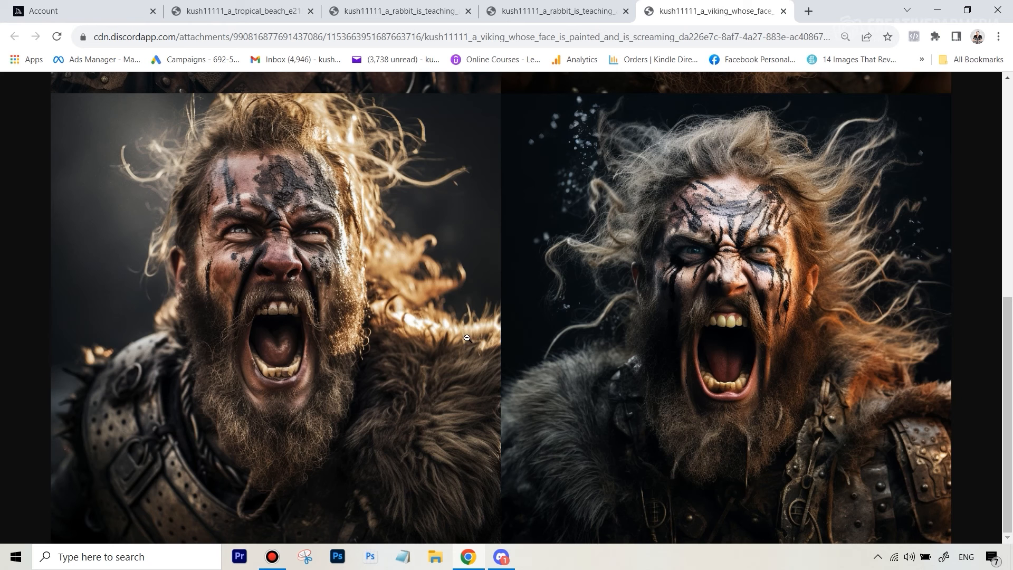
{"action": "scroll", "coordinate": [474, 338], "scroll_direction": "up", "scroll_amount": 8}
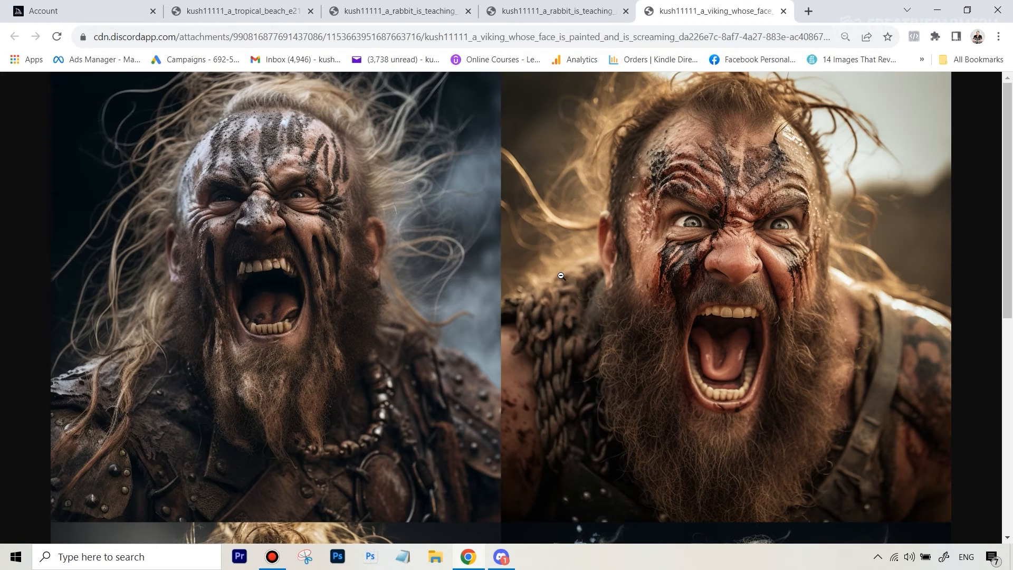
{"action": "scroll", "coordinate": [561, 276], "scroll_direction": "down", "scroll_amount": 3}
{"action": "scroll", "coordinate": [570, 301], "scroll_direction": "up", "scroll_amount": 3}
{"action": "scroll", "coordinate": [323, 196], "scroll_direction": "down", "scroll_amount": 8}
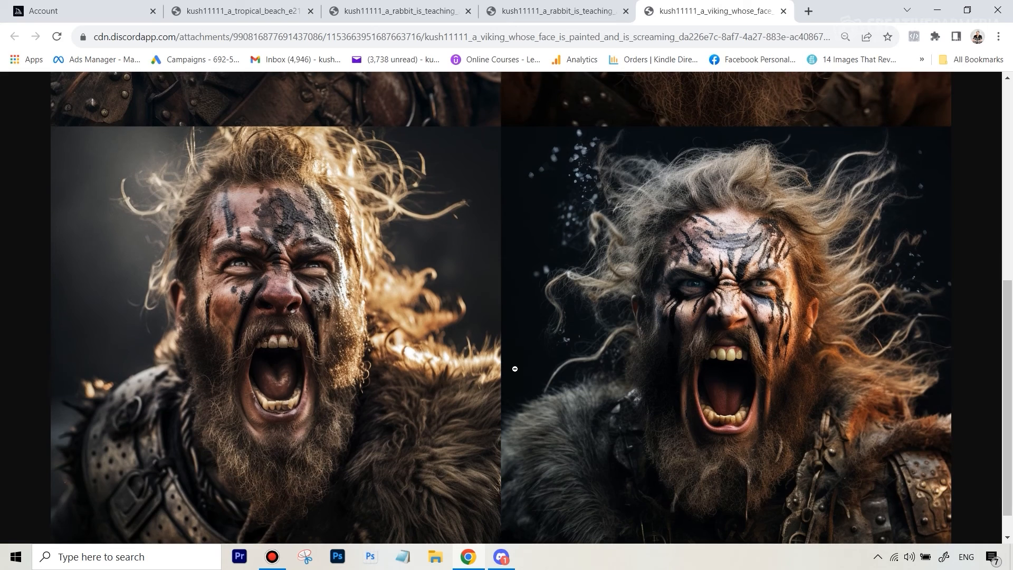
{"action": "scroll", "coordinate": [527, 208], "scroll_direction": "up", "scroll_amount": 7}
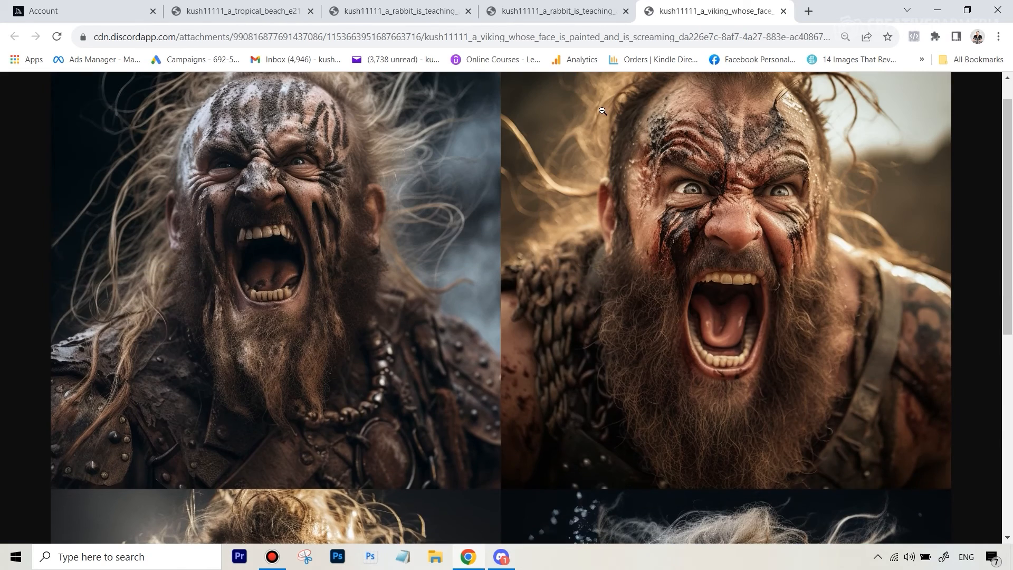
Switch back to Discord, close the enlarged viking grid and request variations of the second viking image.
{"action": "left_click", "coordinate": [508, 562]}
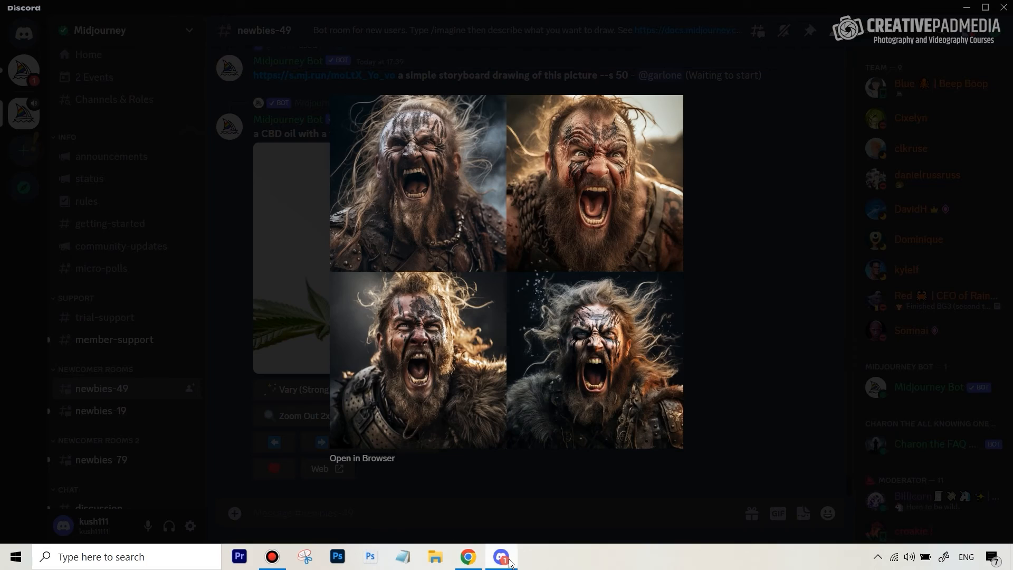
{"action": "left_click", "coordinate": [480, 483]}
{"action": "scroll", "coordinate": [545, 313], "scroll_direction": "down", "scroll_amount": 10}
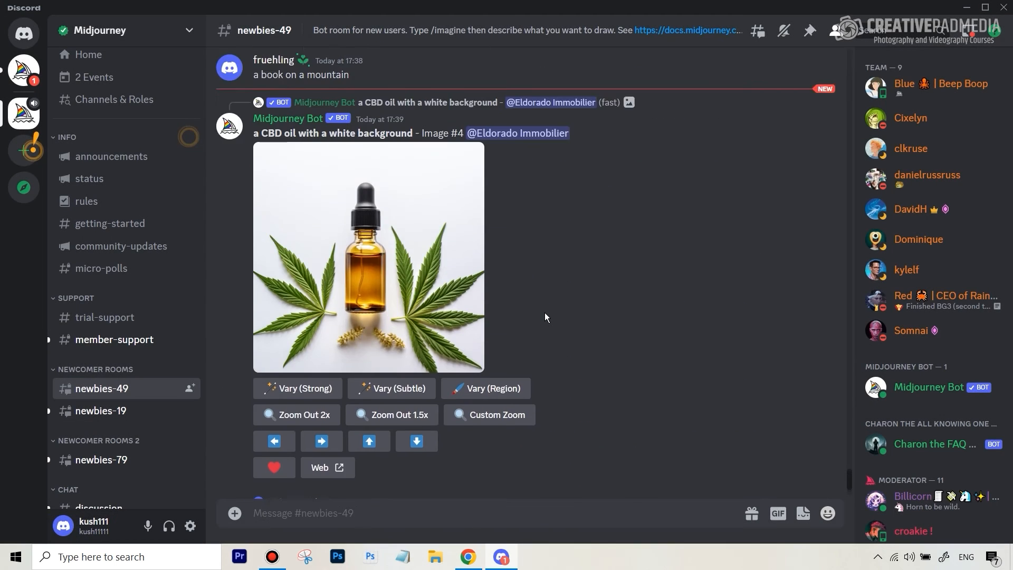
{"action": "scroll", "coordinate": [544, 312], "scroll_direction": "down", "scroll_amount": 1}
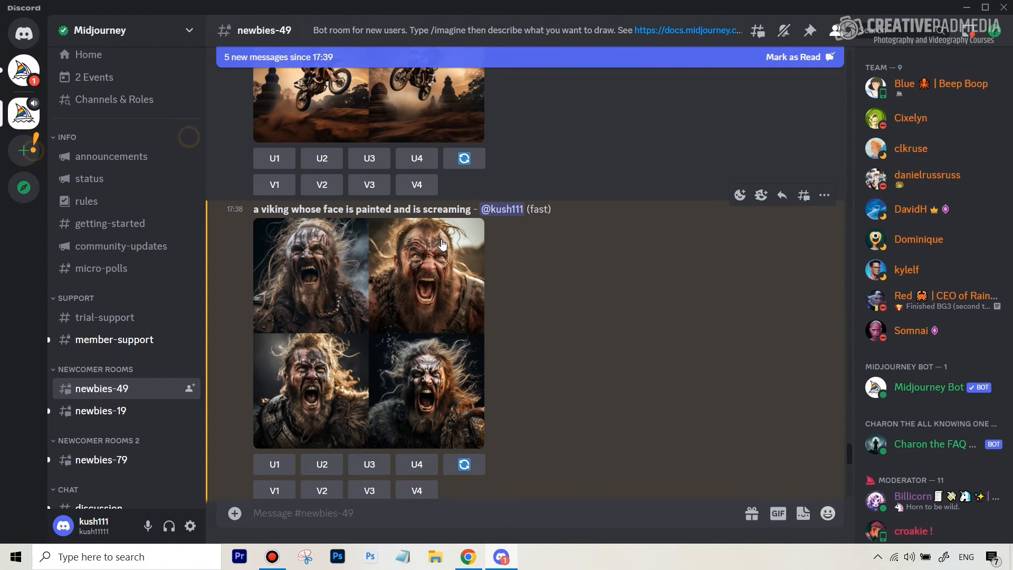
{"action": "left_click", "coordinate": [323, 490]}
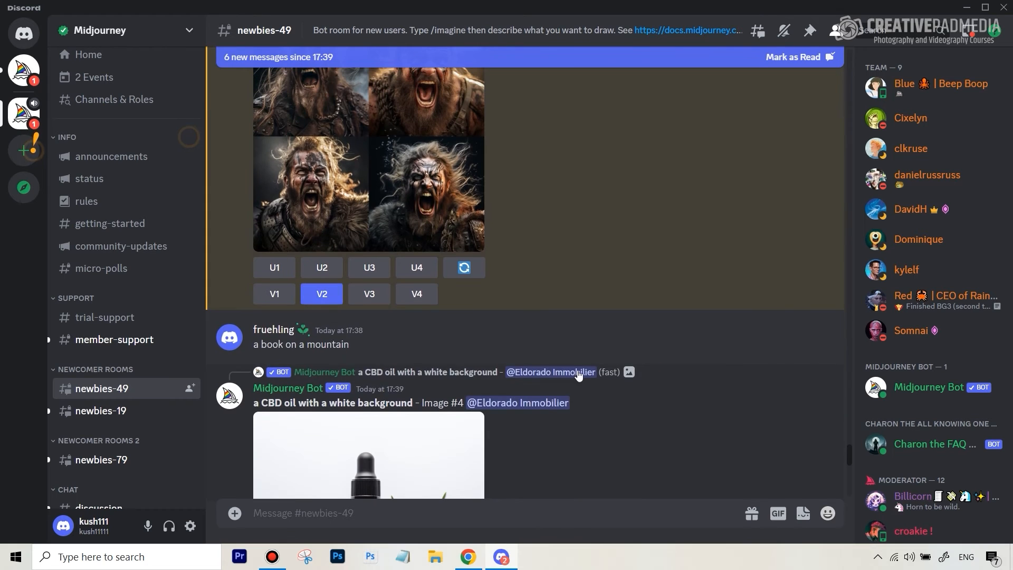
Find the viking Variations (Strong) grid in the channel, enlarge it and open it in the browser.
{"action": "scroll", "coordinate": [501, 337], "scroll_direction": "down", "scroll_amount": 20}
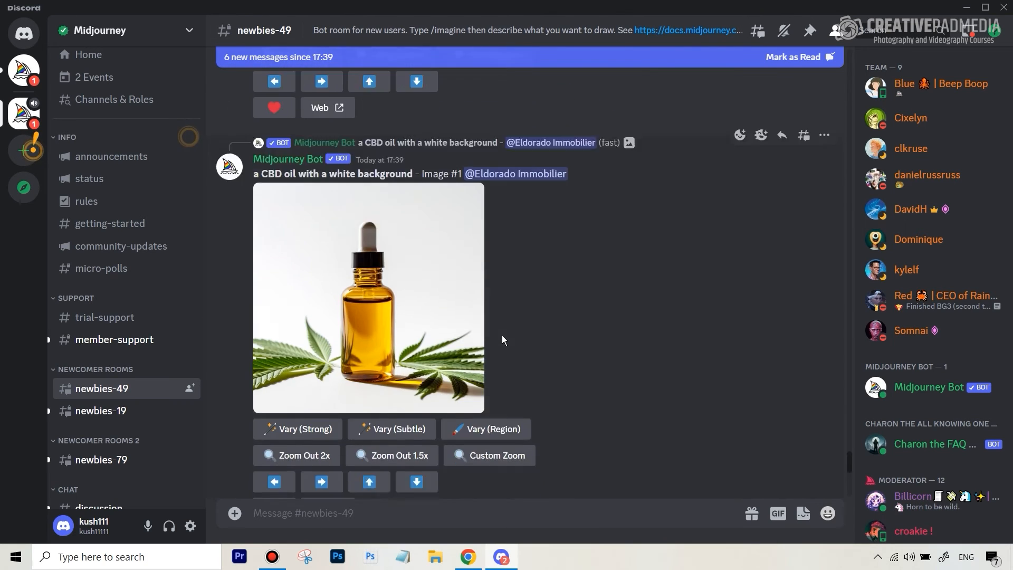
{"action": "scroll", "coordinate": [501, 334], "scroll_direction": "down", "scroll_amount": 15}
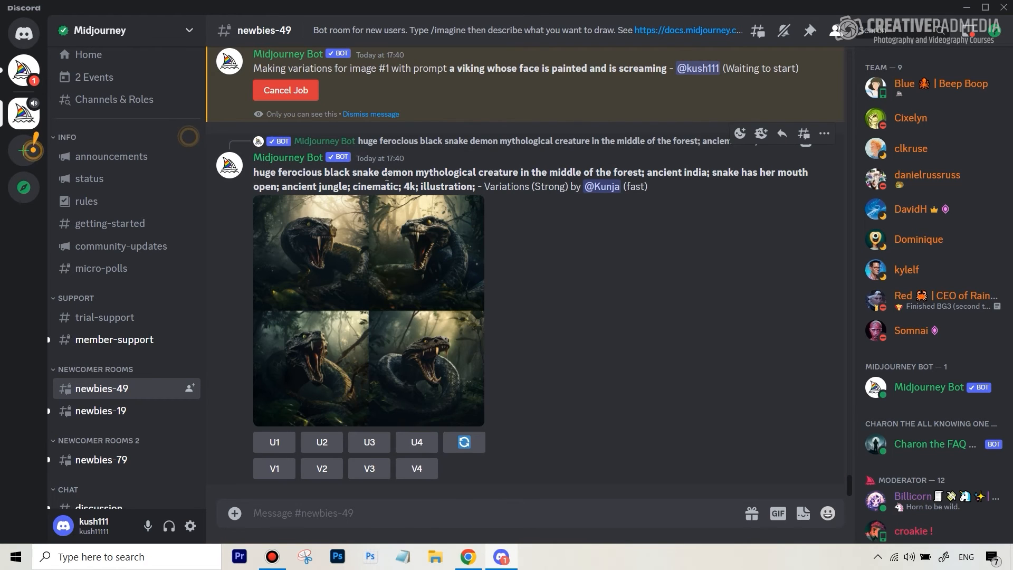
{"action": "scroll", "coordinate": [464, 210], "scroll_direction": "up", "scroll_amount": 3}
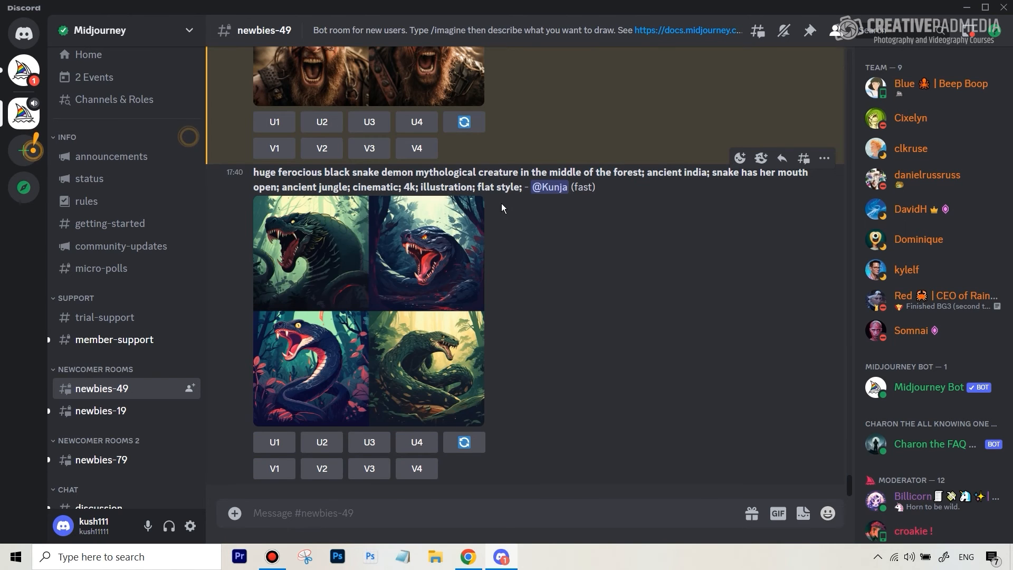
{"action": "scroll", "coordinate": [401, 163], "scroll_direction": "up", "scroll_amount": 4}
{"action": "left_click", "coordinate": [406, 196]}
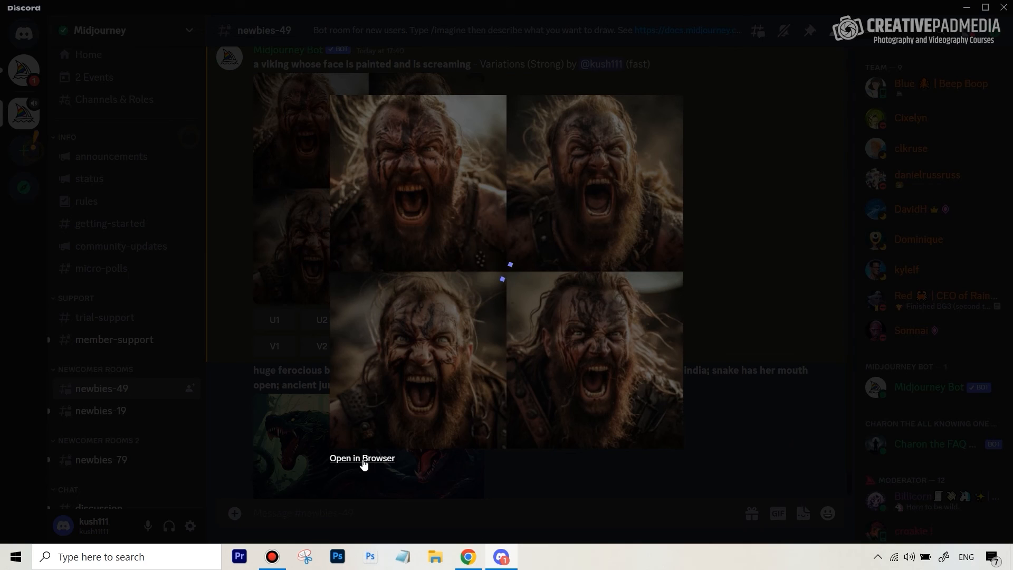
{"action": "left_click", "coordinate": [362, 460]}
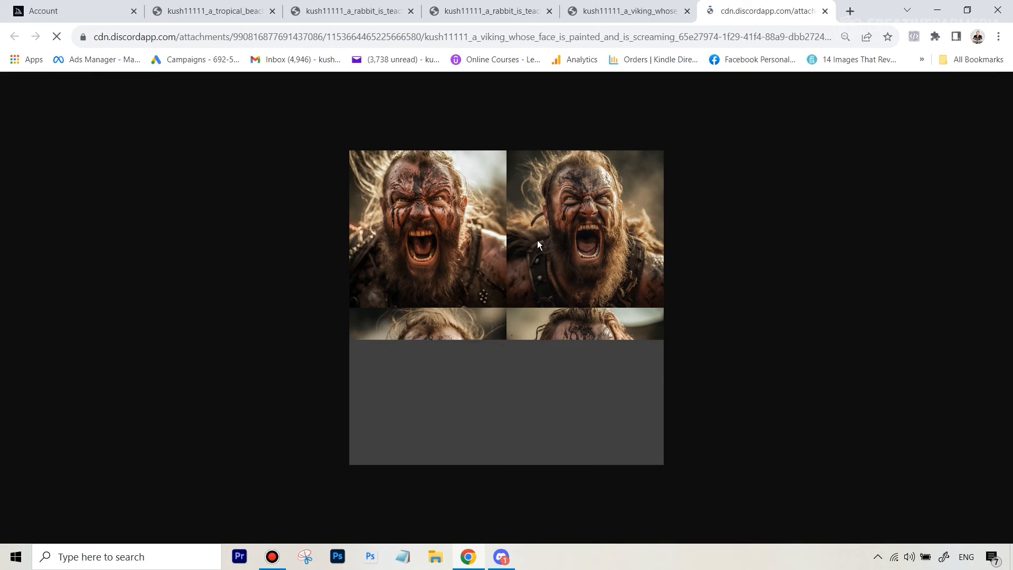
Zoom the viking variations grid to full size and compare its four faces.
{"action": "left_click", "coordinate": [492, 341]}
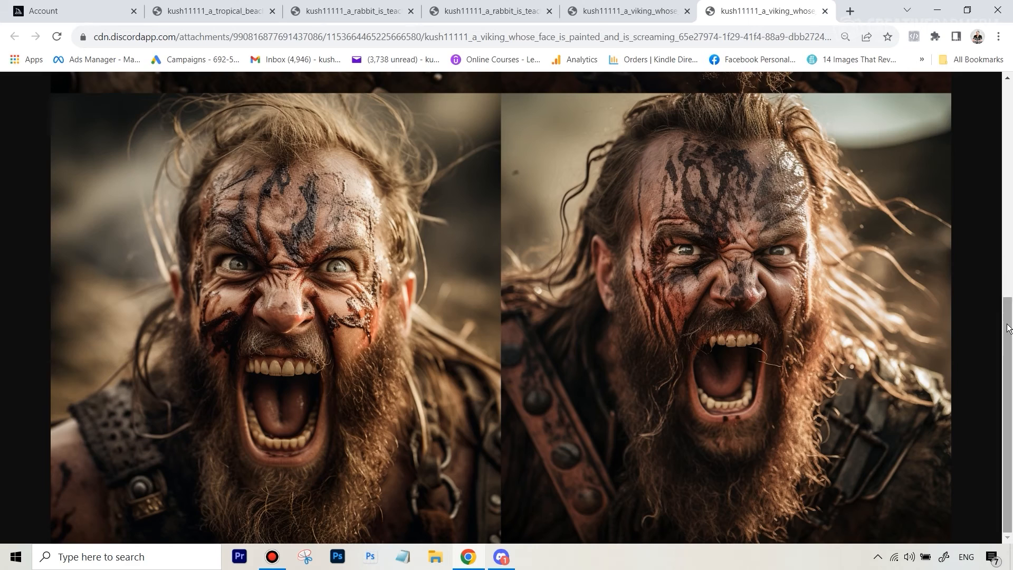
{"action": "left_click_drag", "start_coordinate": [1009, 327], "coordinate": [1009, 78]}
{"action": "scroll", "coordinate": [509, 501], "scroll_direction": "down", "scroll_amount": 5}
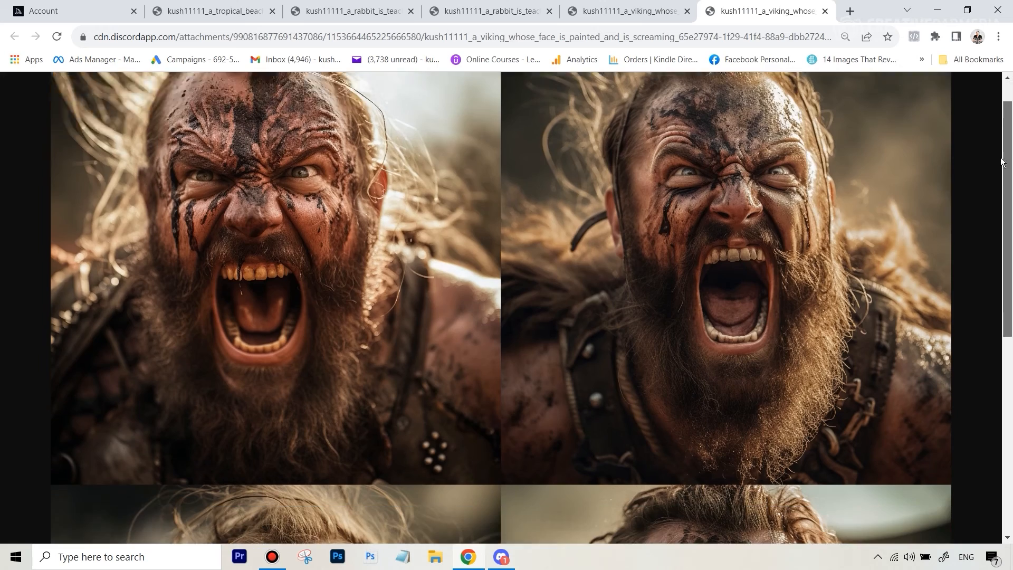
Switch back to Discord, close the enlarged variations and return to the viking variations message.
{"action": "left_click", "coordinate": [506, 560]}
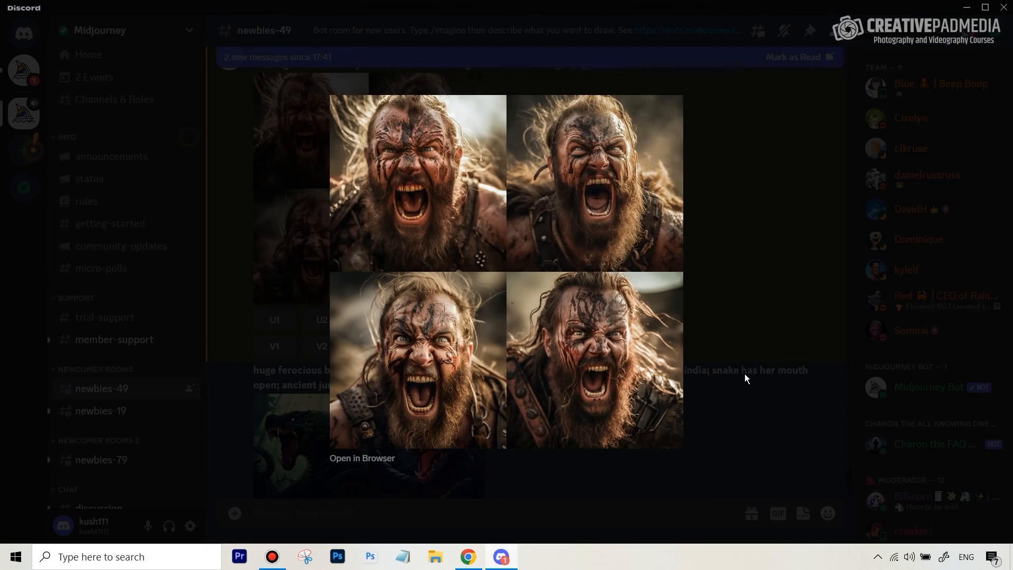
{"action": "left_click", "coordinate": [736, 420]}
{"action": "scroll", "coordinate": [654, 347], "scroll_direction": "up", "scroll_amount": 3}
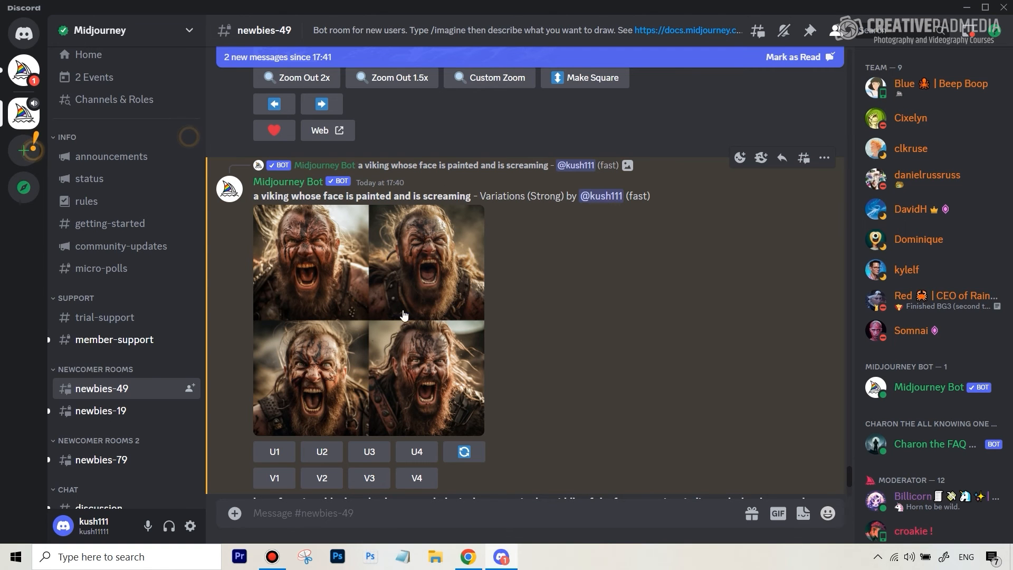
Look through the other members' newer generations in newbies-49, then open the direct messages with Midjourney Bot.
{"action": "scroll", "coordinate": [615, 306], "scroll_direction": "down", "scroll_amount": 10}
{"action": "scroll", "coordinate": [718, 395], "scroll_direction": "down", "scroll_amount": 10}
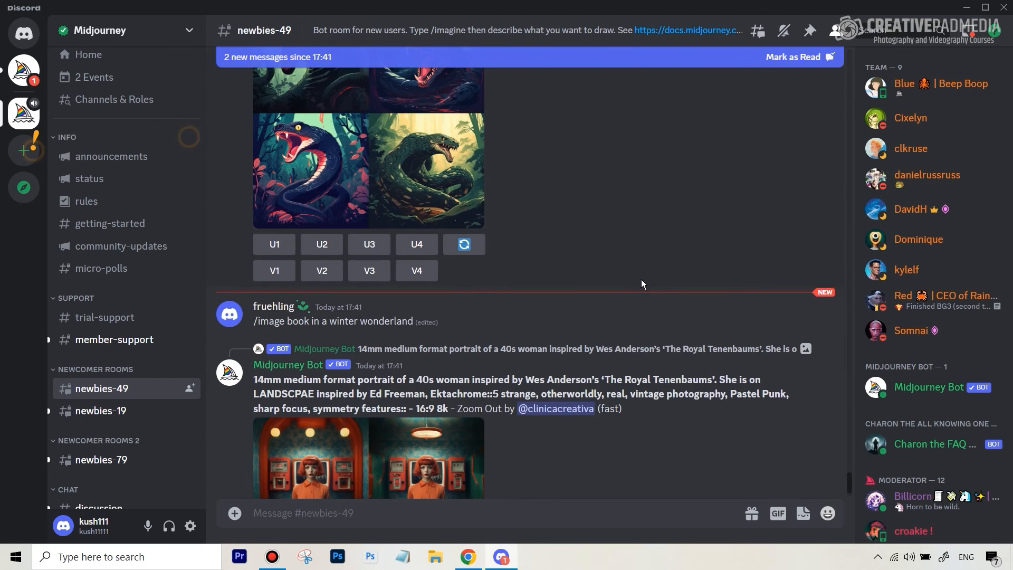
{"action": "scroll", "coordinate": [642, 276], "scroll_direction": "up", "scroll_amount": 3}
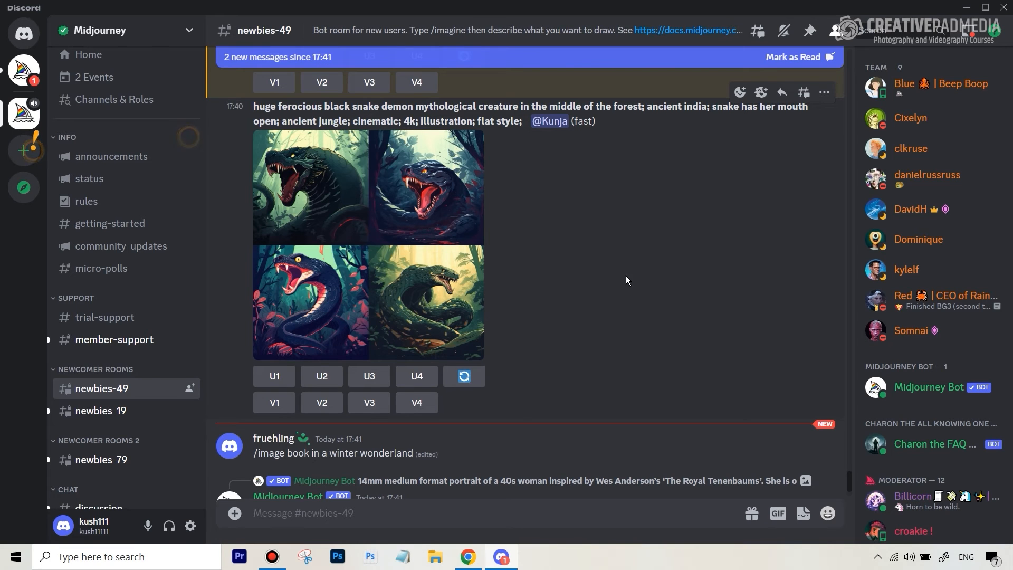
{"action": "scroll", "coordinate": [626, 275], "scroll_direction": "down", "scroll_amount": 10}
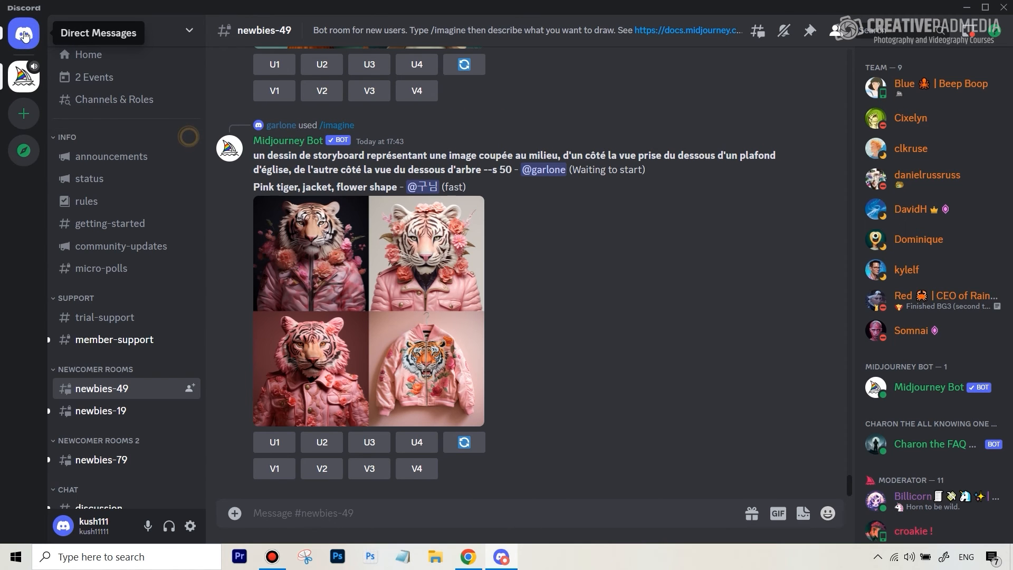
{"action": "left_click", "coordinate": [23, 37]}
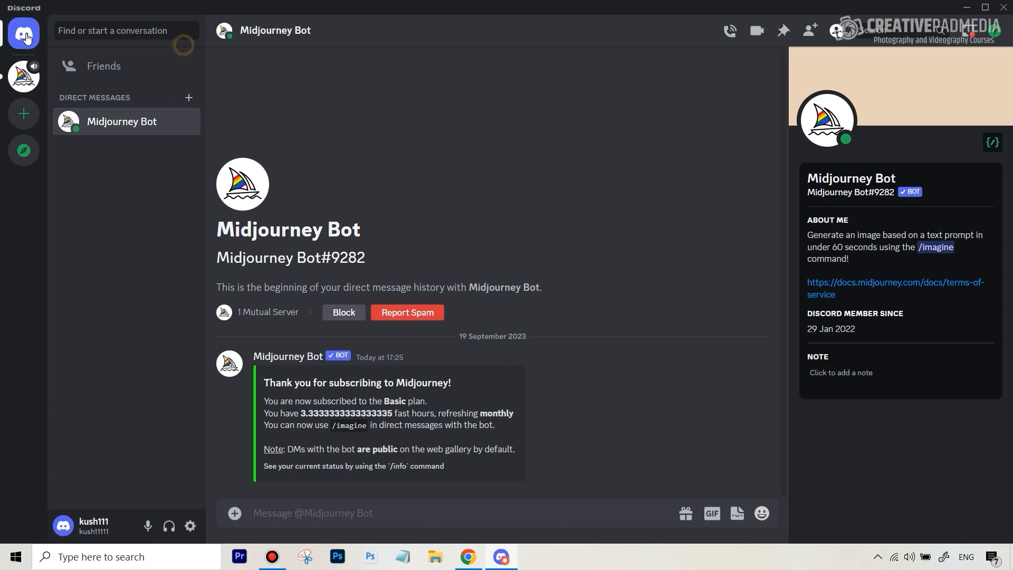
Start an /imagine command in the direct messages with Midjourney Bot.
{"action": "left_click", "coordinate": [127, 124]}
{"action": "type", "text": "/"}
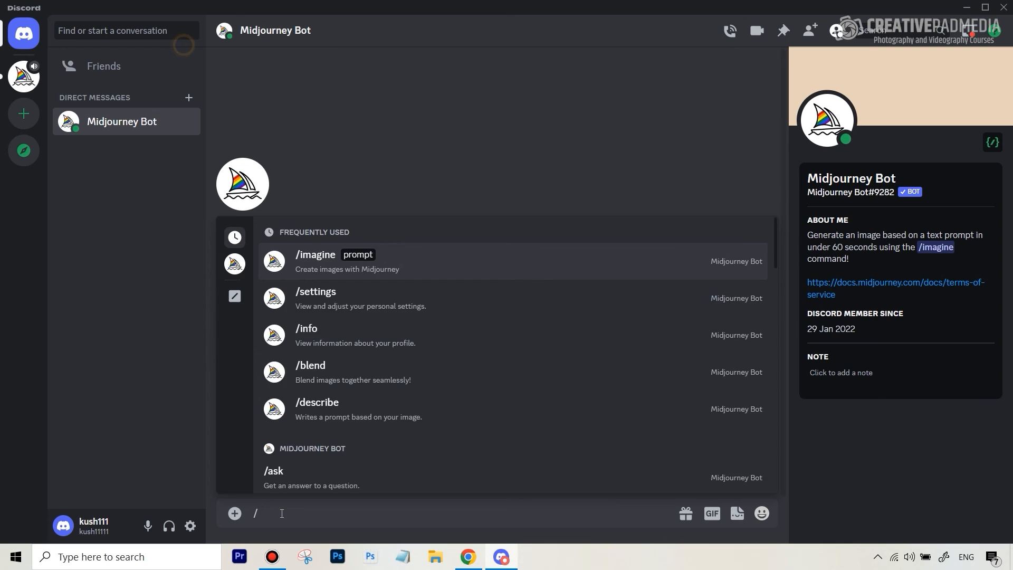
{"action": "type", "text": "im"}
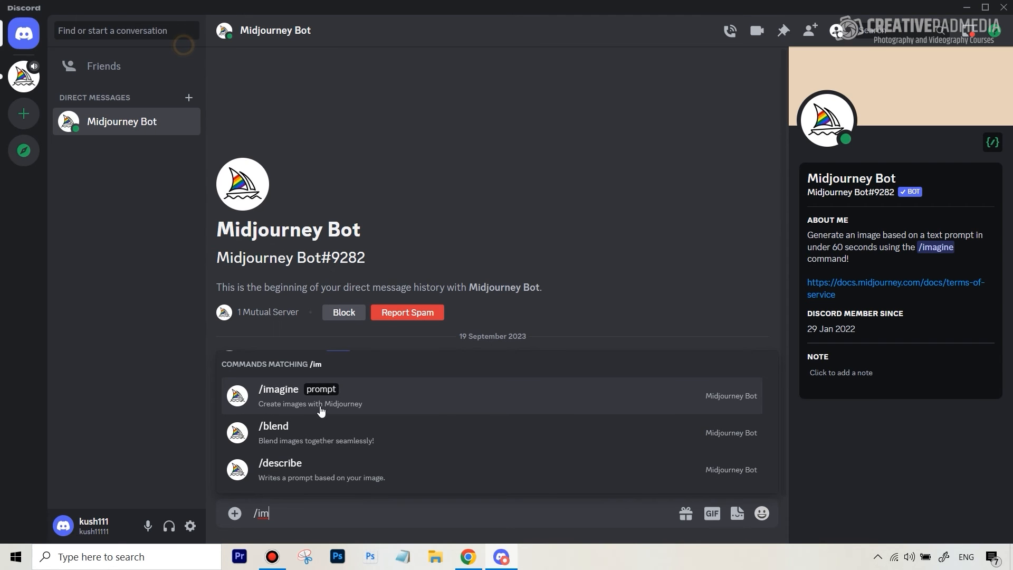
{"action": "left_click", "coordinate": [319, 408]}
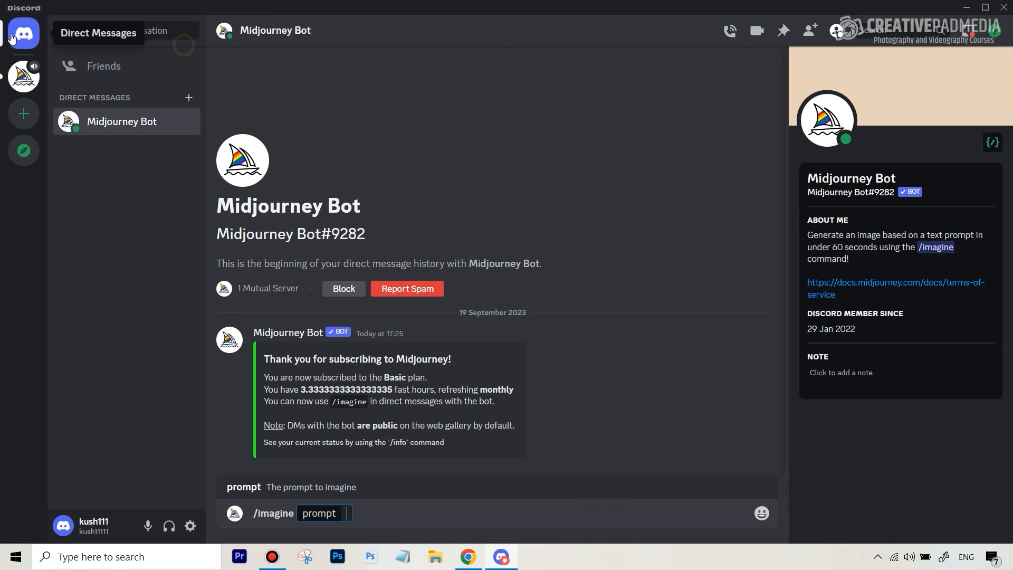
Create your own server for me and my friends, named "Midjourney Art by" plus the owner's first name.
{"action": "left_click", "coordinate": [24, 78]}
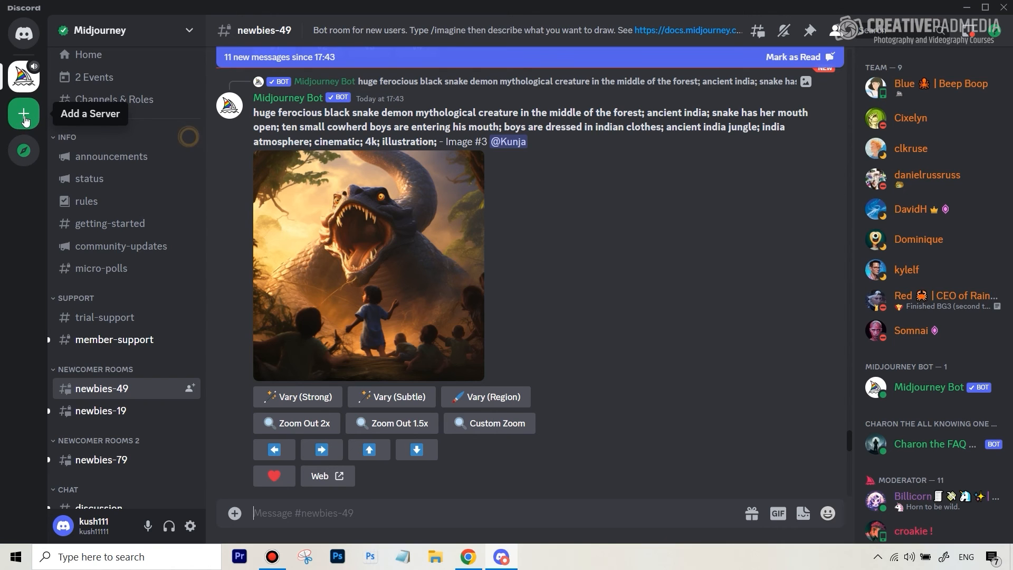
{"action": "left_click", "coordinate": [22, 121]}
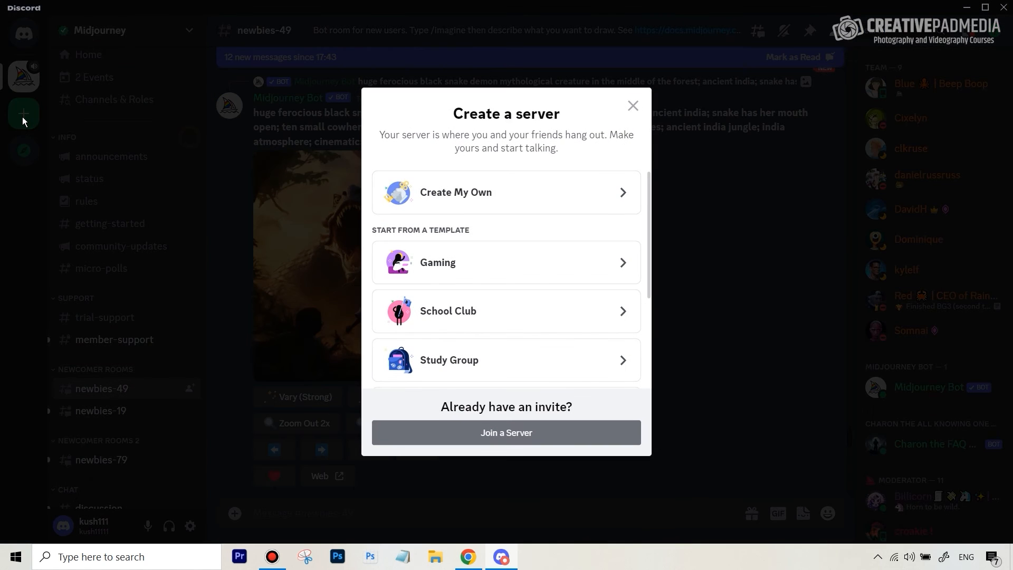
{"action": "left_click", "coordinate": [439, 199]}
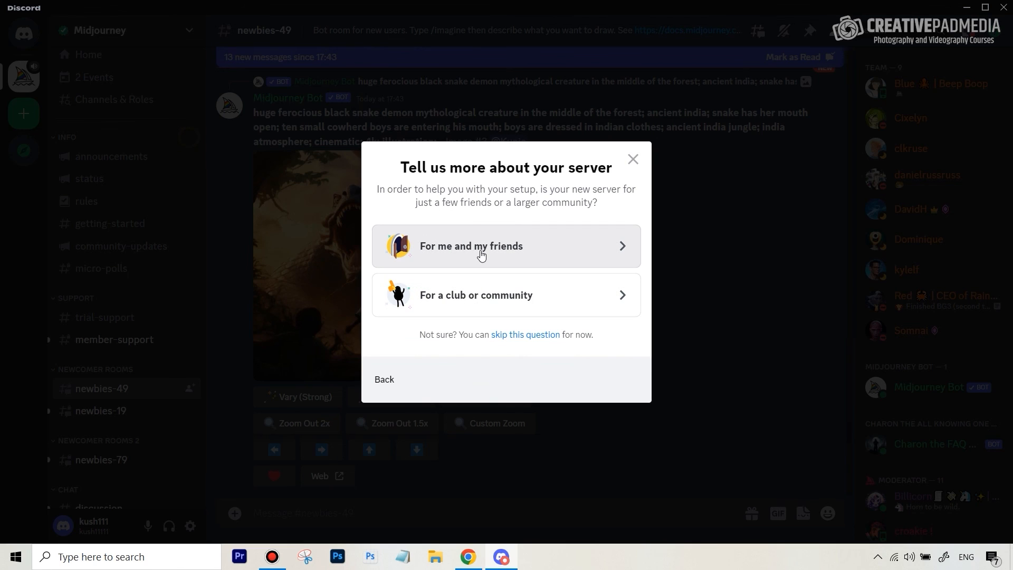
{"action": "left_click", "coordinate": [478, 254]}
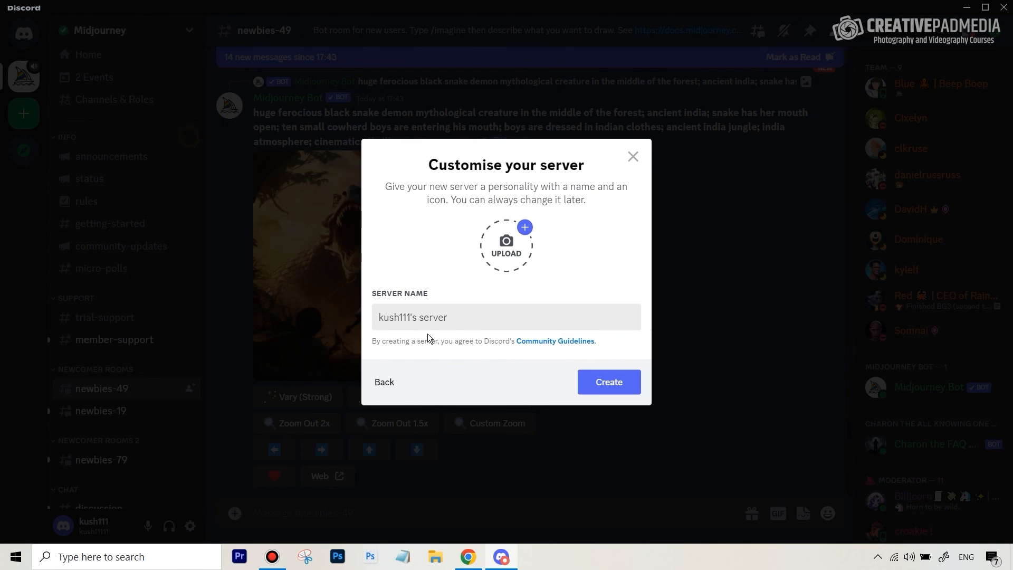
{"action": "left_click_drag", "start_coordinate": [465, 317], "coordinate": [359, 323]}
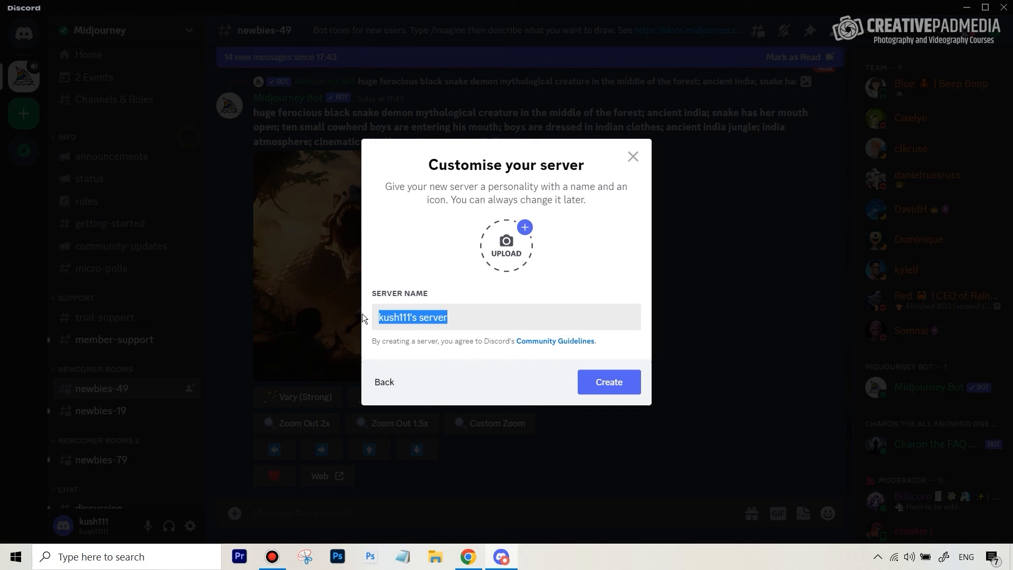
{"action": "type", "text": "M"}
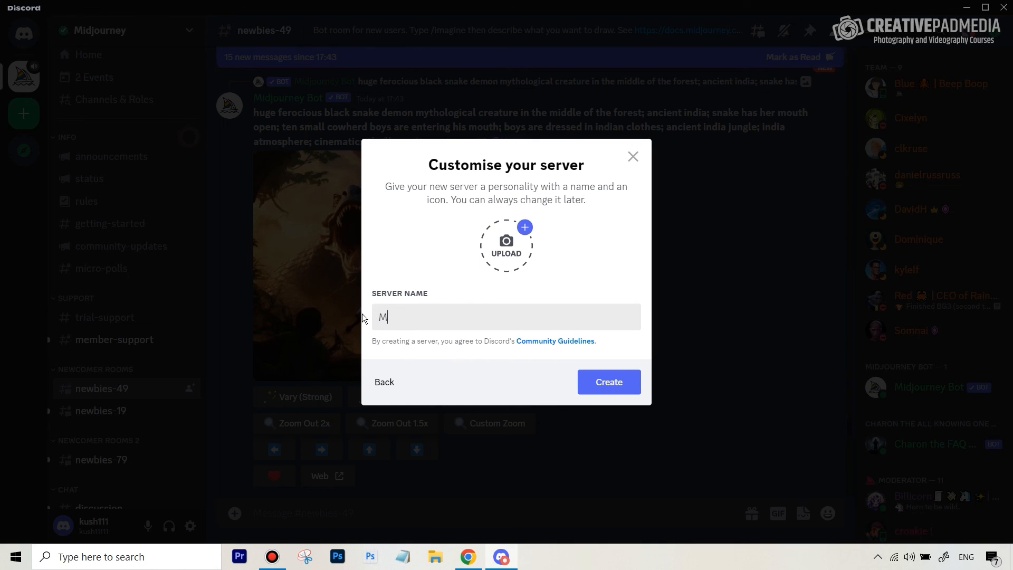
{"action": "type", "text": "idjourney Art by Kush"}
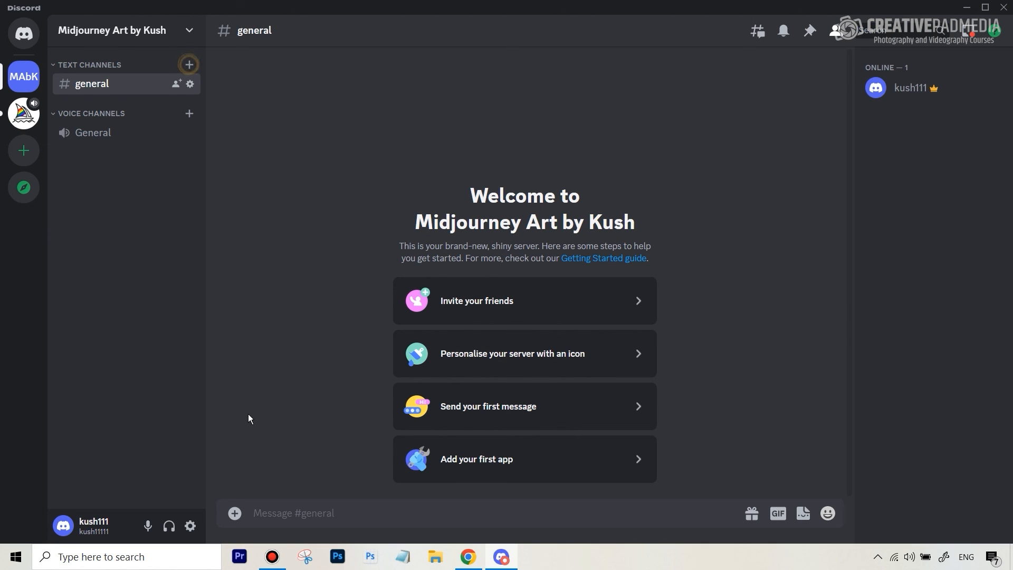
{"action": "left_click", "coordinate": [22, 117]}
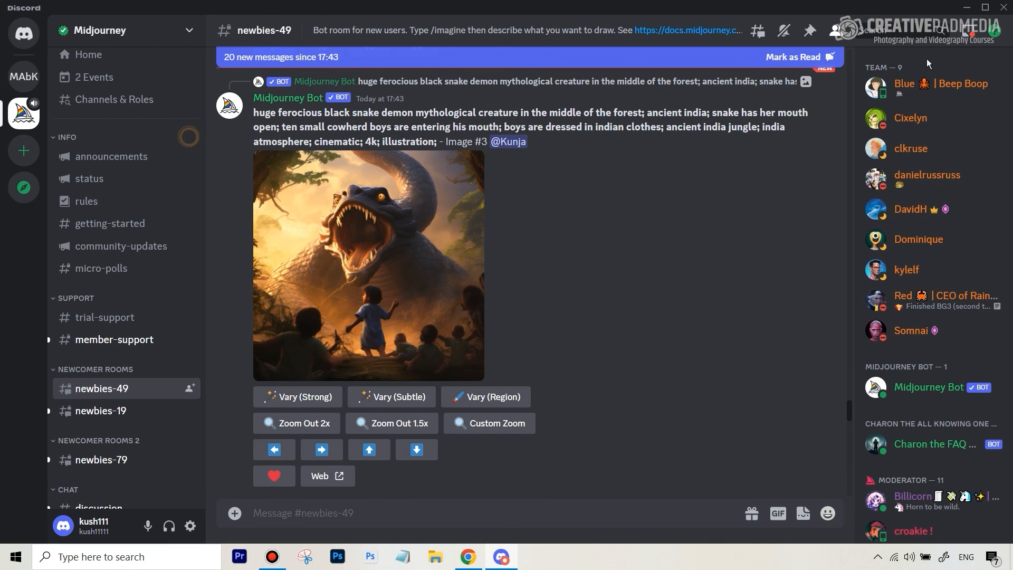
{"action": "left_click", "coordinate": [838, 32]}
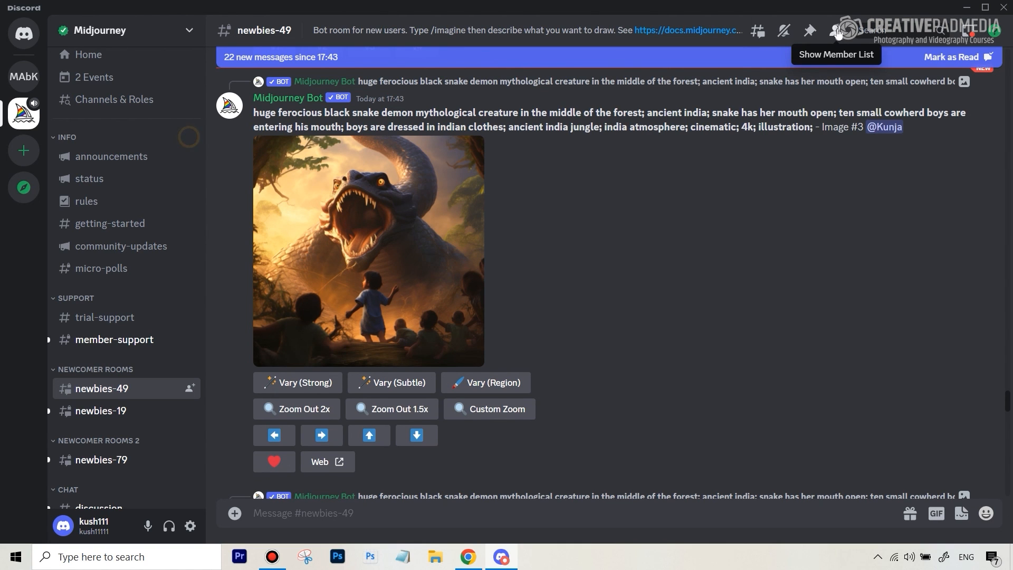
{"action": "left_click", "coordinate": [837, 33]}
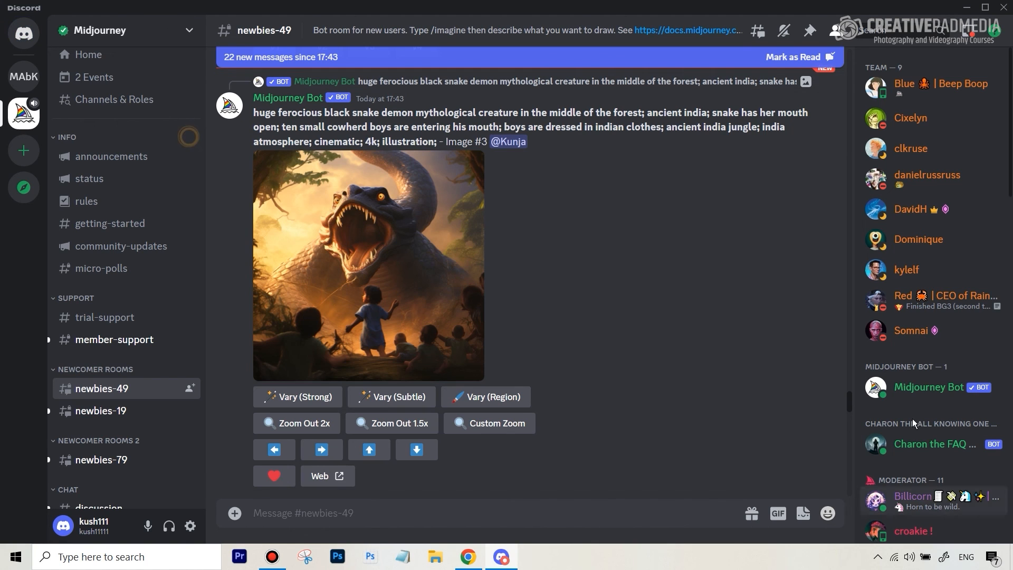
{"action": "left_click", "coordinate": [936, 392]}
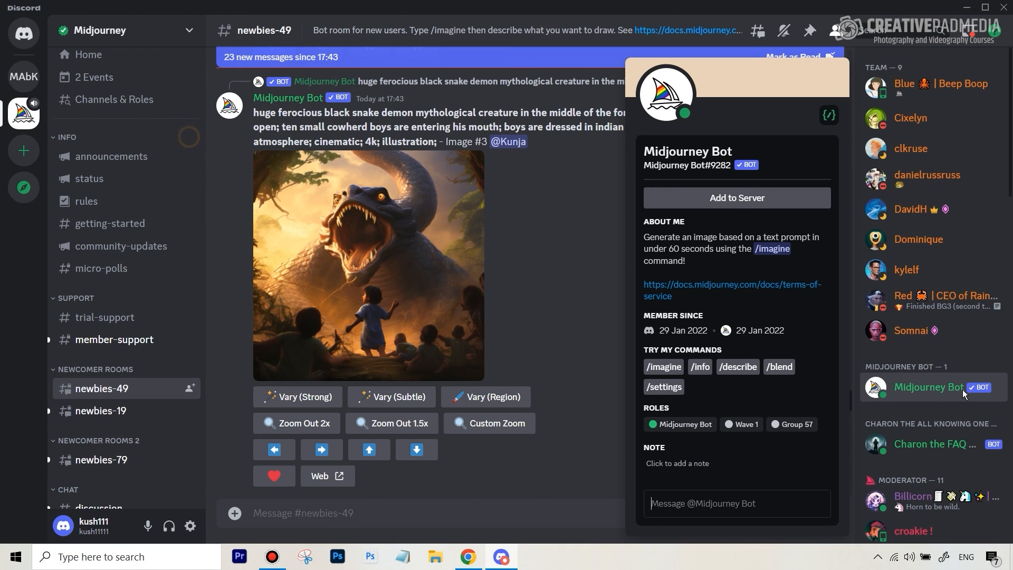
Add Midjourney Bot to the new Midjourney Art server with all its permissions, pass the human check and go to that server.
{"action": "left_click", "coordinate": [759, 199]}
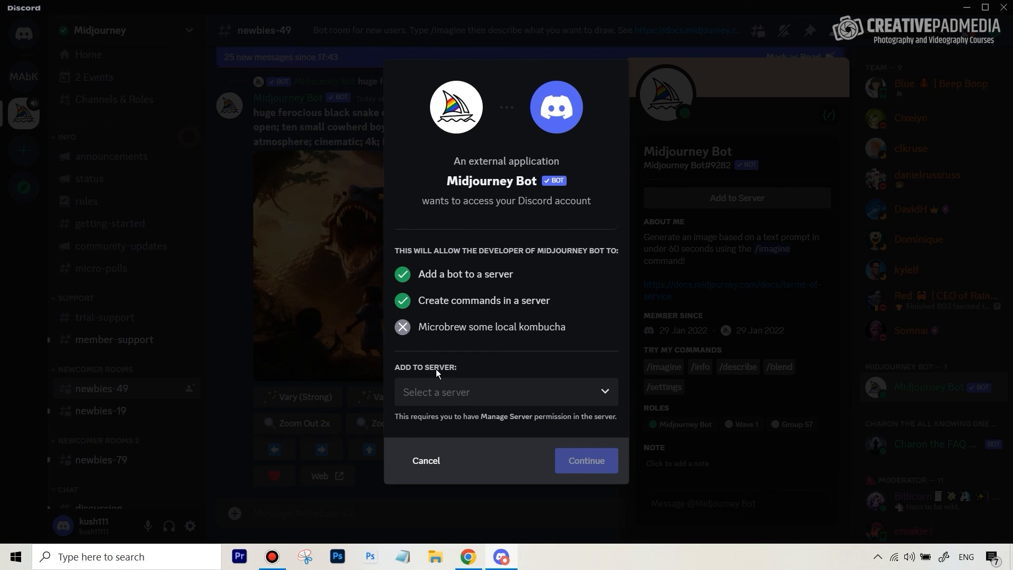
{"action": "left_click", "coordinate": [441, 400]}
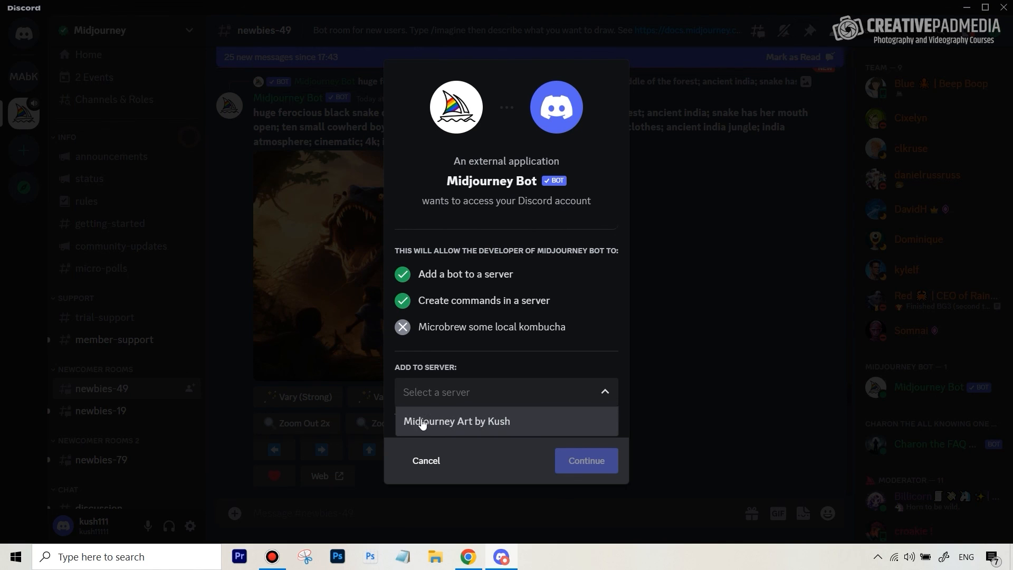
{"action": "left_click", "coordinate": [465, 424]}
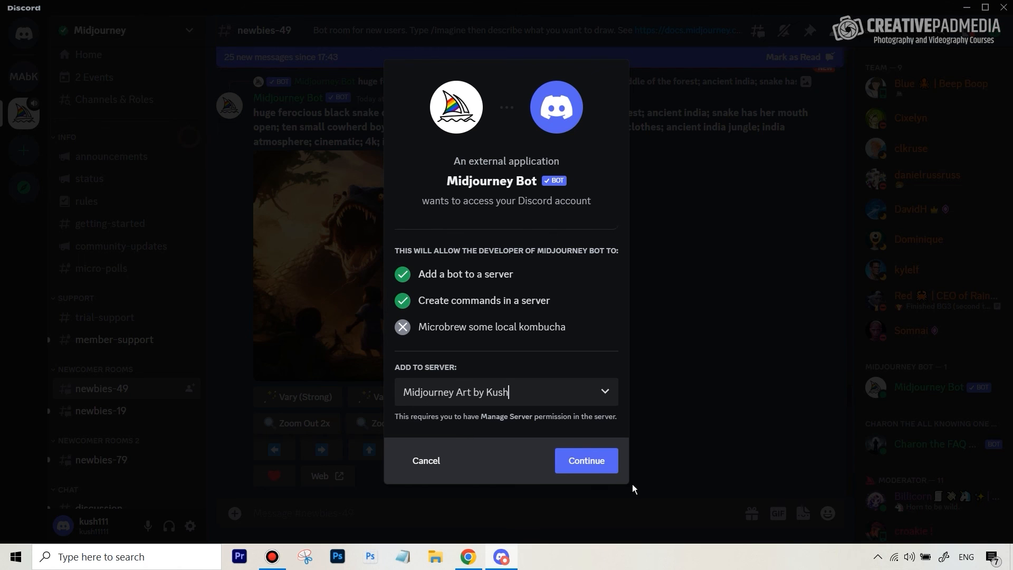
{"action": "left_click", "coordinate": [606, 469]}
{"action": "scroll", "coordinate": [587, 436], "scroll_direction": "down", "scroll_amount": 2}
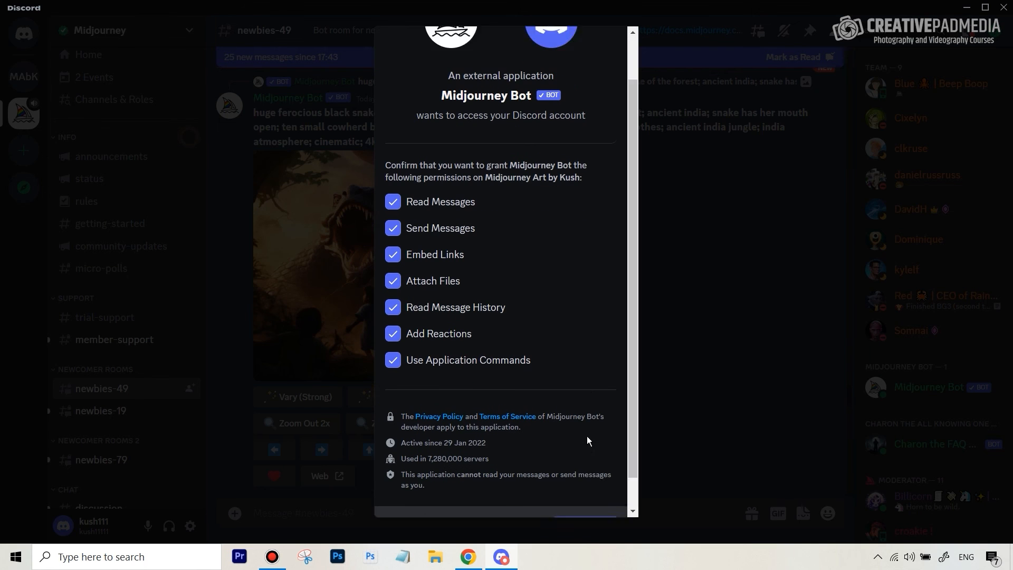
{"action": "left_click", "coordinate": [604, 498]}
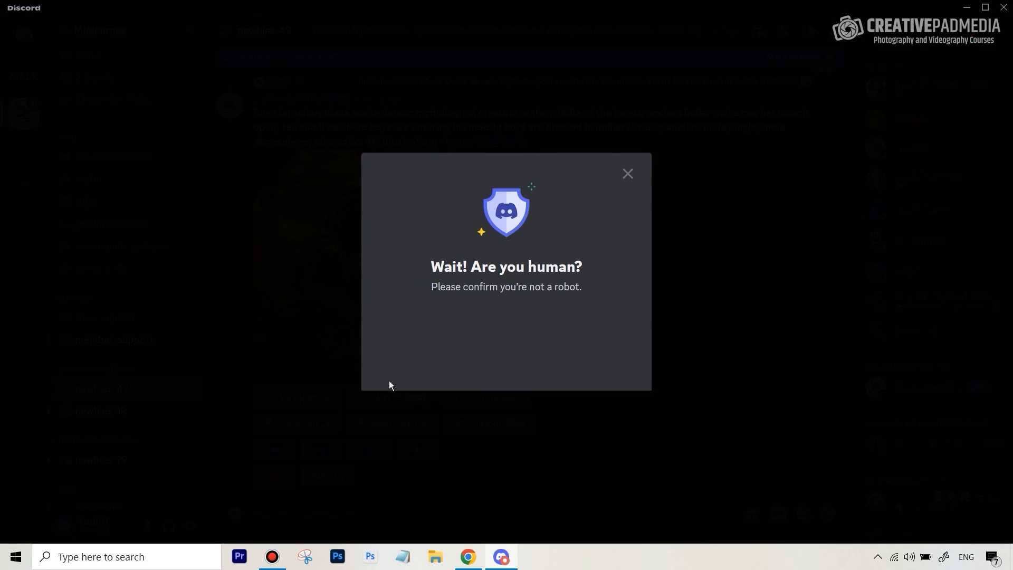
{"action": "left_click", "coordinate": [416, 336]}
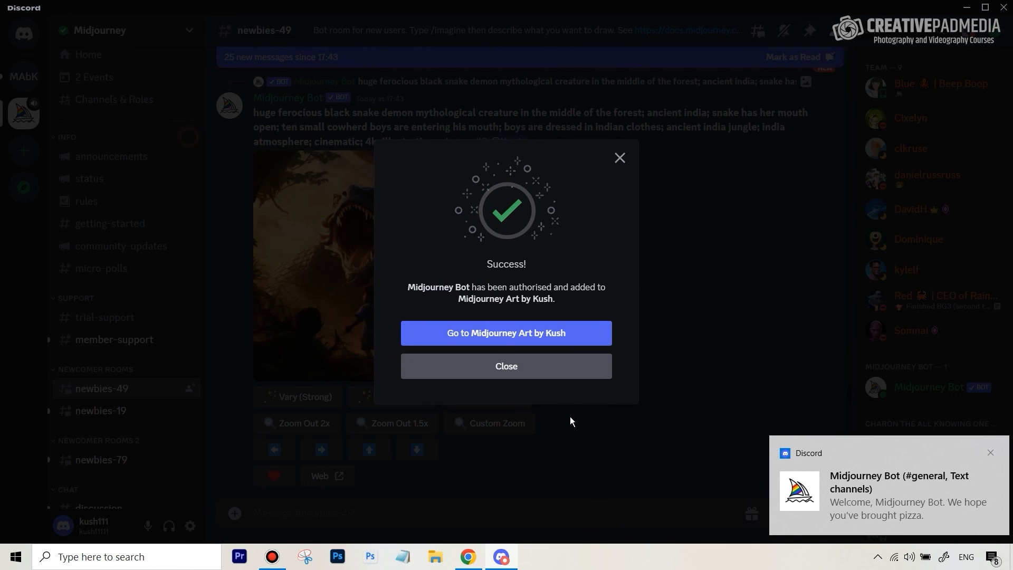
{"action": "left_click", "coordinate": [481, 336]}
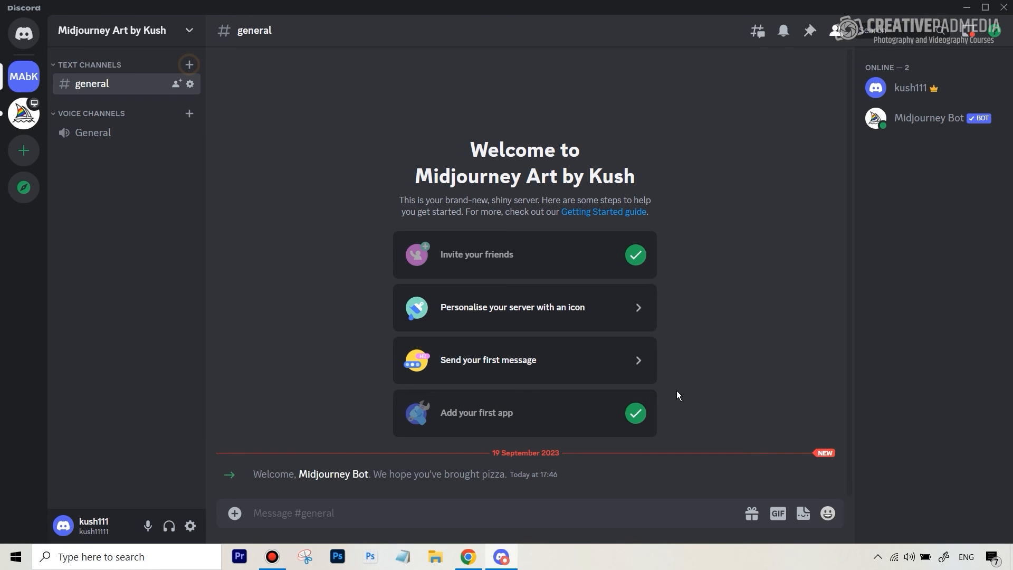
Generate "an enchanting forest" with /imagine in the new server's general channel, view the image grid enlarged and close it.
{"action": "left_click", "coordinate": [24, 116]}
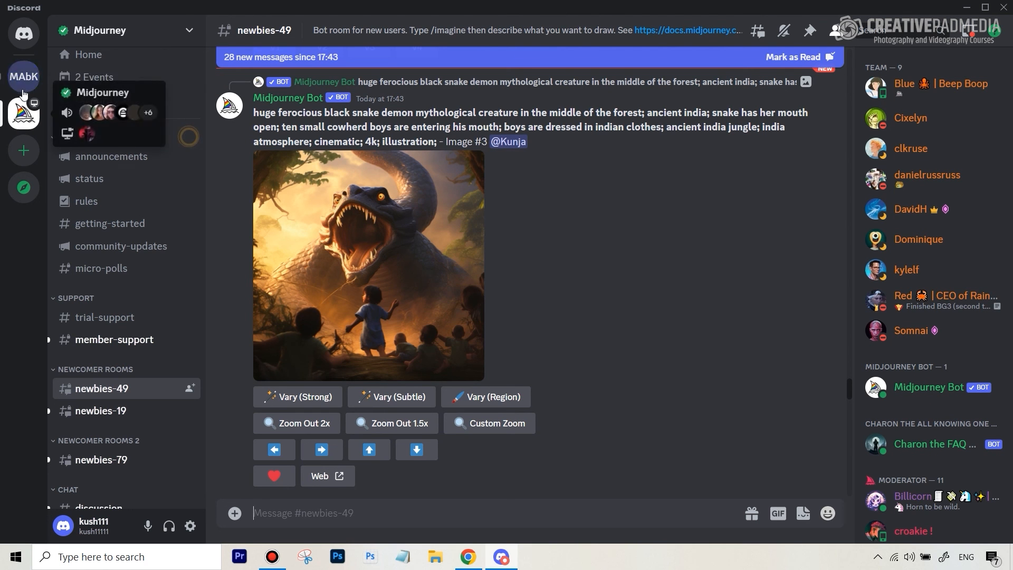
{"action": "left_click", "coordinate": [24, 86]}
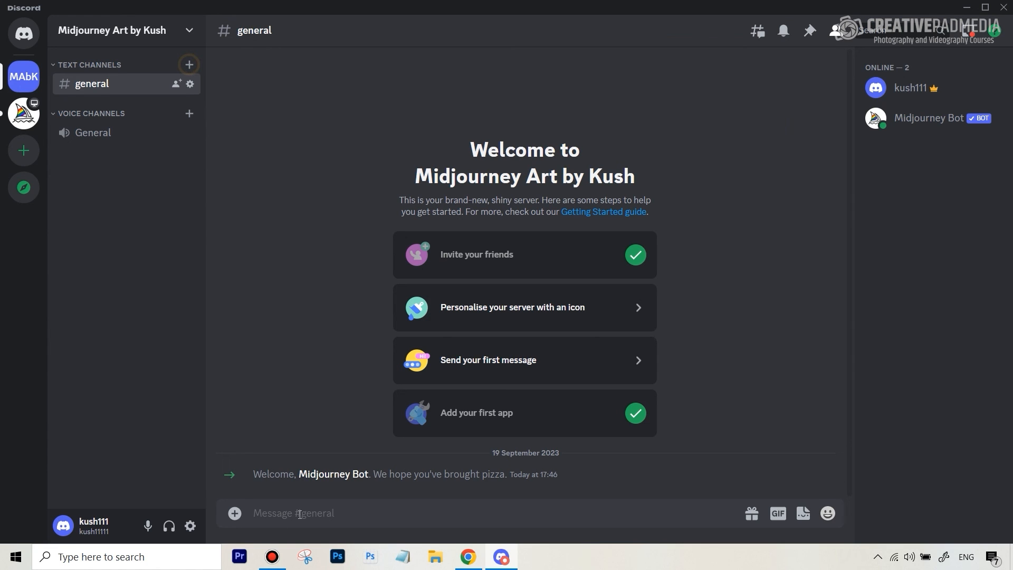
{"action": "type", "text": "/im"}
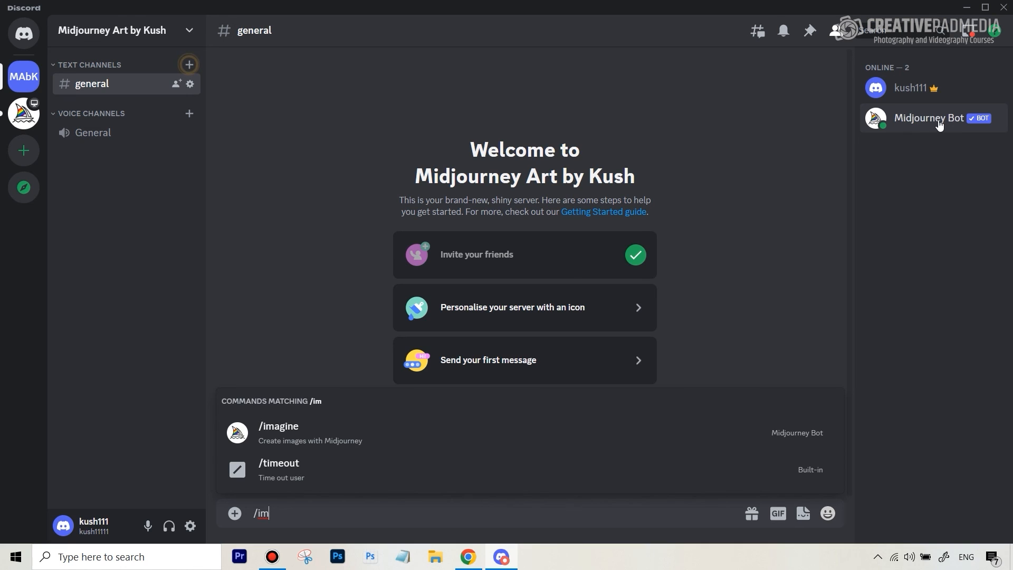
{"action": "left_click", "coordinate": [305, 438]}
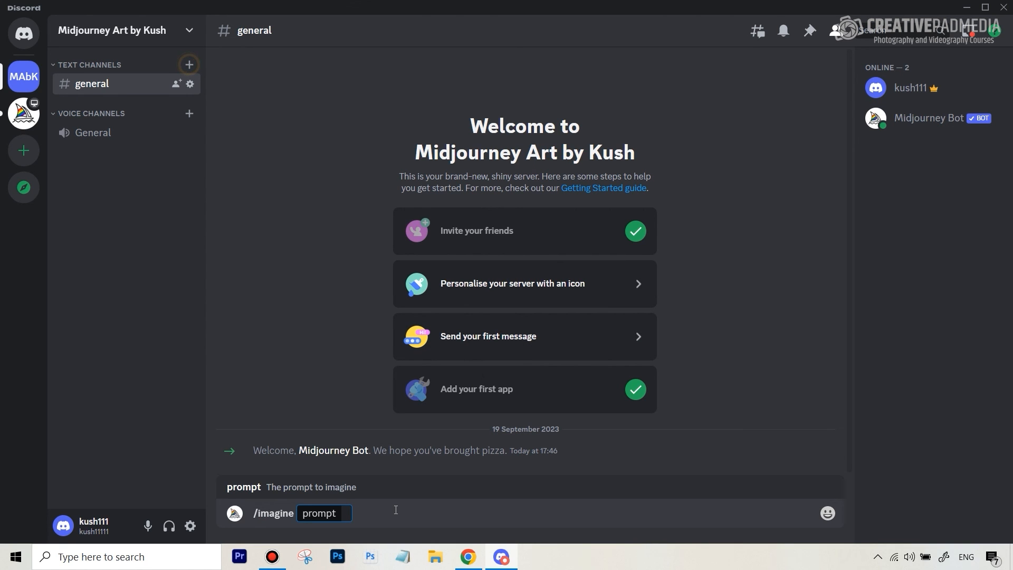
{"action": "type", "text": "an enchanting fo"}
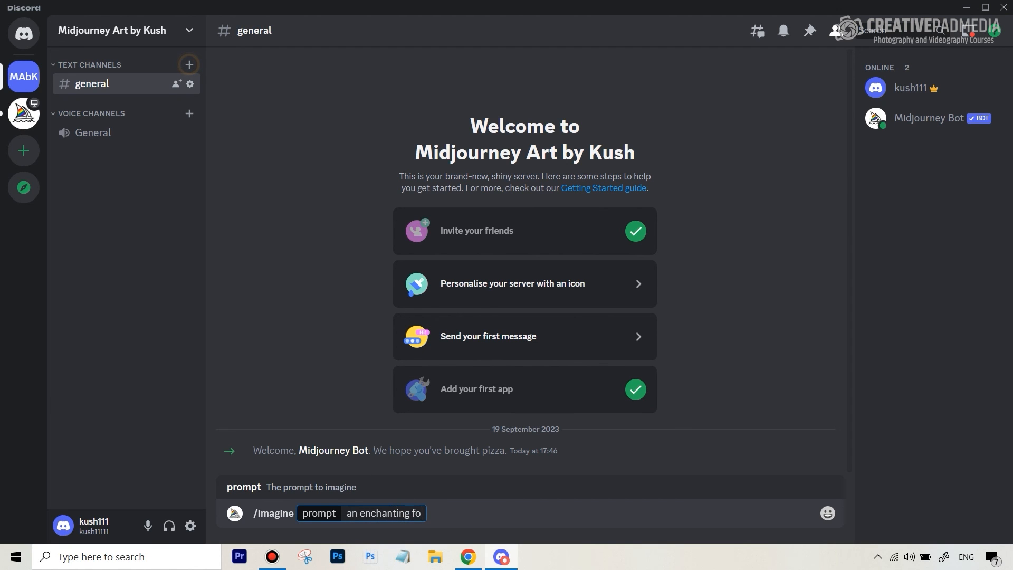
{"action": "type", "text": "rest"}
{"action": "key", "text": "Return"}
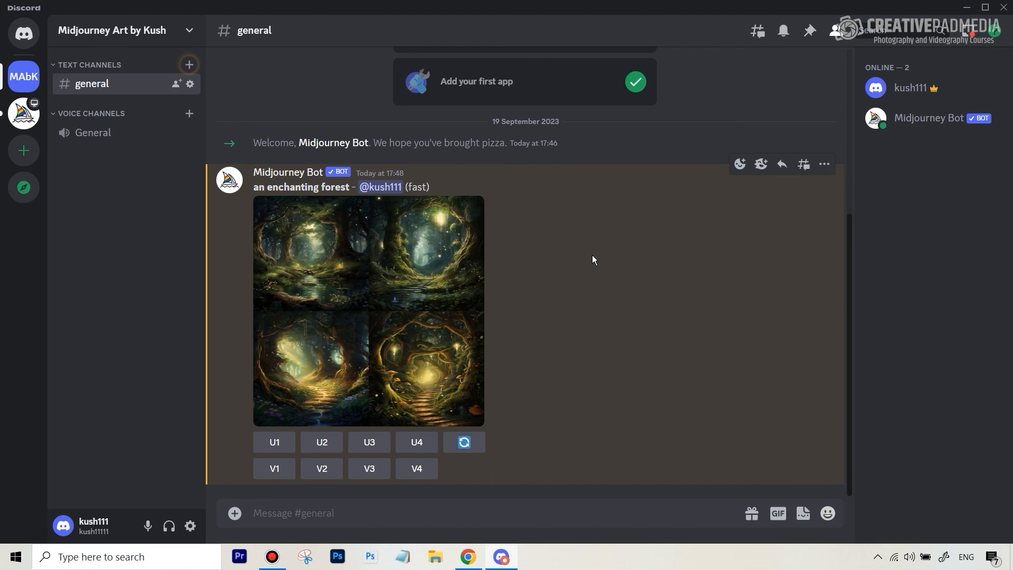
{"action": "left_click", "coordinate": [302, 278]}
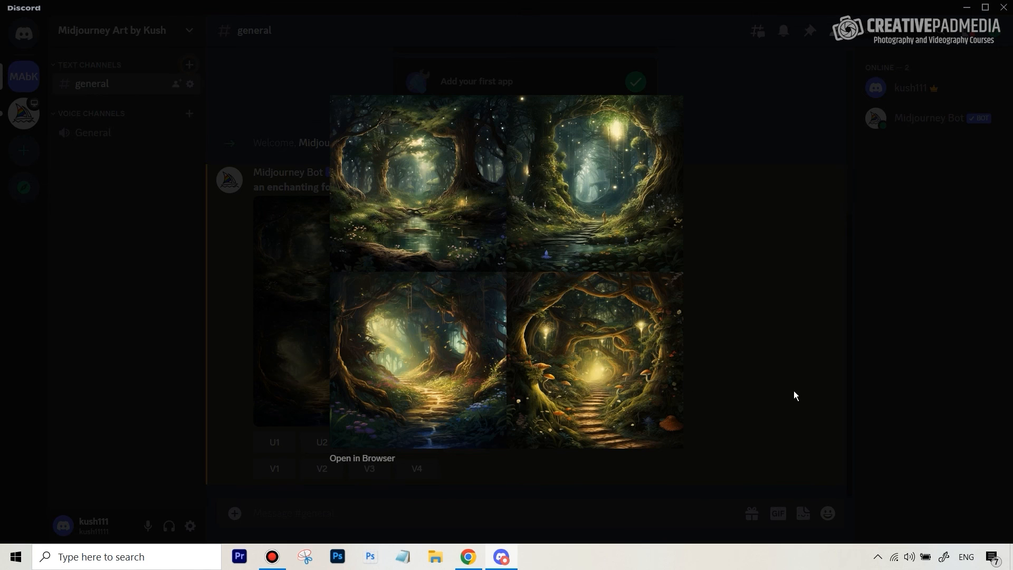
{"action": "left_click", "coordinate": [795, 396]}
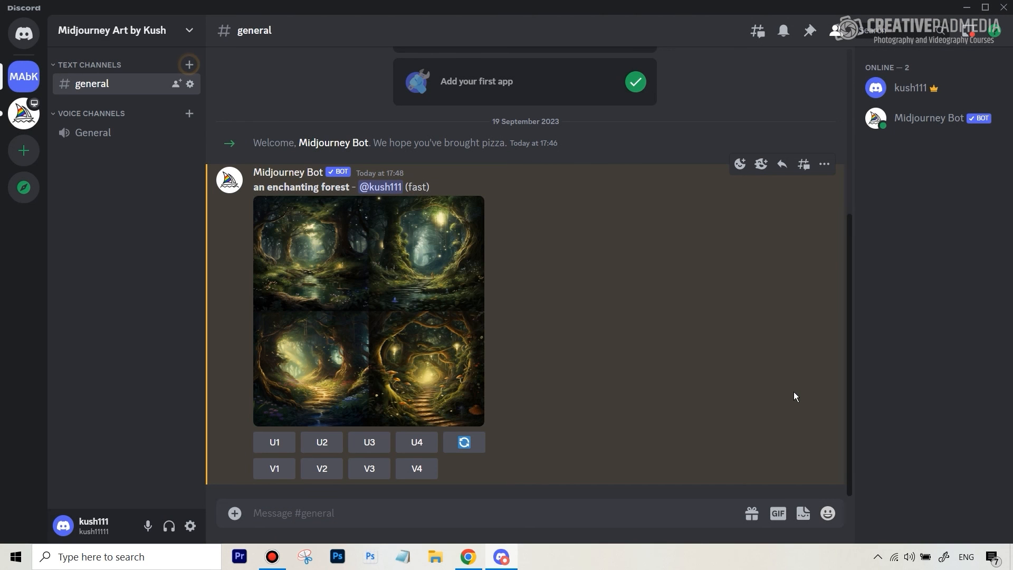